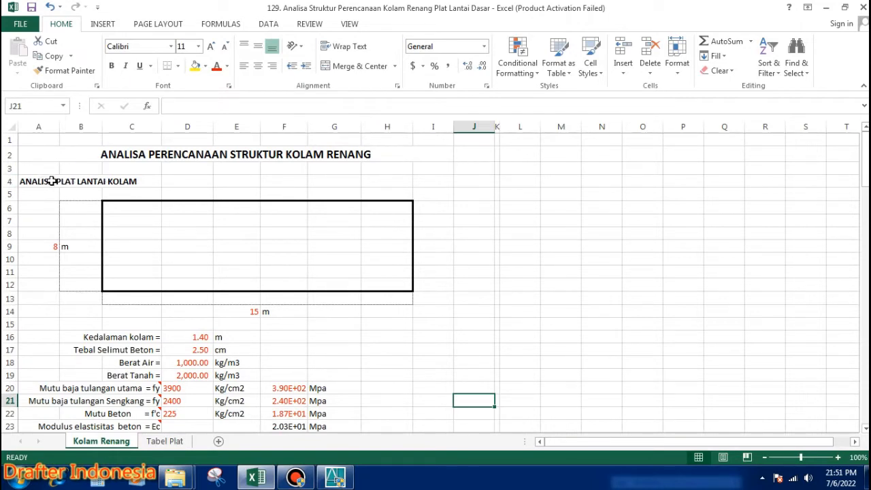
Step: Set the pool's width beside the plan outline to 10 m
{"action": "scroll", "coordinate": [45, 180], "scroll_direction": "down", "scroll_amount": 1}
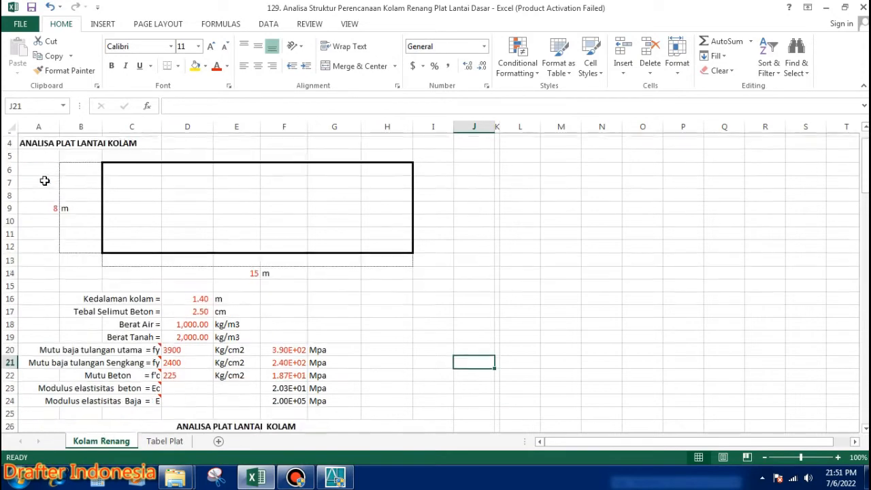
{"action": "scroll", "coordinate": [43, 175], "scroll_direction": "up", "scroll_amount": 1}
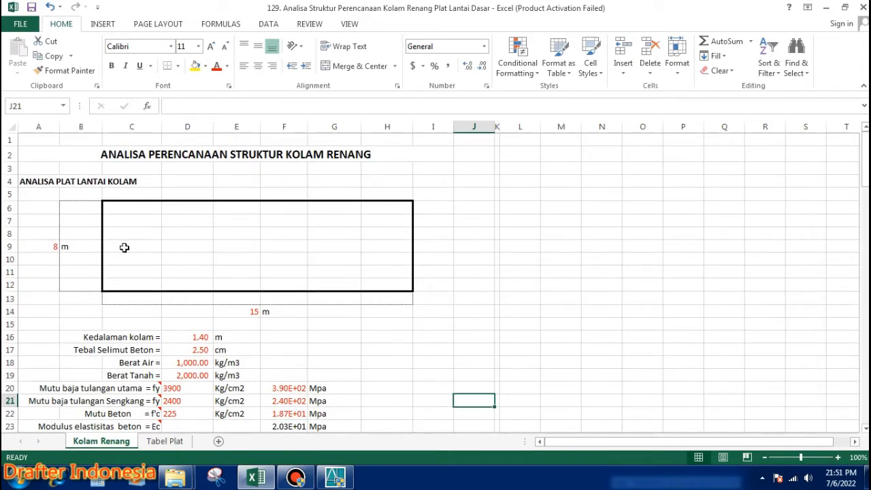
{"action": "left_click", "coordinate": [56, 247]}
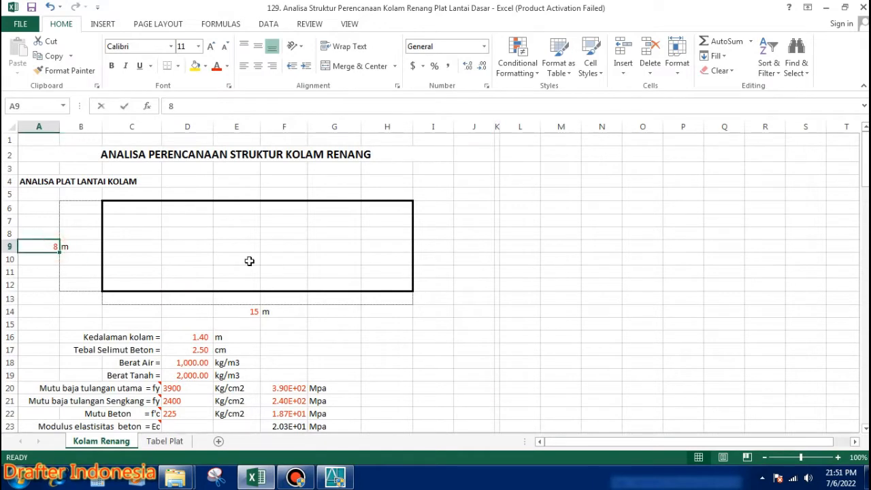
{"action": "type", "text": "10"}
{"action": "key", "text": "Return"}
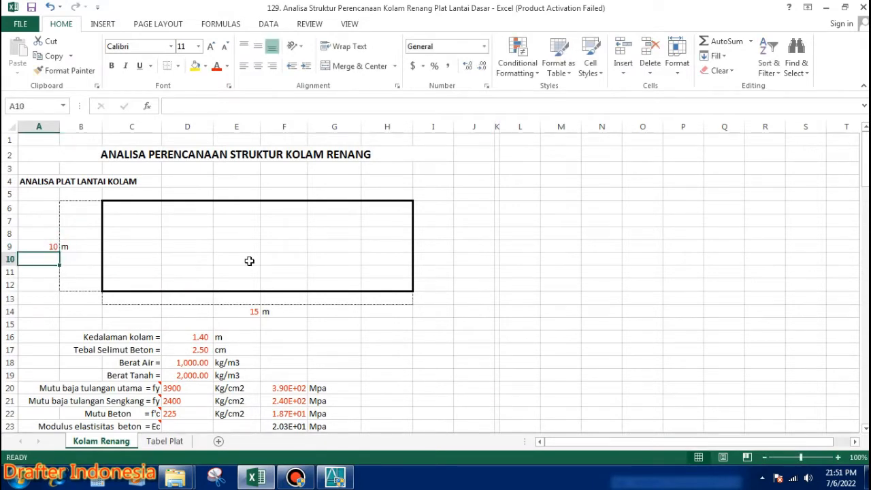
Step: Set the pool's width to 6 m and its length to 15 m beside the plan outline
{"action": "left_click", "coordinate": [46, 248]}
{"action": "type", "text": "6"}
{"action": "key", "text": "Return"}
{"action": "left_click", "coordinate": [251, 311]}
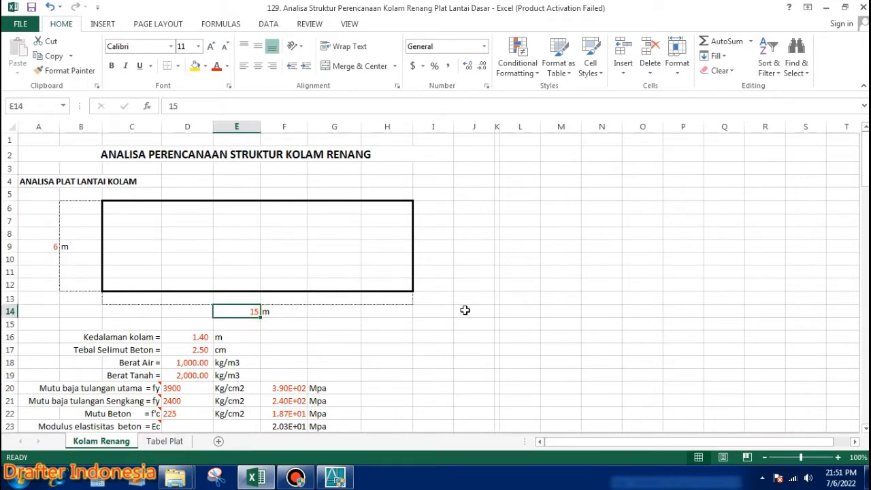
{"action": "type", "text": "15"}
{"action": "key", "text": "Return"}
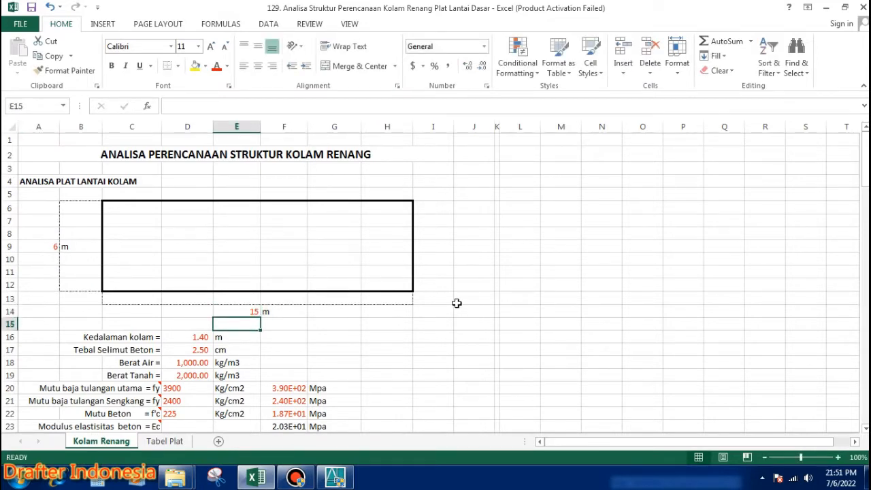
Step: Set the pool depth (Kedalaman kolam) to 1.10 m
{"action": "scroll", "coordinate": [449, 303], "scroll_direction": "down", "scroll_amount": 1}
{"action": "scroll", "coordinate": [369, 302], "scroll_direction": "up", "scroll_amount": 1}
{"action": "scroll", "coordinate": [215, 317], "scroll_direction": "down", "scroll_amount": 1}
{"action": "left_click", "coordinate": [193, 298]}
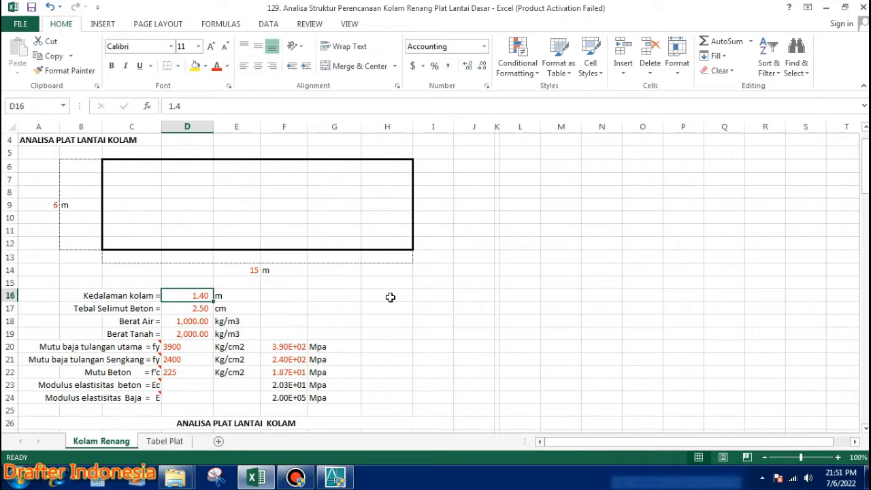
{"action": "type", "text": "1."}
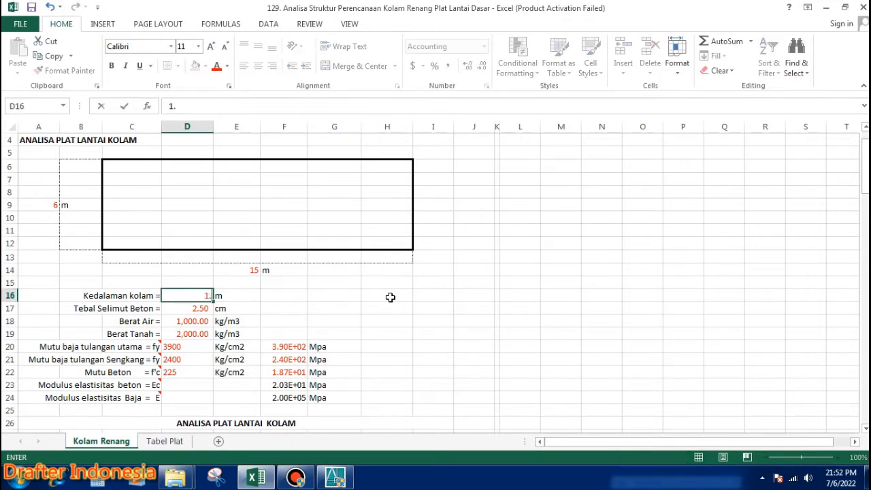
{"action": "key", "text": "Return"}
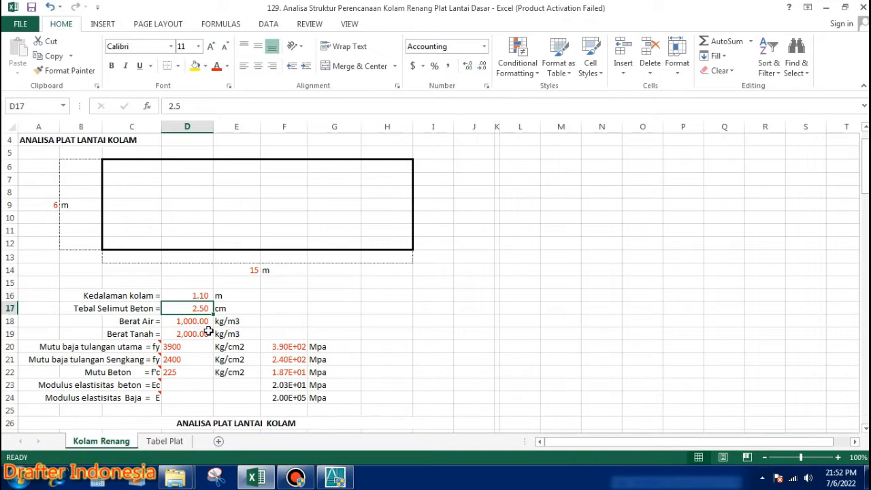
Step: Set the main reinforcement steel grade (Mutu baja tulangan utama) to 2400 Kg/cm2
{"action": "key", "text": "Return"}
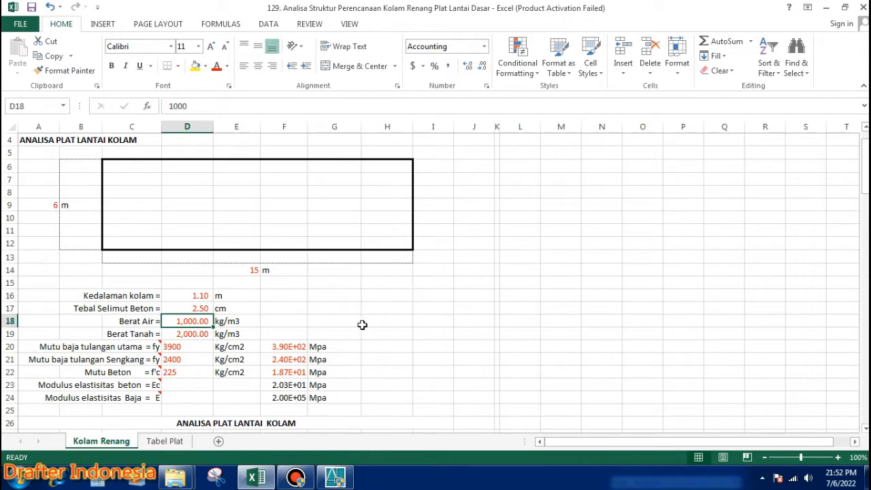
{"action": "left_click", "coordinate": [195, 335]}
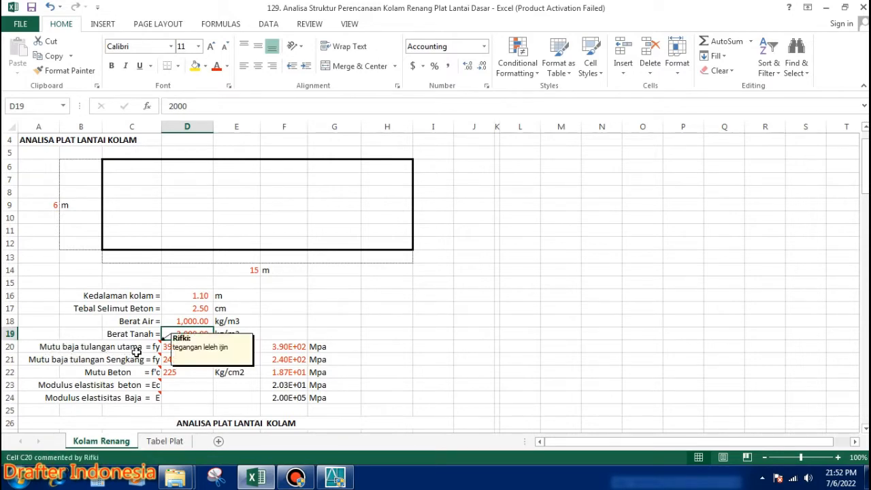
{"action": "left_click", "coordinate": [179, 348]}
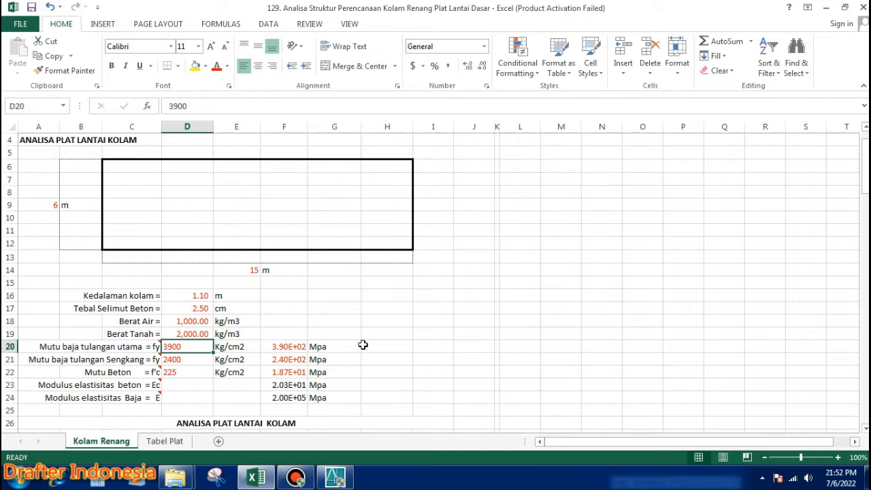
{"action": "type", "text": "2"}
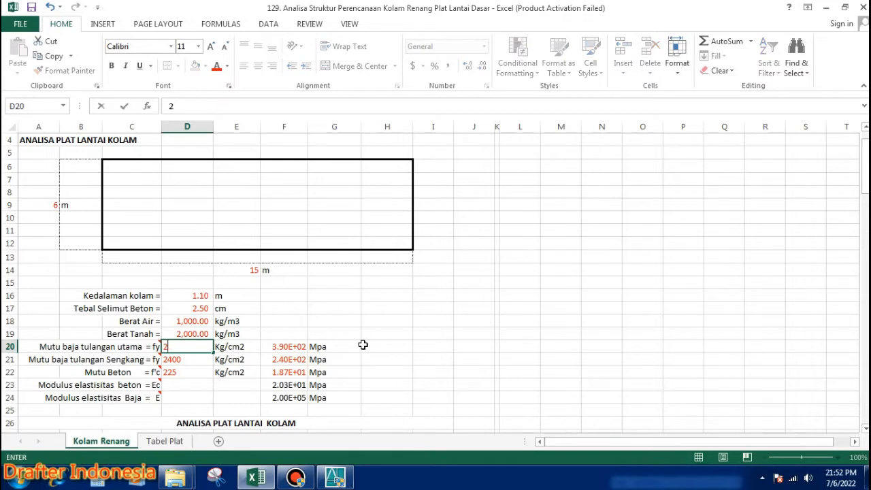
{"action": "type", "text": "400"}
{"action": "key", "text": "Return"}
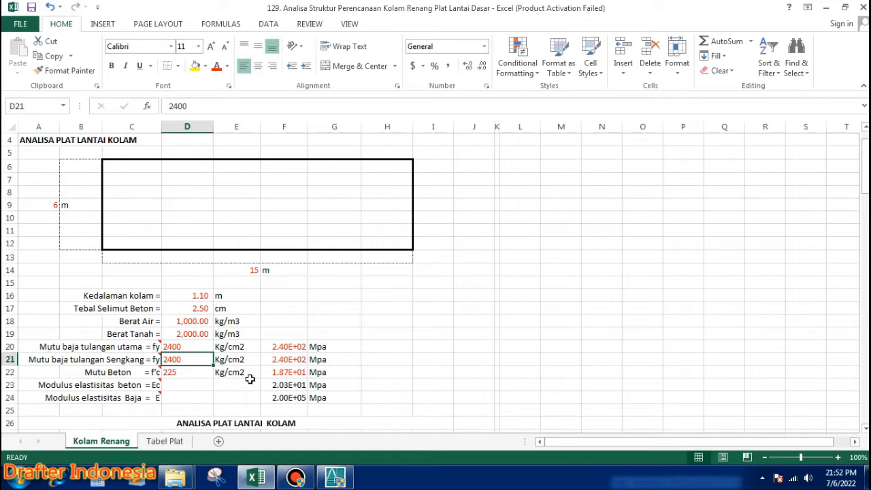
Step: Set the concrete grade (Mutu Beton) to 250 Kg/cm2
{"action": "left_click", "coordinate": [194, 374]}
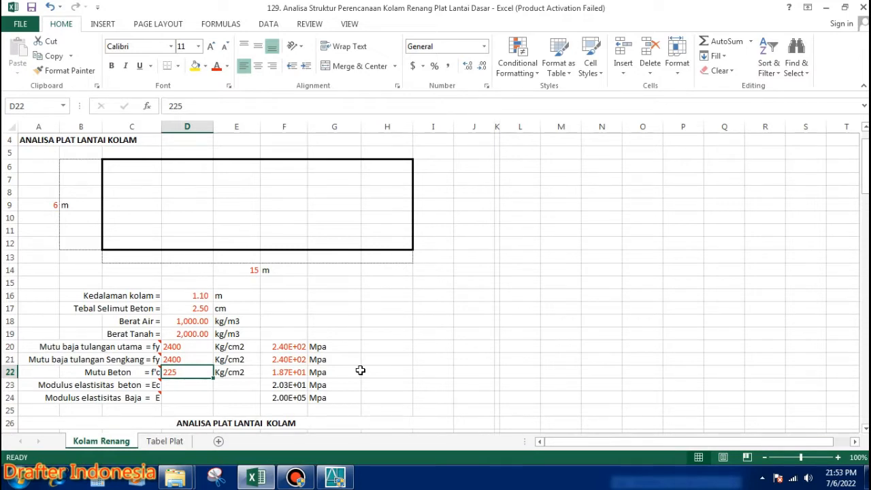
{"action": "type", "text": "2"}
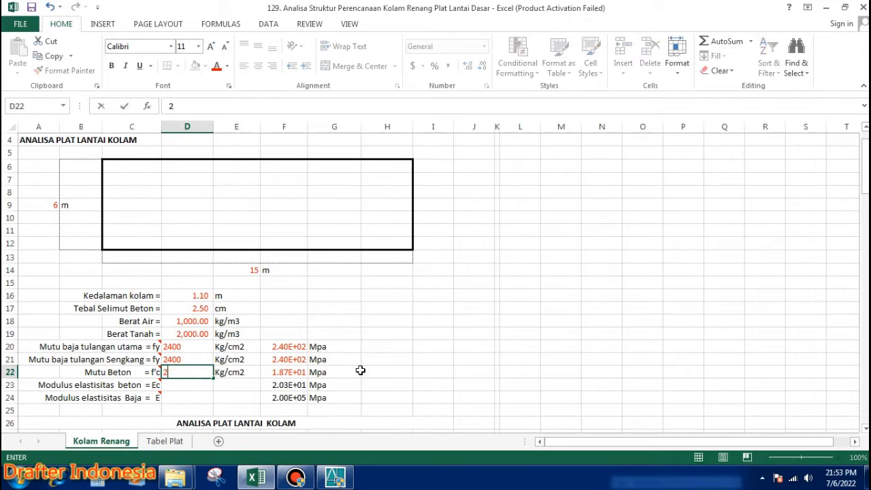
{"action": "key", "text": "Return"}
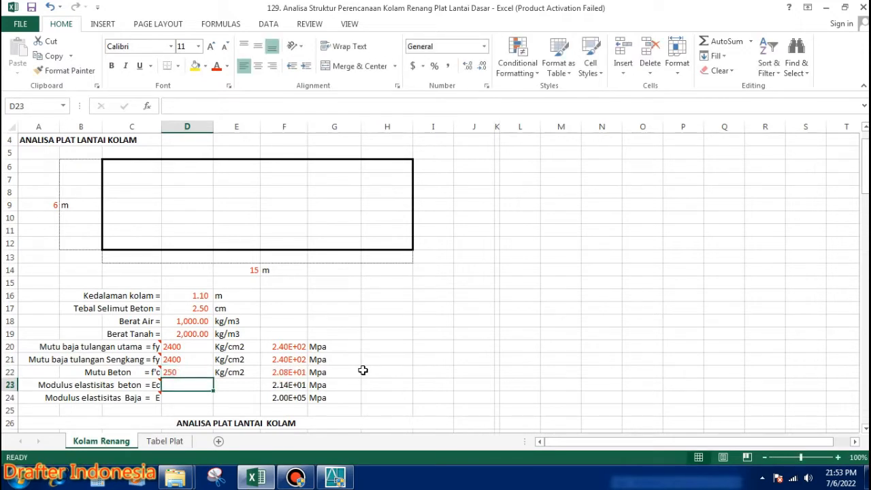
Step: Change the font colour of the converted Mpa strength values in F20:F22 to black
{"action": "left_click", "coordinate": [294, 346]}
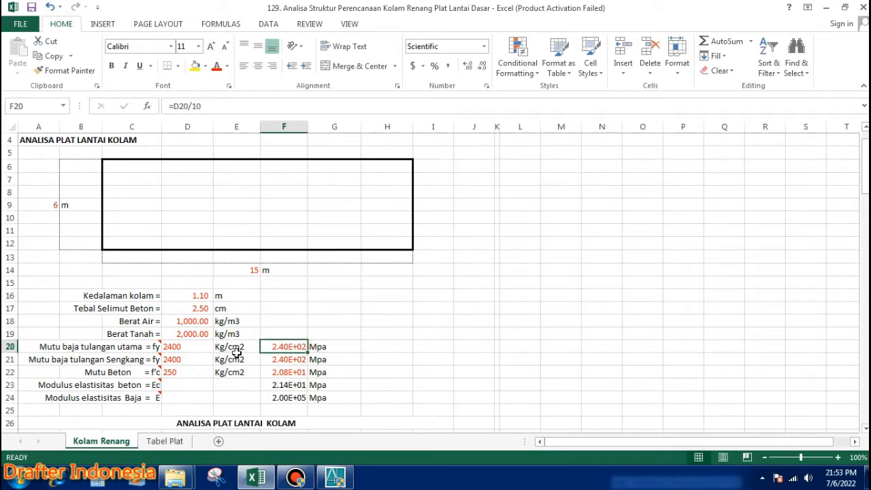
{"action": "left_click", "coordinate": [293, 359]}
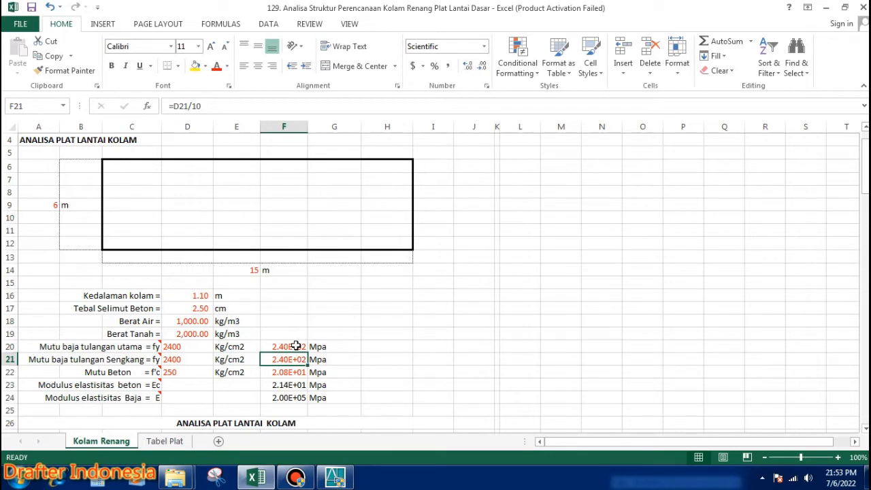
{"action": "left_click_drag", "start_coordinate": [296, 345], "coordinate": [289, 372]}
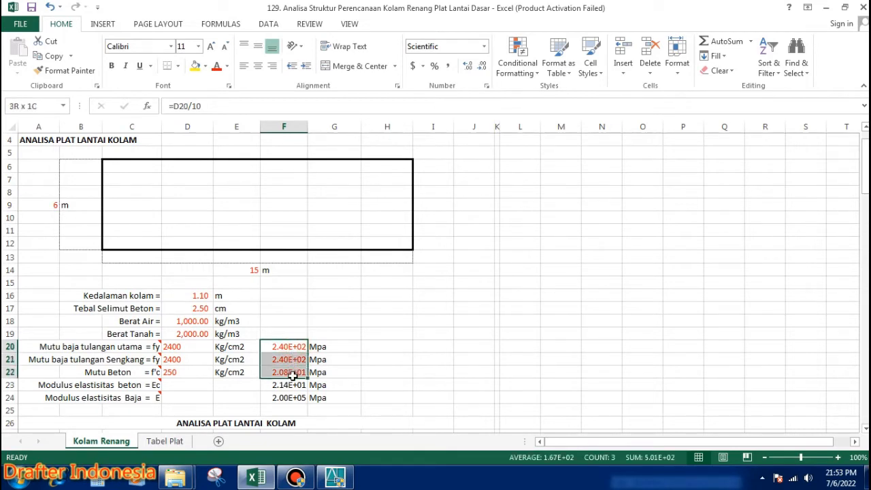
{"action": "left_click", "coordinate": [227, 66]}
{"action": "left_click", "coordinate": [265, 82]}
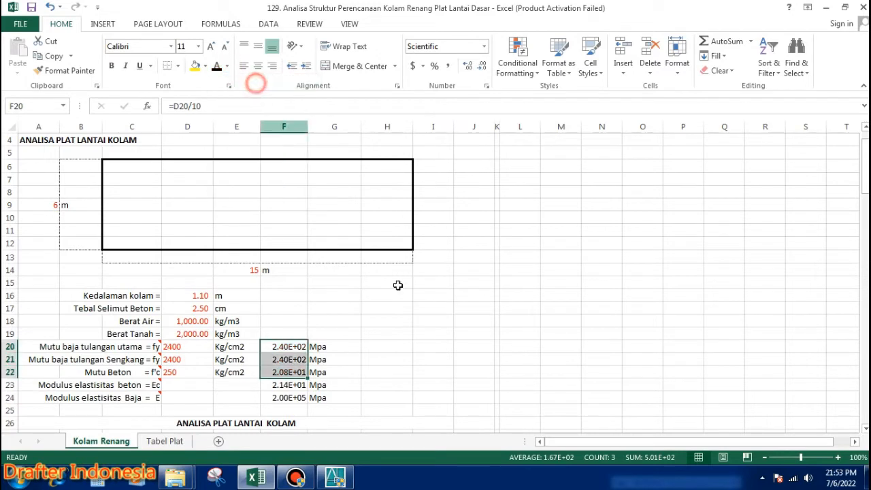
{"action": "left_click", "coordinate": [450, 336]}
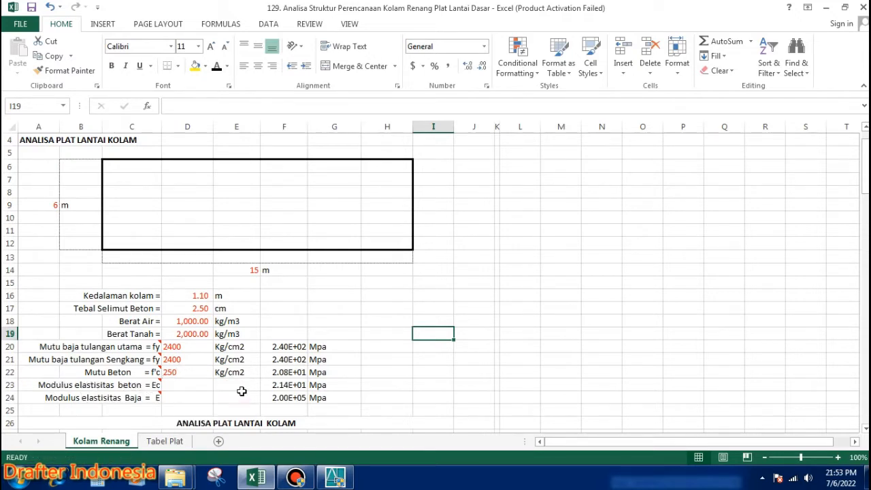
Step: Examine the formulas for the concrete and steel elastic moduli in F23 and F24 and the floor slab analysis section below
{"action": "left_click", "coordinate": [291, 384]}
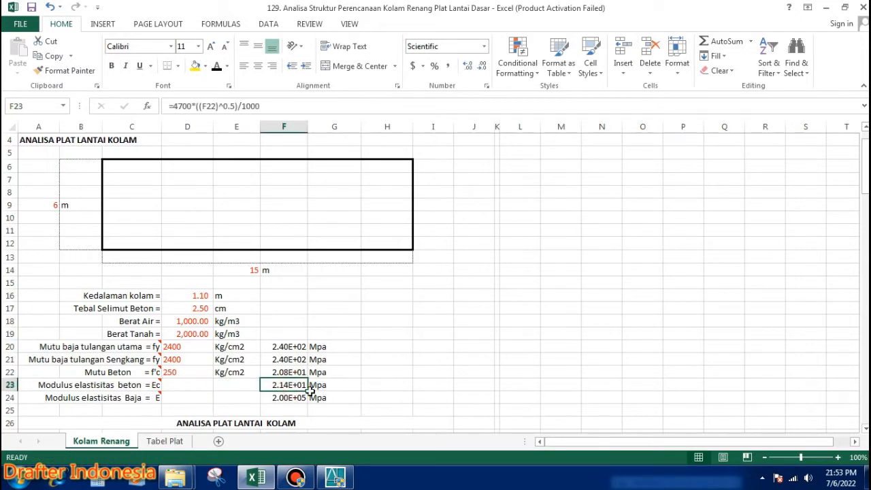
{"action": "scroll", "coordinate": [157, 395], "scroll_direction": "down", "scroll_amount": 2}
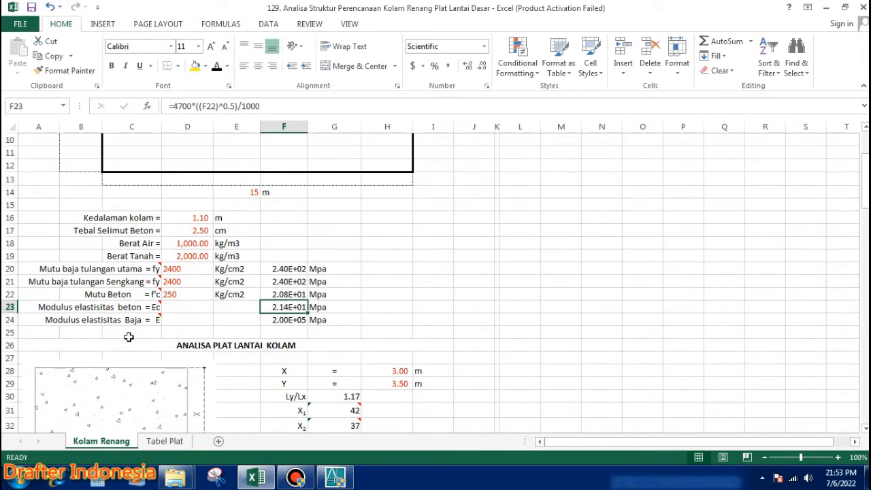
{"action": "left_click", "coordinate": [291, 319]}
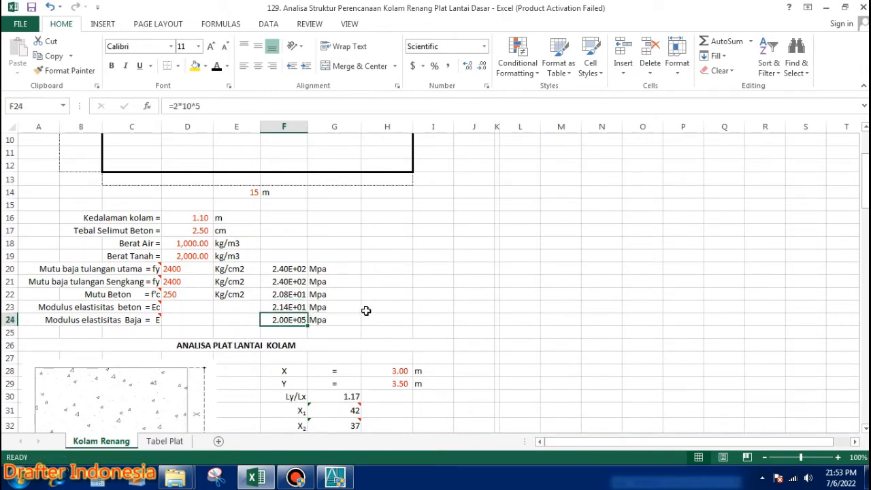
{"action": "scroll", "coordinate": [364, 310], "scroll_direction": "down", "scroll_amount": 2}
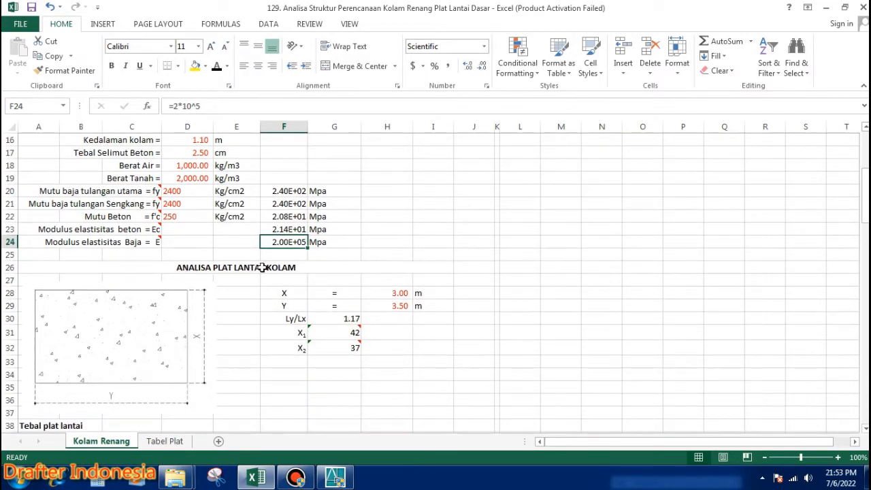
{"action": "scroll", "coordinate": [274, 302], "scroll_direction": "down", "scroll_amount": 1}
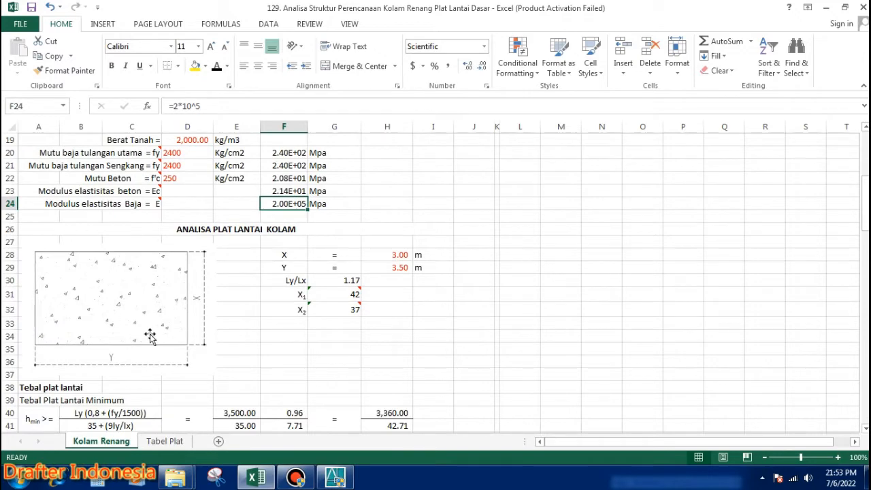
{"action": "scroll", "coordinate": [204, 319], "scroll_direction": "up", "scroll_amount": 6}
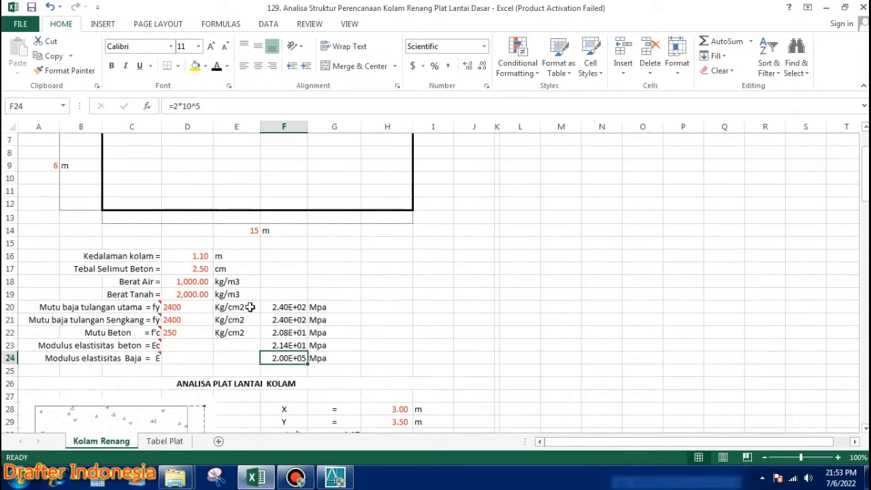
{"action": "scroll", "coordinate": [365, 254], "scroll_direction": "down", "scroll_amount": 1}
{"action": "scroll", "coordinate": [368, 257], "scroll_direction": "down", "scroll_amount": 3}
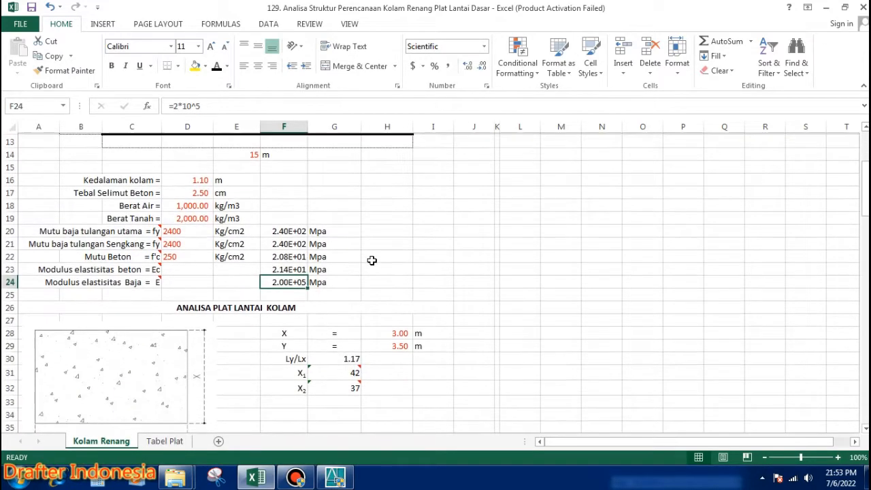
{"action": "scroll", "coordinate": [370, 261], "scroll_direction": "up", "scroll_amount": 3}
{"action": "scroll", "coordinate": [381, 268], "scroll_direction": "down", "scroll_amount": 1}
{"action": "scroll", "coordinate": [383, 269], "scroll_direction": "down", "scroll_amount": 2}
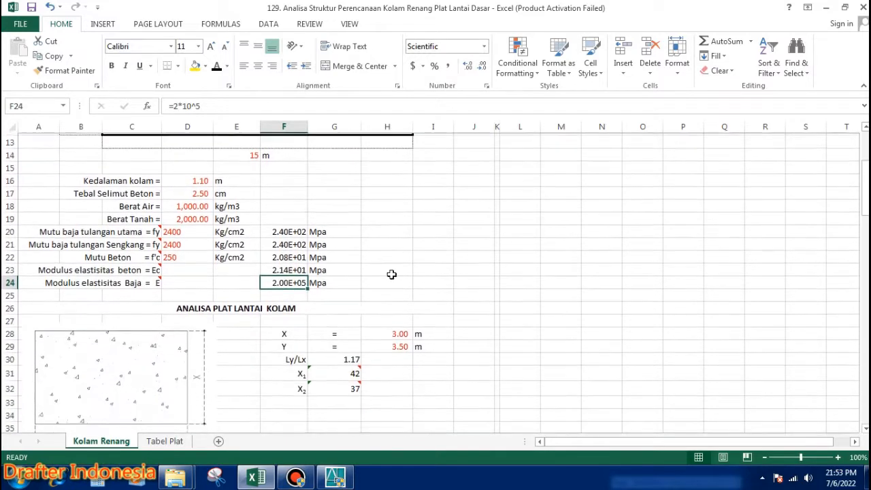
Step: Set the floor slab dimensions to X = 6 m and Y = 15 m
{"action": "left_click", "coordinate": [398, 332]}
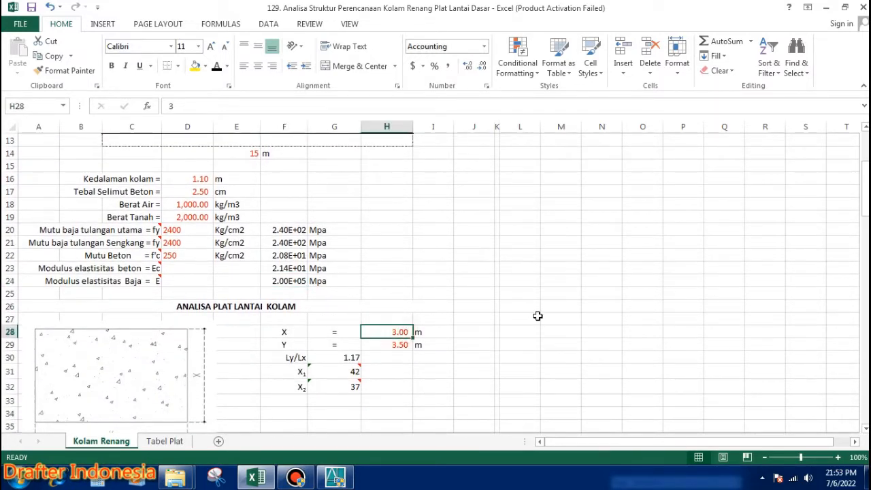
{"action": "type", "text": "6"}
{"action": "key", "text": "Return"}
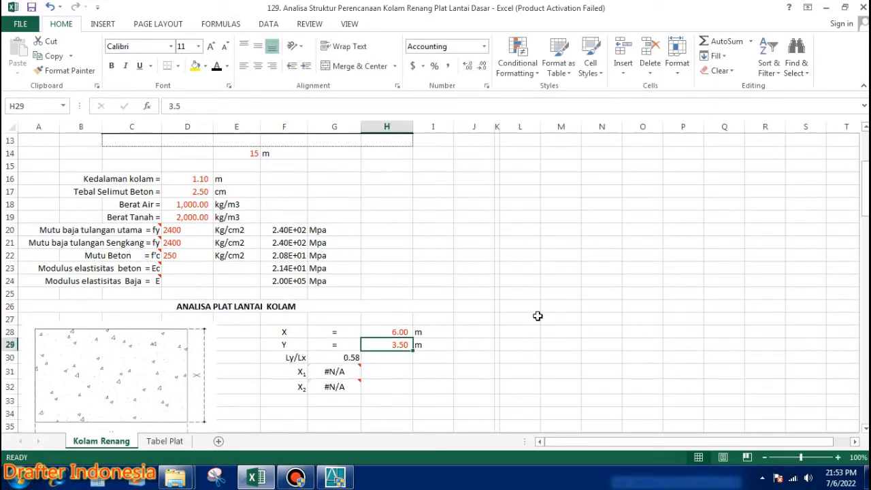
{"action": "type", "text": "15"}
{"action": "key", "text": "Return"}
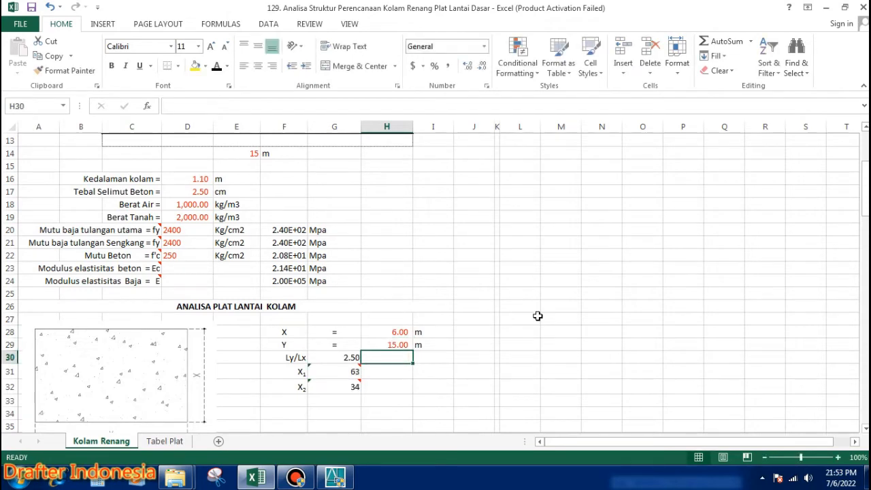
Step: Examine the formulas for the Ly/Lx ratio and the X1 and X2 coefficients in G30:G32
{"action": "scroll", "coordinate": [498, 325], "scroll_direction": "down", "scroll_amount": 1}
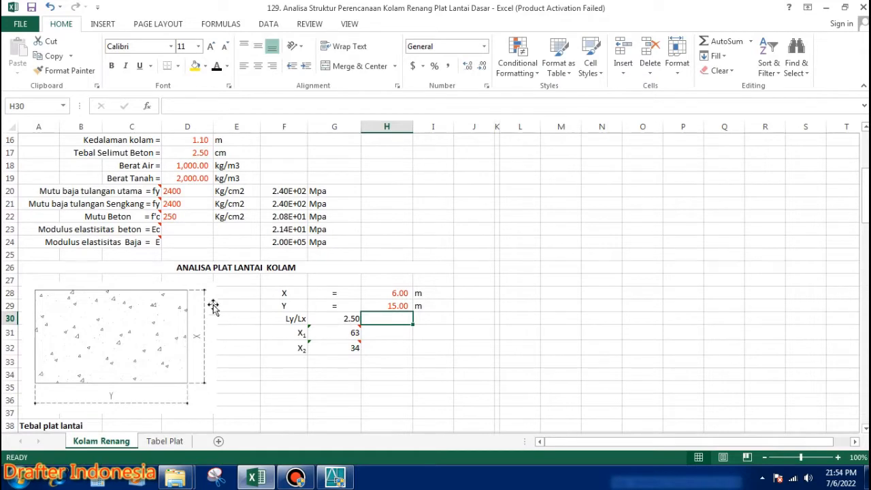
{"action": "double_click", "coordinate": [350, 319]}
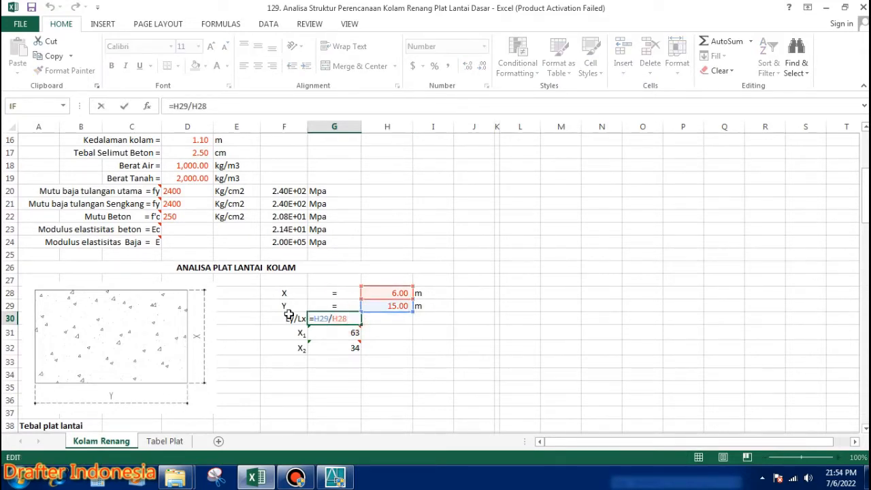
{"action": "left_click", "coordinate": [351, 333]}
{"action": "double_click", "coordinate": [351, 332]}
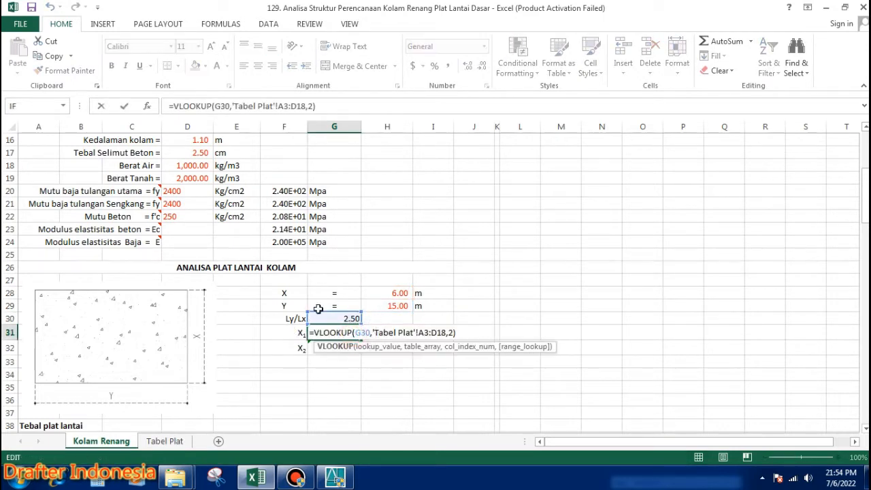
{"action": "key", "text": "Return"}
{"action": "left_click", "coordinate": [340, 347]}
{"action": "double_click", "coordinate": [340, 348]}
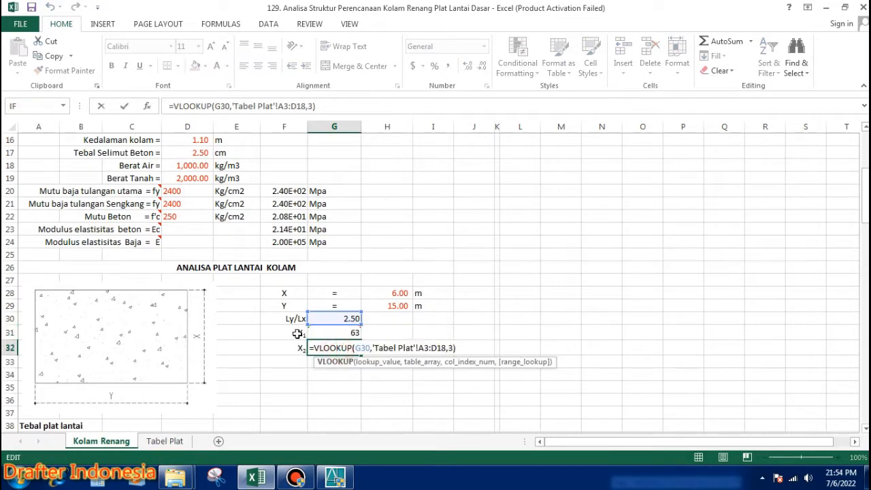
{"action": "key", "text": "ctrl+Return"}
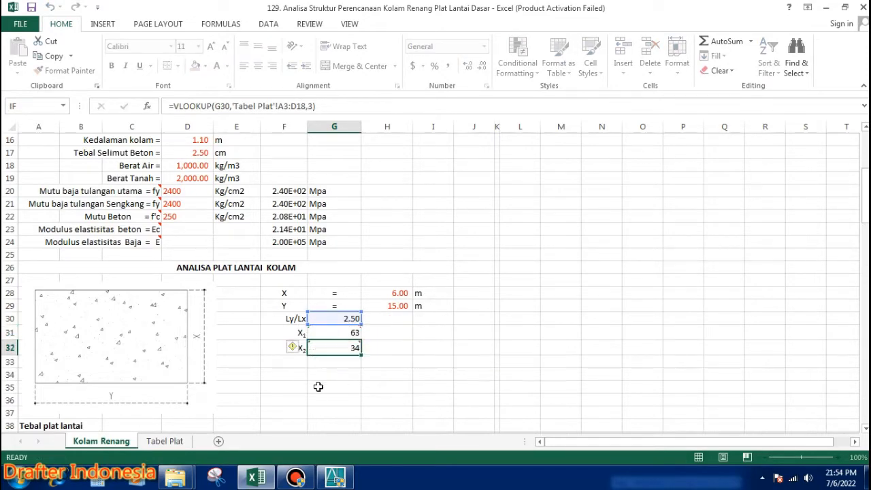
Step: Examine the numerator and denominator terms of the minimum floor slab thickness calculation in E40:F41
{"action": "scroll", "coordinate": [350, 374], "scroll_direction": "down", "scroll_amount": 1}
{"action": "scroll", "coordinate": [349, 373], "scroll_direction": "down", "scroll_amount": 1}
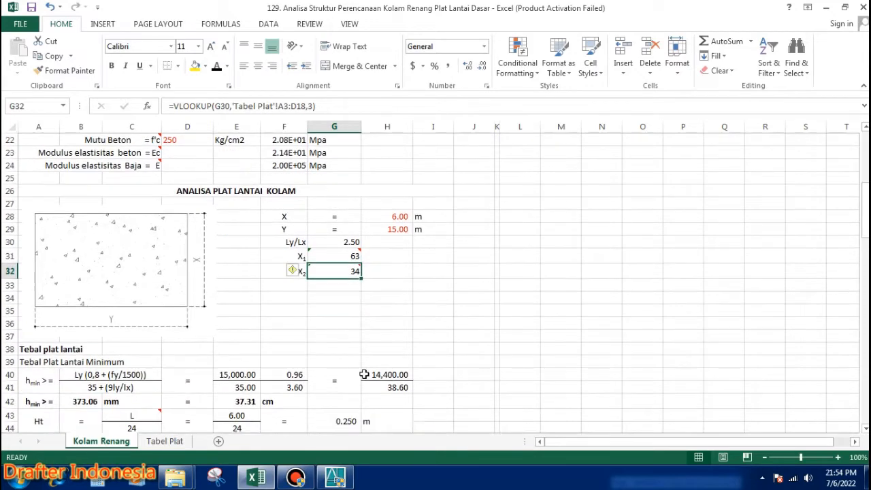
{"action": "scroll", "coordinate": [350, 353], "scroll_direction": "down", "scroll_amount": 1}
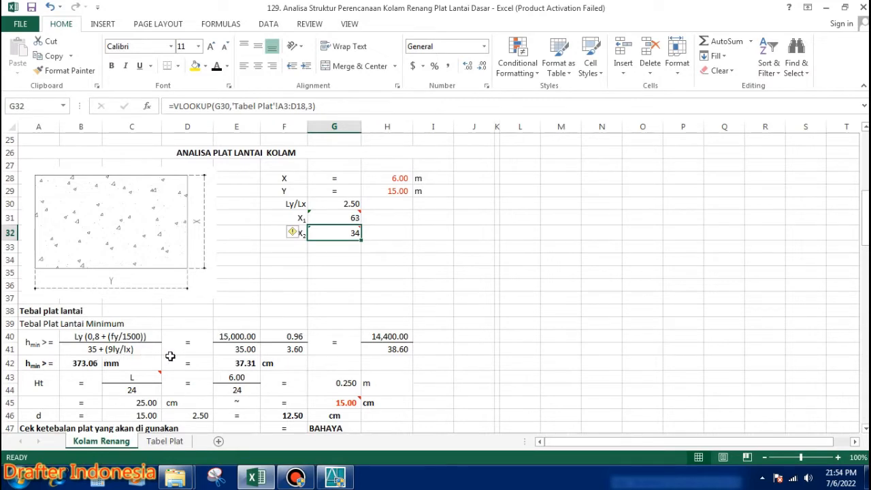
{"action": "left_click", "coordinate": [224, 337]}
{"action": "double_click", "coordinate": [225, 337]}
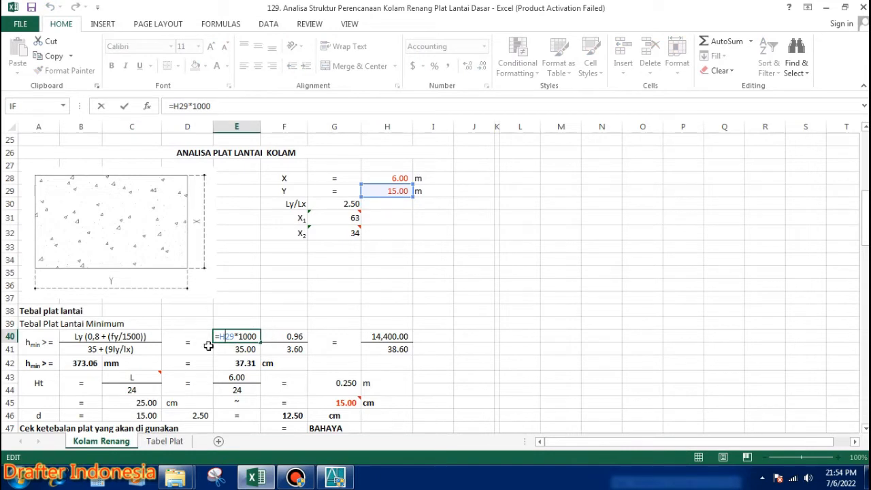
{"action": "key", "text": "Escape"}
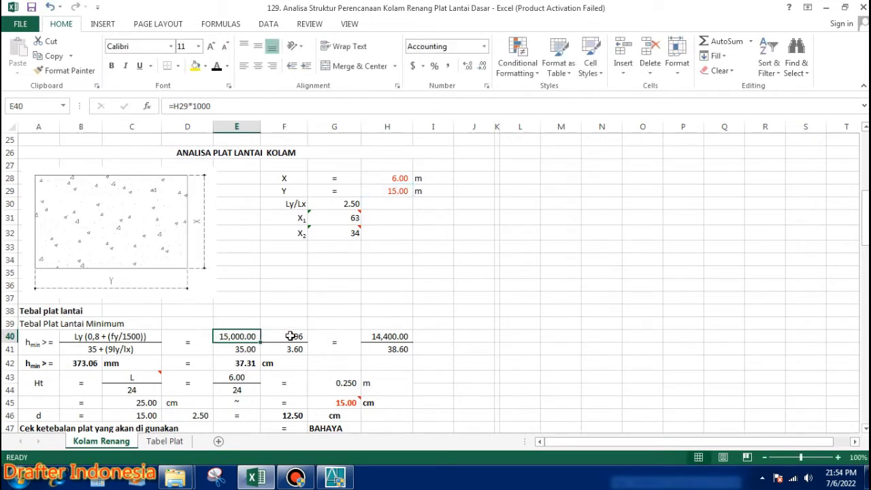
{"action": "double_click", "coordinate": [290, 336]}
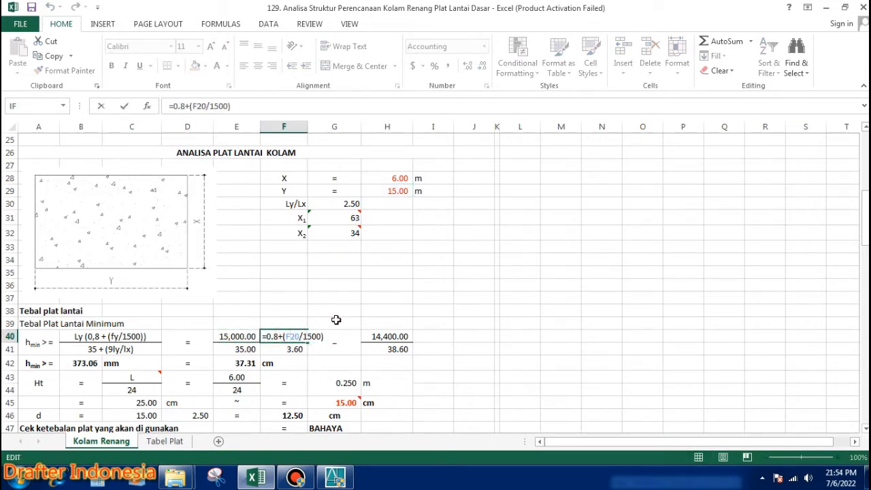
{"action": "key", "text": "Escape"}
{"action": "double_click", "coordinate": [252, 349]}
{"action": "key", "text": "Escape"}
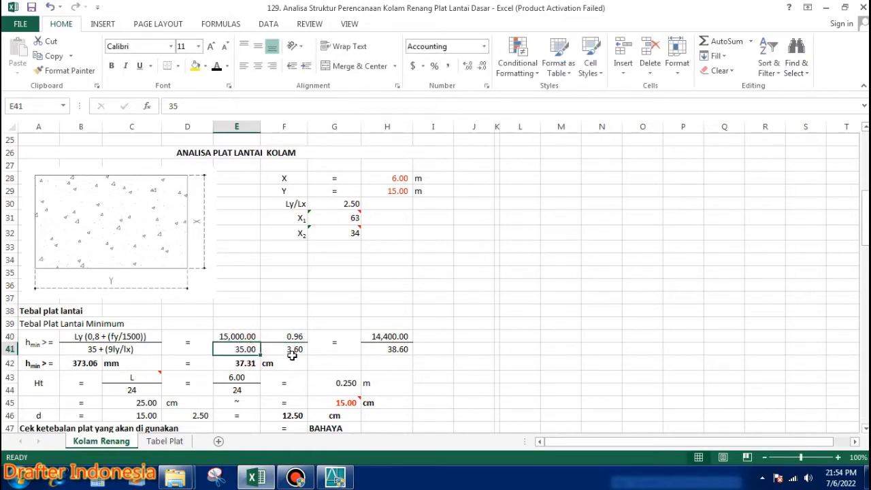
{"action": "left_click", "coordinate": [294, 350]}
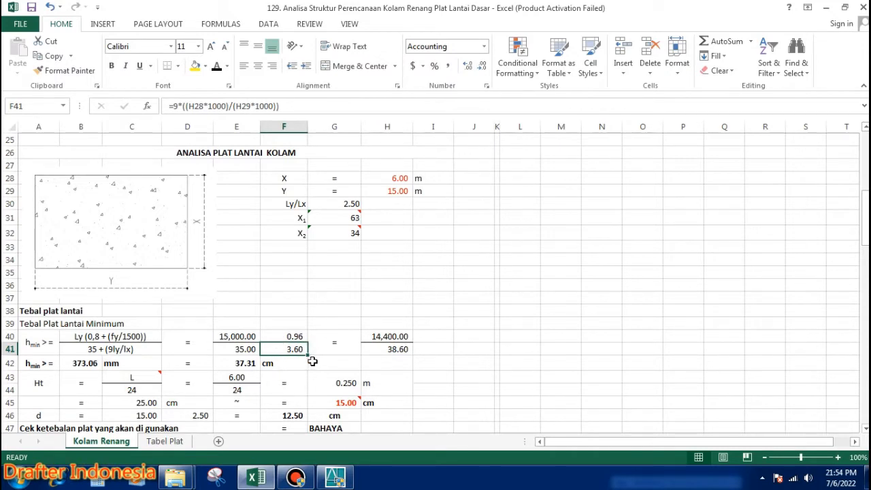
{"action": "double_click", "coordinate": [293, 349]}
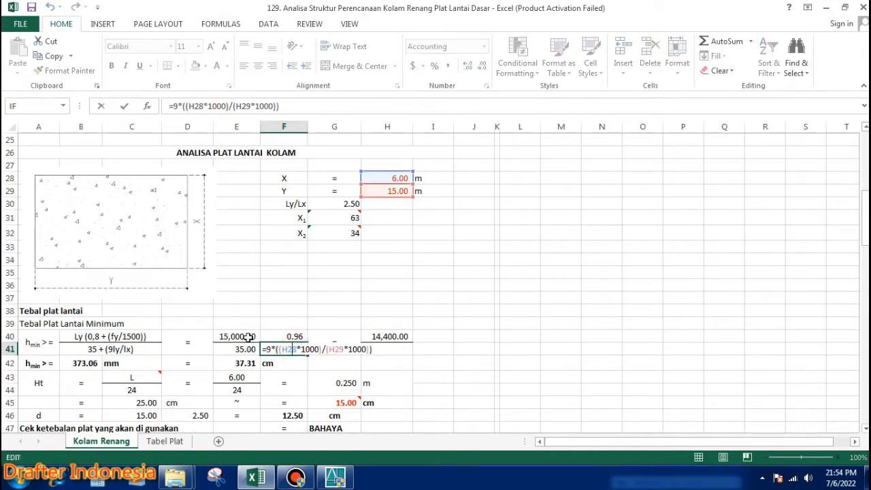
{"action": "key", "text": "Escape"}
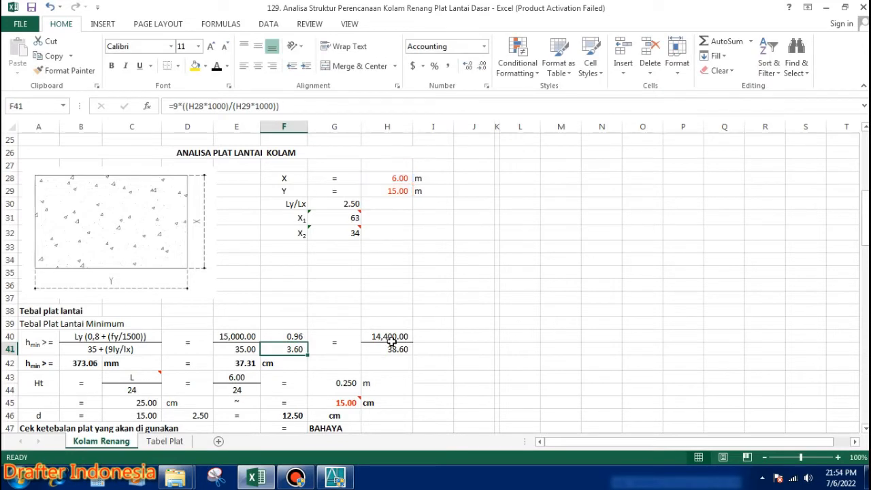
Step: Examine the combined terms in H40 and H41 and the hmin results in millimetres and centimetres in B42 and E42
{"action": "left_click", "coordinate": [388, 336]}
{"action": "double_click", "coordinate": [388, 336]}
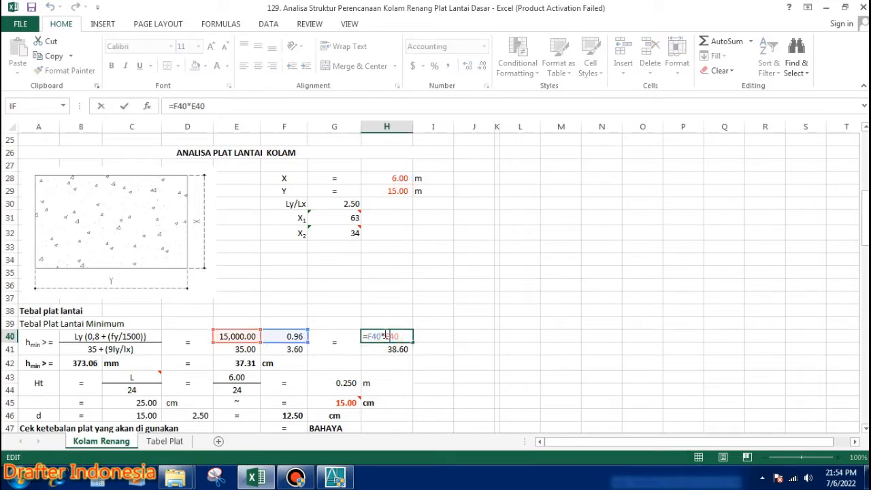
{"action": "key", "text": "Return"}
{"action": "double_click", "coordinate": [404, 350]}
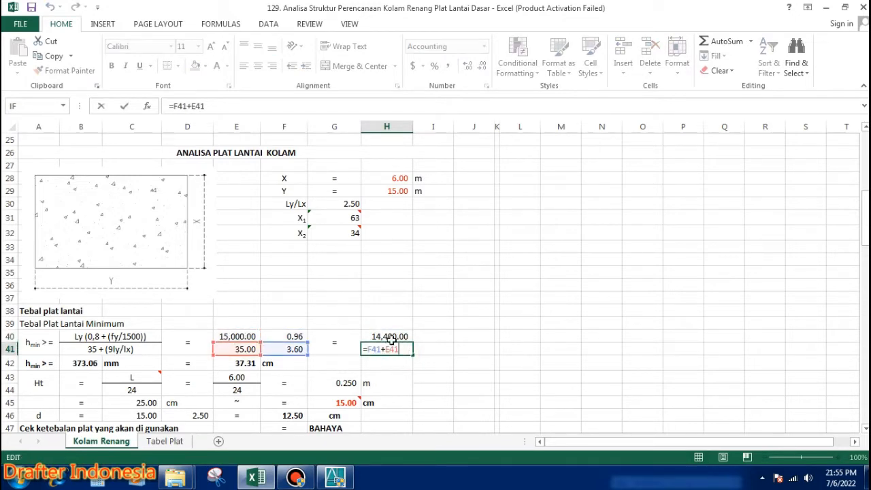
{"action": "key", "text": "ctrl+Return"}
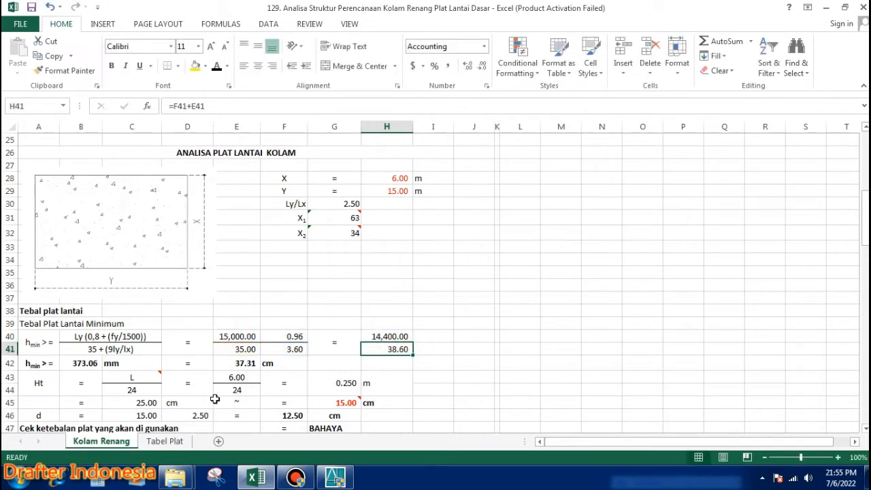
{"action": "double_click", "coordinate": [82, 363]}
{"action": "mouse_move", "coordinate": [117, 376]}
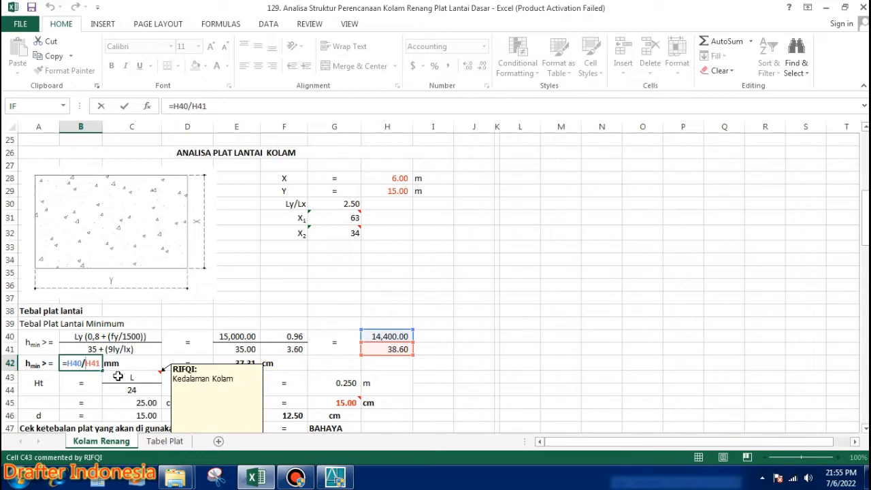
{"action": "key", "text": "Escape"}
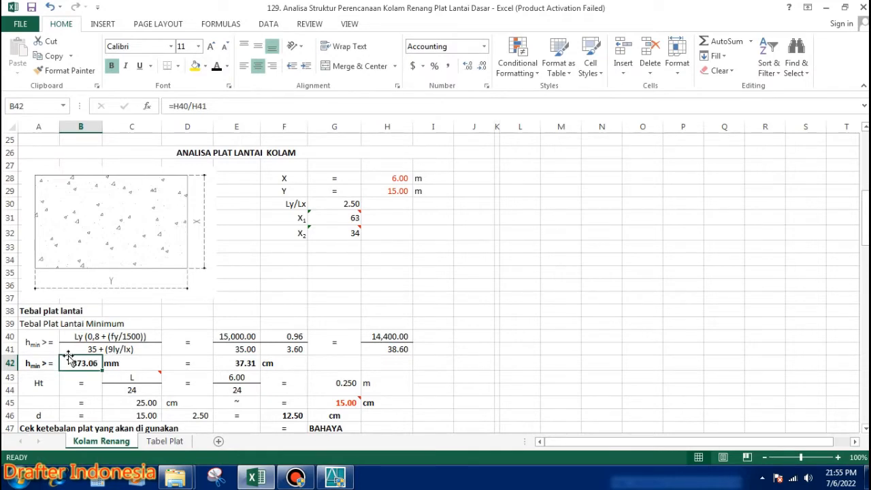
{"action": "left_click", "coordinate": [251, 363]}
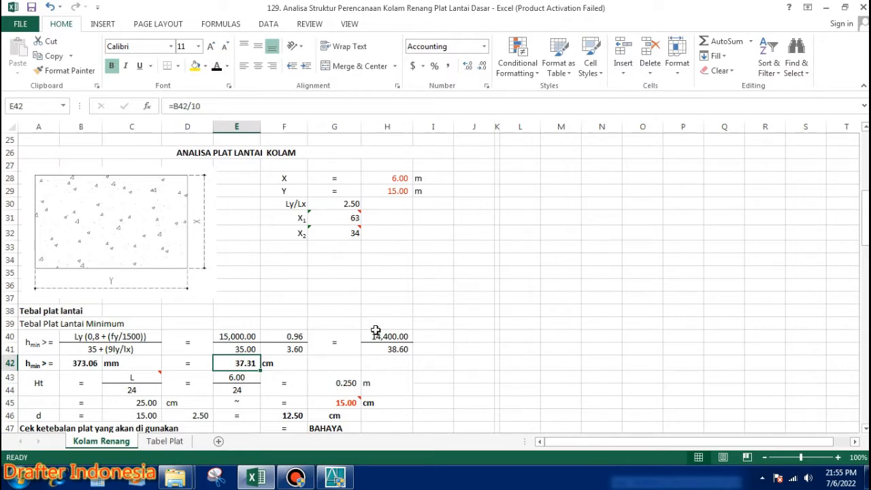
Step: Examine the L/24 expression for slab thickness Ht and the formulas behind its terms in E43 and E44
{"action": "scroll", "coordinate": [376, 330], "scroll_direction": "down", "scroll_amount": 1}
{"action": "scroll", "coordinate": [359, 332], "scroll_direction": "up", "scroll_amount": 1}
{"action": "scroll", "coordinate": [166, 303], "scroll_direction": "down", "scroll_amount": 1}
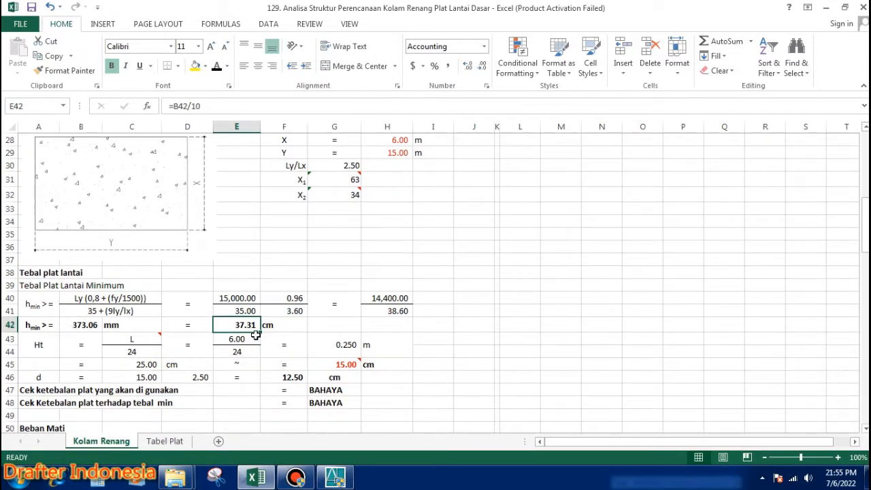
{"action": "scroll", "coordinate": [256, 332], "scroll_direction": "down", "scroll_amount": 1}
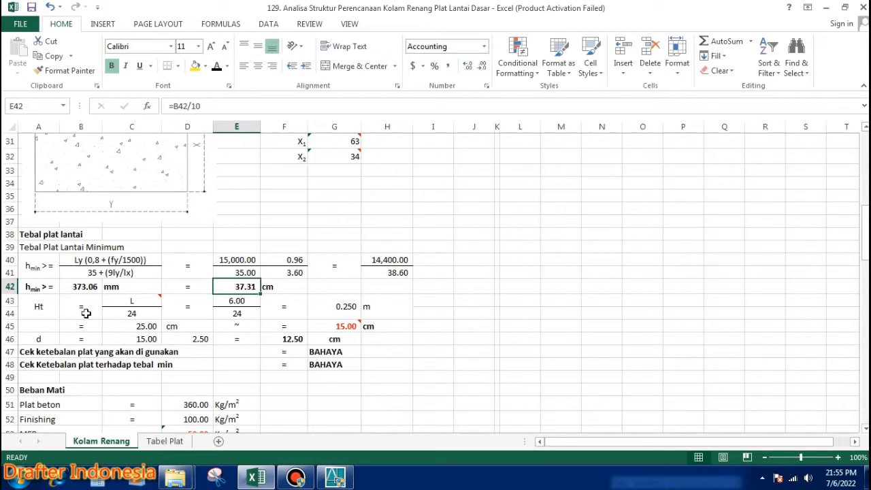
{"action": "double_click", "coordinate": [135, 299]}
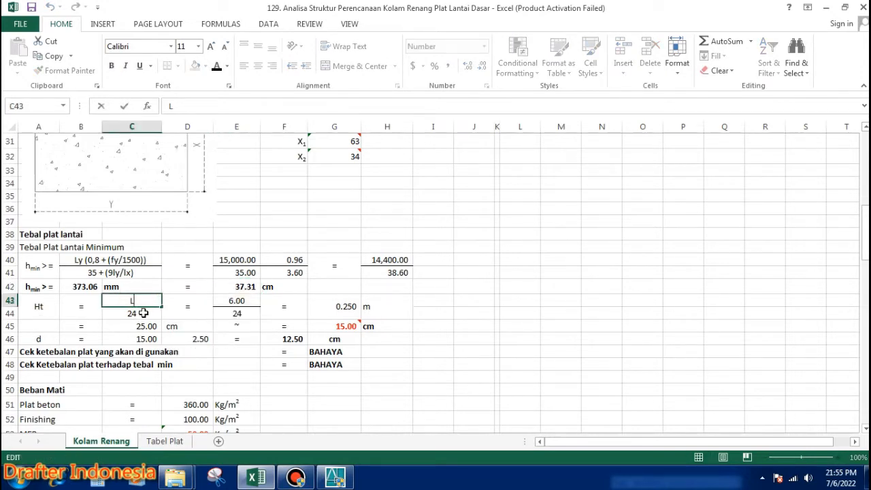
{"action": "left_click", "coordinate": [144, 312]}
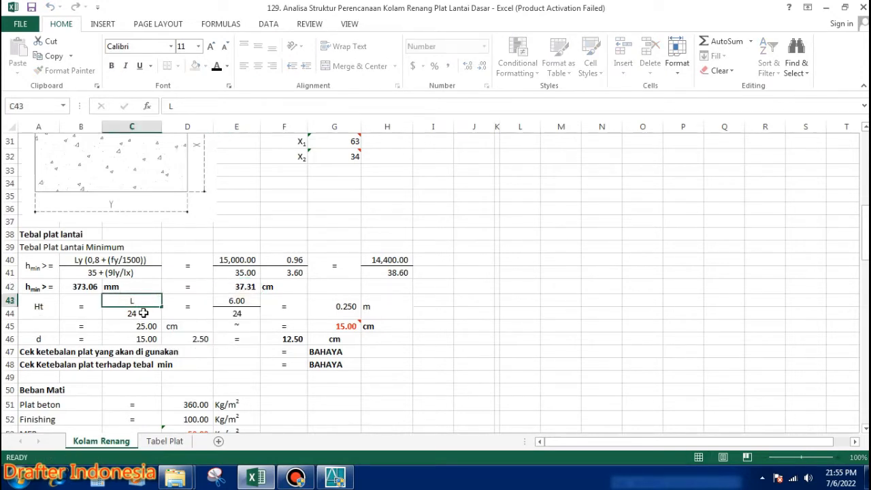
{"action": "double_click", "coordinate": [237, 301]}
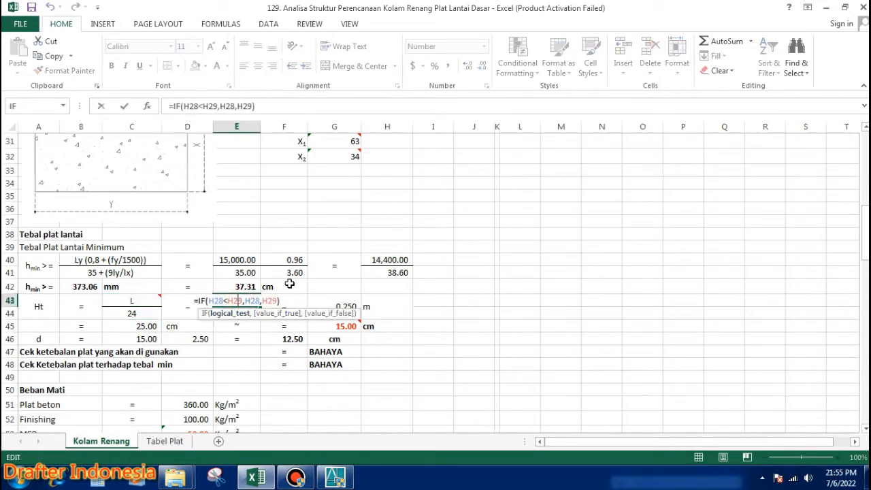
{"action": "key", "text": "Return"}
{"action": "type", "text": "="}
{"action": "left_click", "coordinate": [139, 313]}
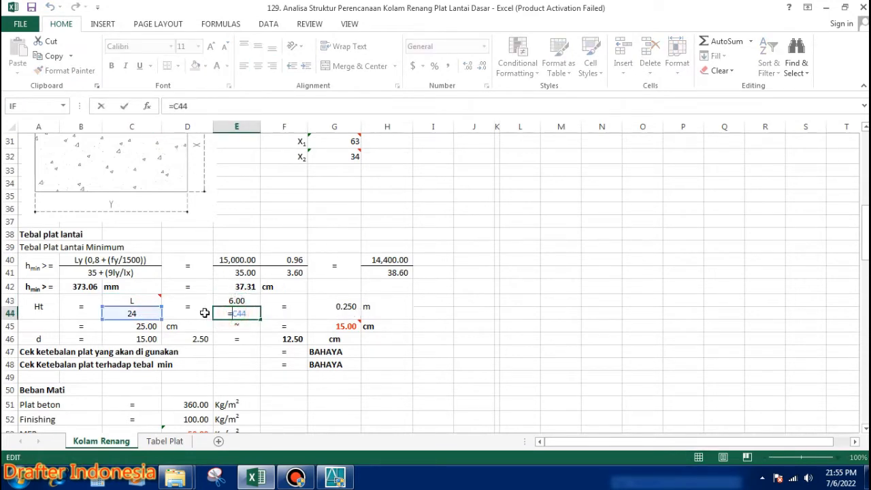
{"action": "key", "text": "ctrl+Return"}
Step: Examine the Ht division formula in G43 and its conversion to centimetres in C45
{"action": "double_click", "coordinate": [346, 307]}
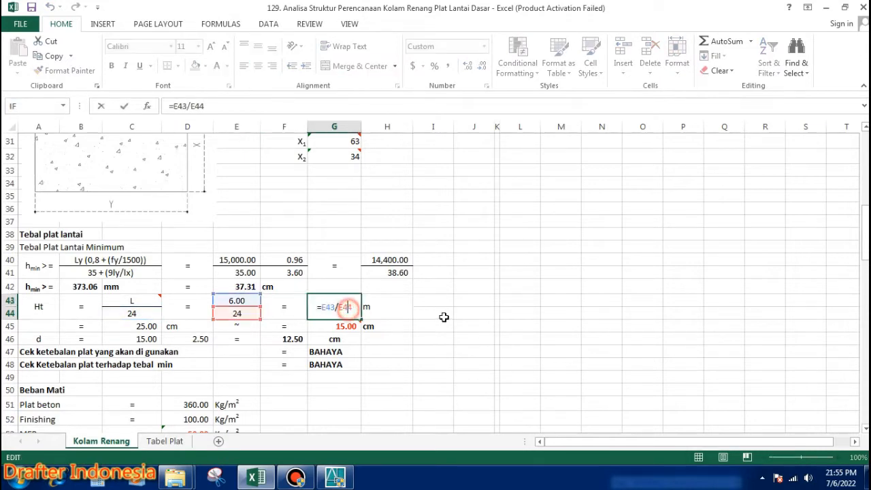
{"action": "key", "text": "ctrl+Return"}
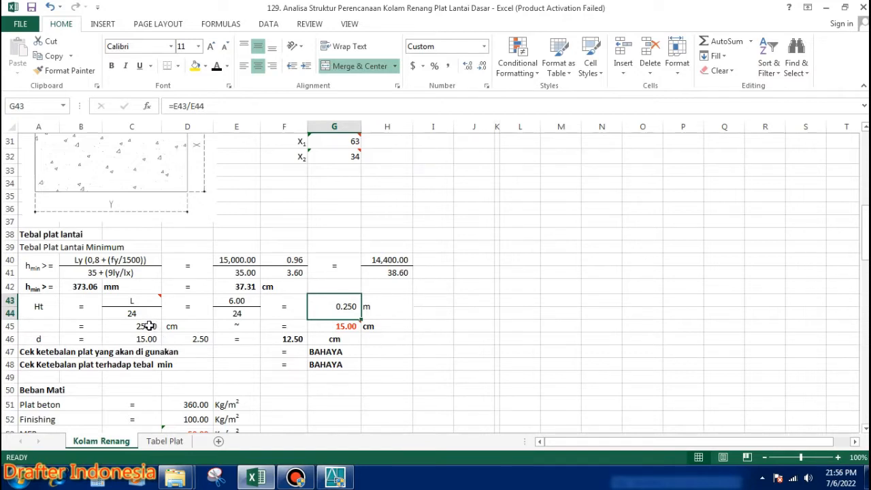
{"action": "double_click", "coordinate": [336, 306]}
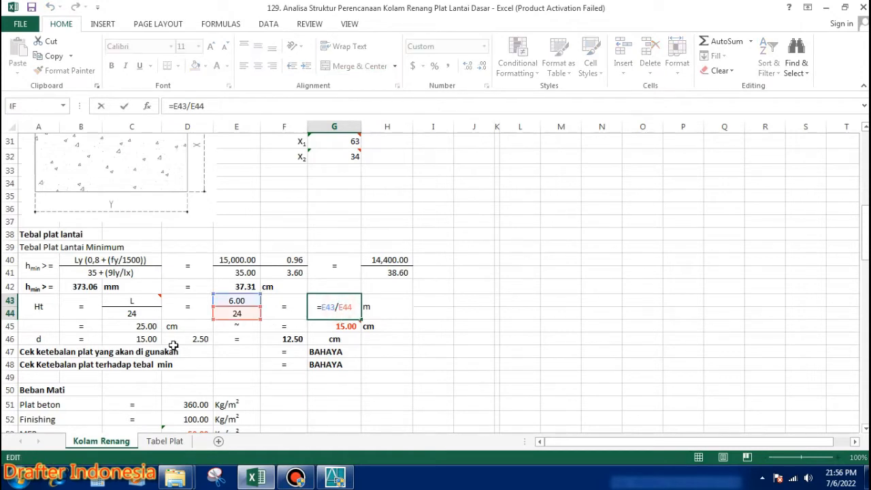
{"action": "left_click", "coordinate": [146, 329]}
{"action": "double_click", "coordinate": [146, 328]}
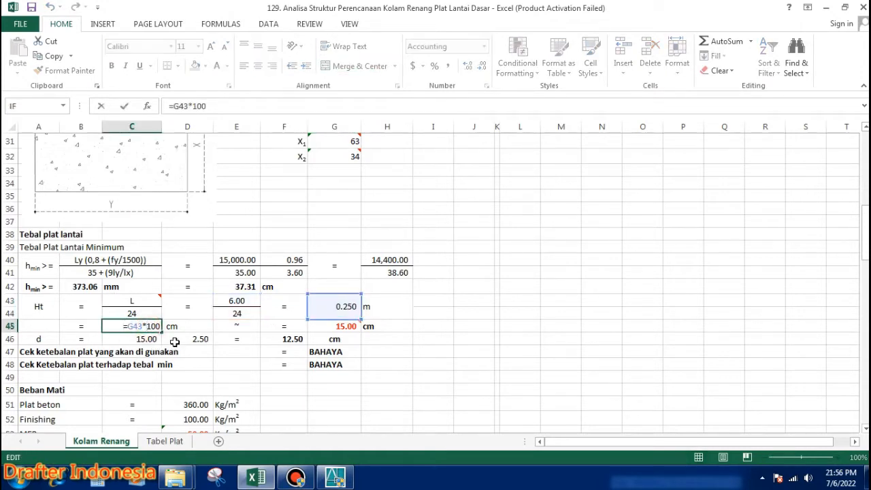
{"action": "key", "text": "Escape"}
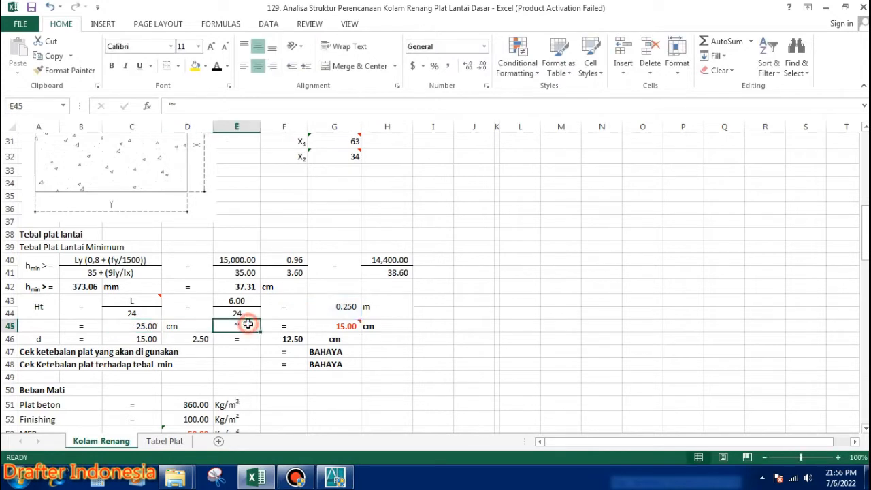
Step: Try a floor slab thickness of 25 cm in G45
{"action": "left_click", "coordinate": [342, 326]}
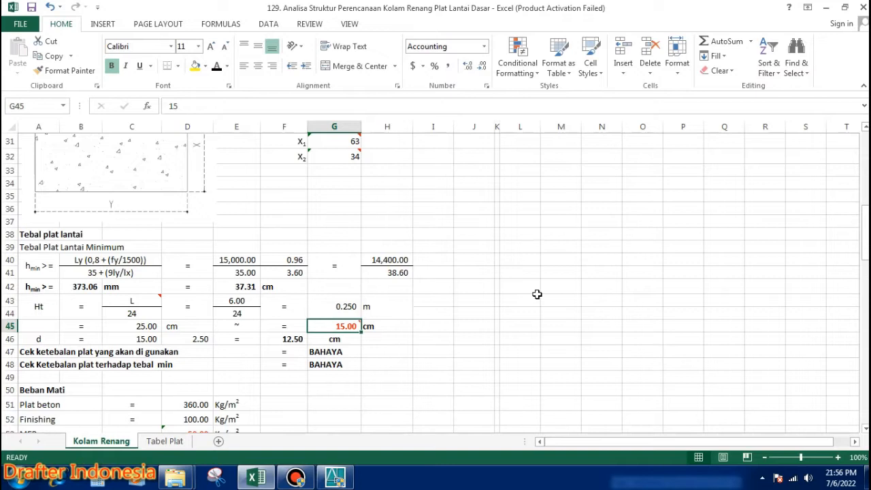
{"action": "type", "text": "25"}
{"action": "key", "text": "Return"}
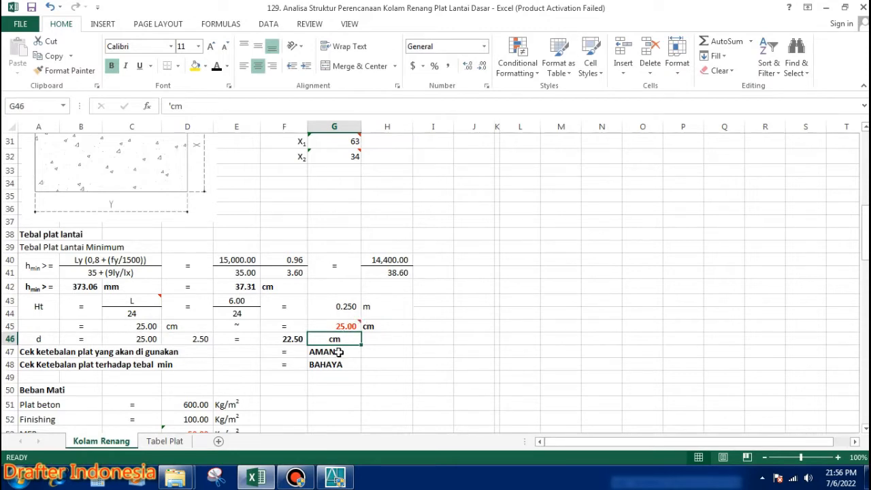
Step: Set the floor slab thickness in G45 to 27.5 cm
{"action": "left_click", "coordinate": [347, 325]}
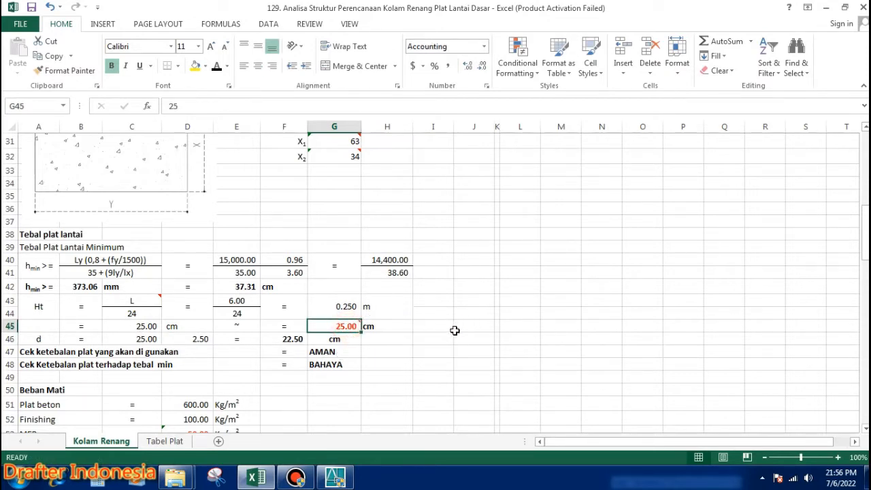
{"action": "type", "text": "27.5"}
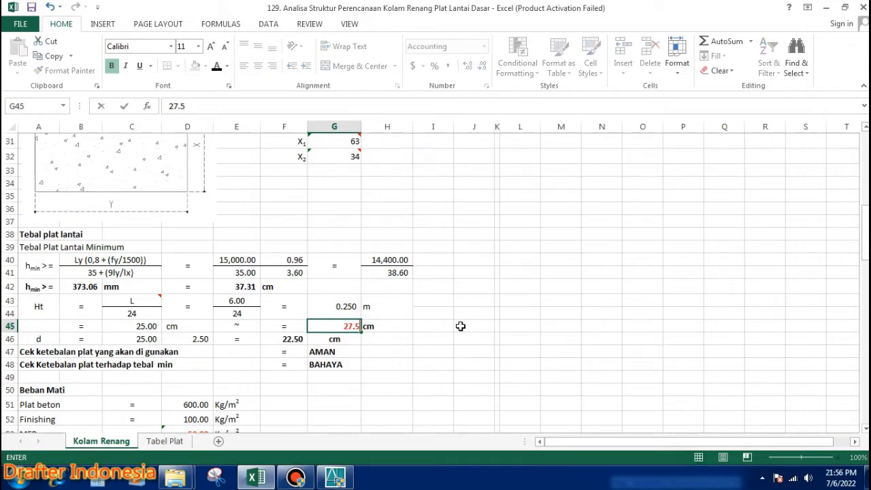
{"action": "key", "text": "Return"}
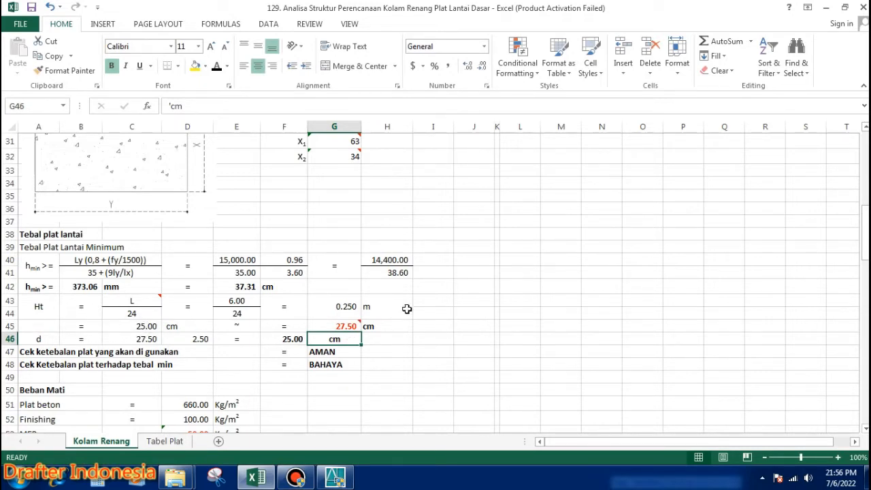
Step: Examine the effective depth d formulas in C46, D46 and F46 and the two thickness check formulas in G47 and G48
{"action": "scroll", "coordinate": [430, 303], "scroll_direction": "down", "scroll_amount": 1}
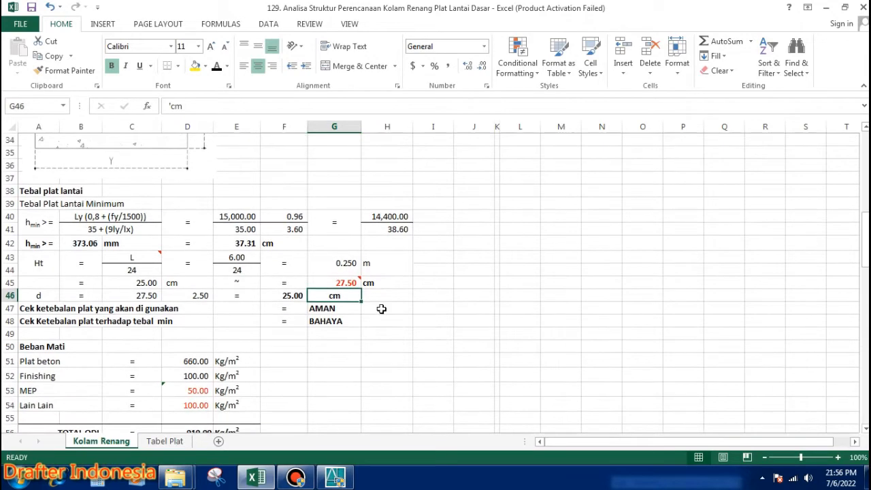
{"action": "left_click", "coordinate": [149, 295]}
{"action": "type", "text": "=G45"}
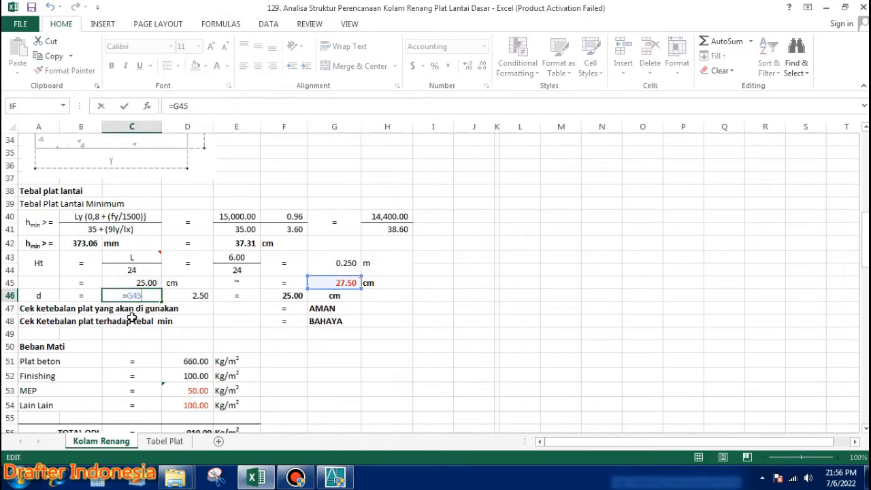
{"action": "key", "text": "ctrl+Return"}
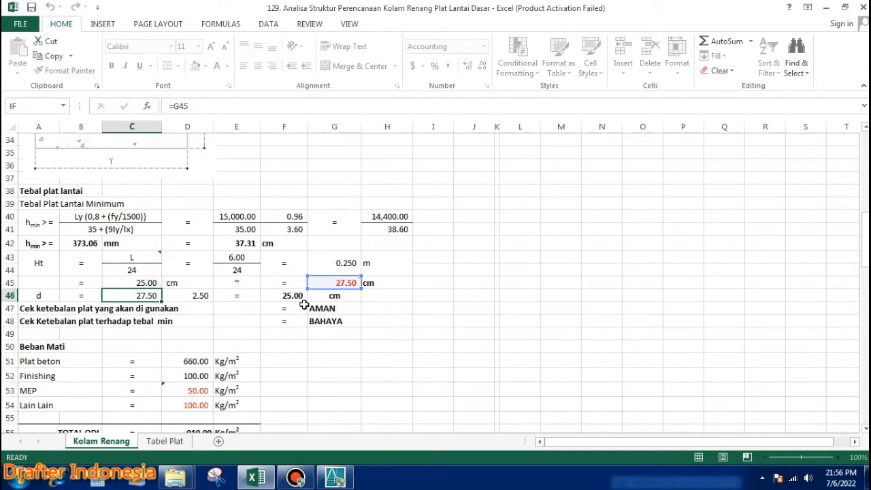
{"action": "double_click", "coordinate": [148, 297]}
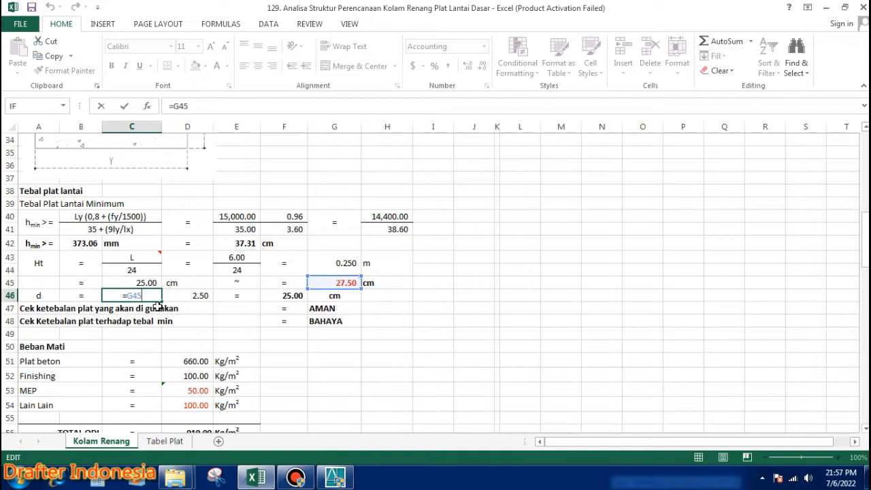
{"action": "key", "text": "Escape"}
{"action": "double_click", "coordinate": [196, 296]}
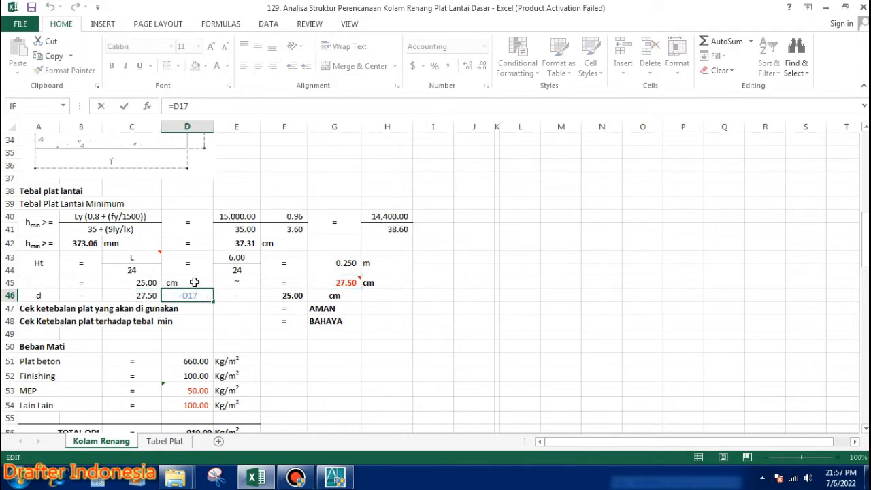
{"action": "key", "text": "Escape"}
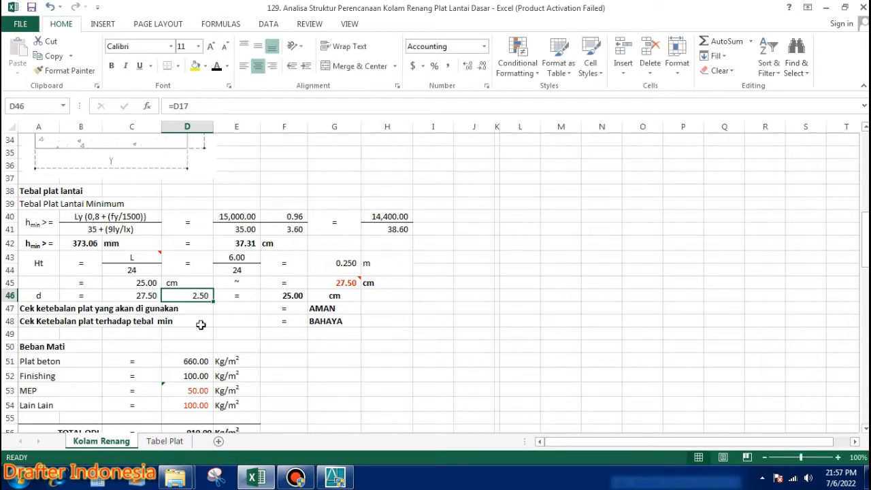
{"action": "double_click", "coordinate": [294, 295]}
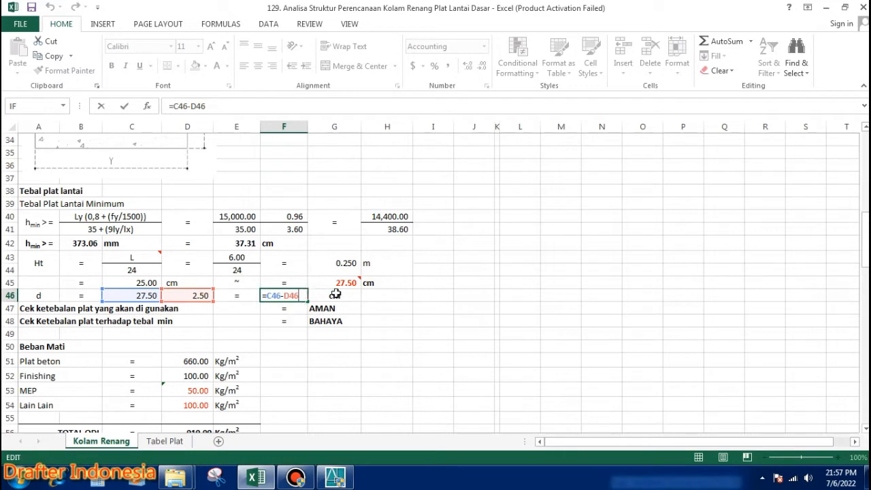
{"action": "key", "text": "ctrl+Return"}
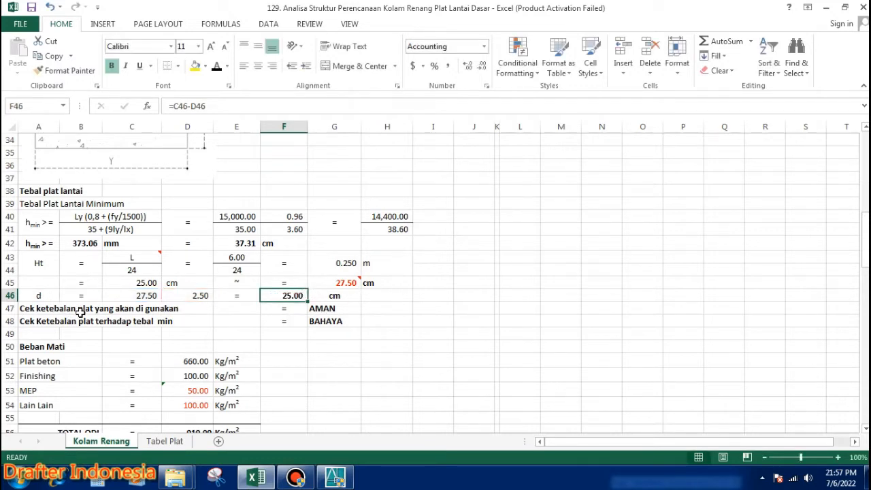
{"action": "left_click", "coordinate": [333, 306]}
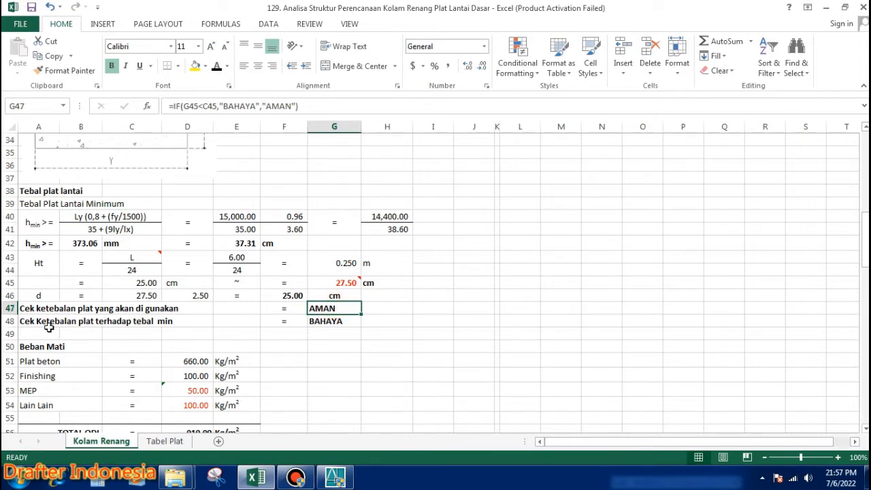
{"action": "left_click", "coordinate": [336, 321]}
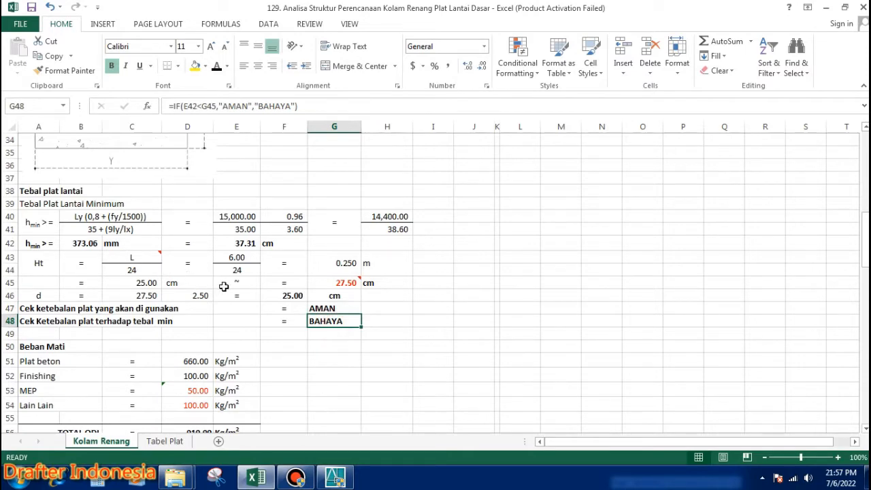
Step: Set the slab's Y dimension in H29 to 7.5 m and review the recalculated thickness checks
{"action": "scroll", "coordinate": [227, 287], "scroll_direction": "up", "scroll_amount": 4}
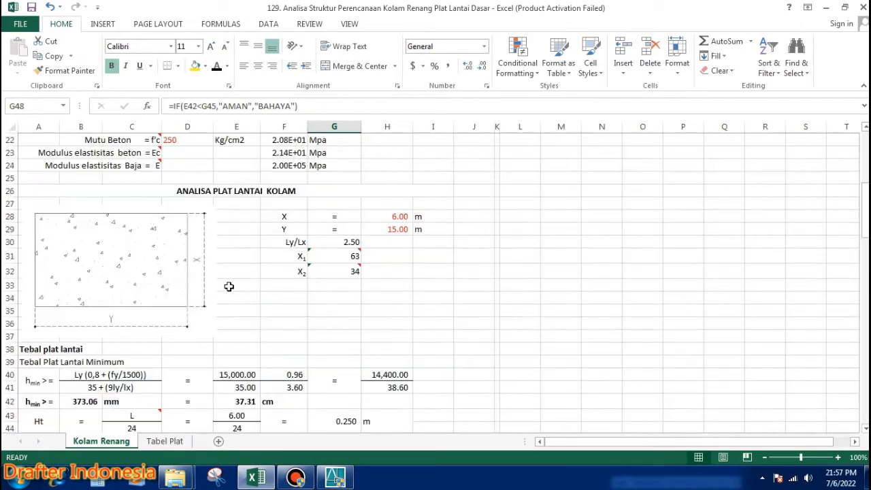
{"action": "scroll", "coordinate": [230, 285], "scroll_direction": "up", "scroll_amount": 7}
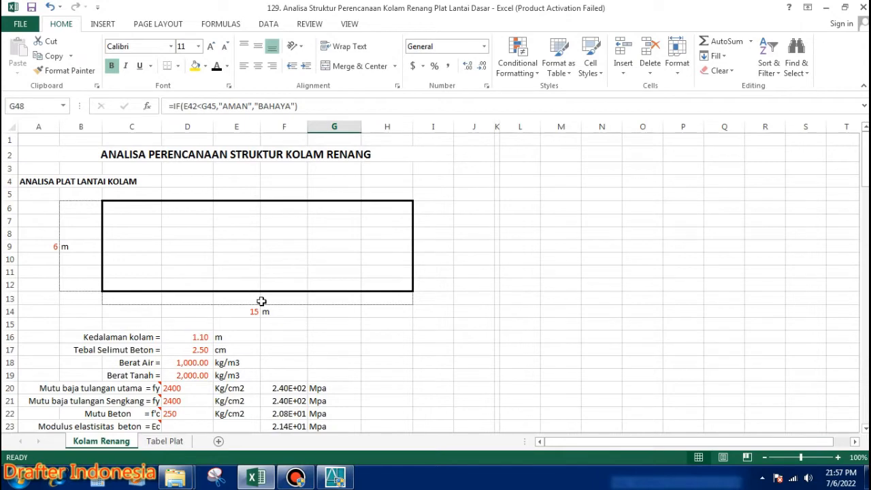
{"action": "scroll", "coordinate": [286, 266], "scroll_direction": "down", "scroll_amount": 4}
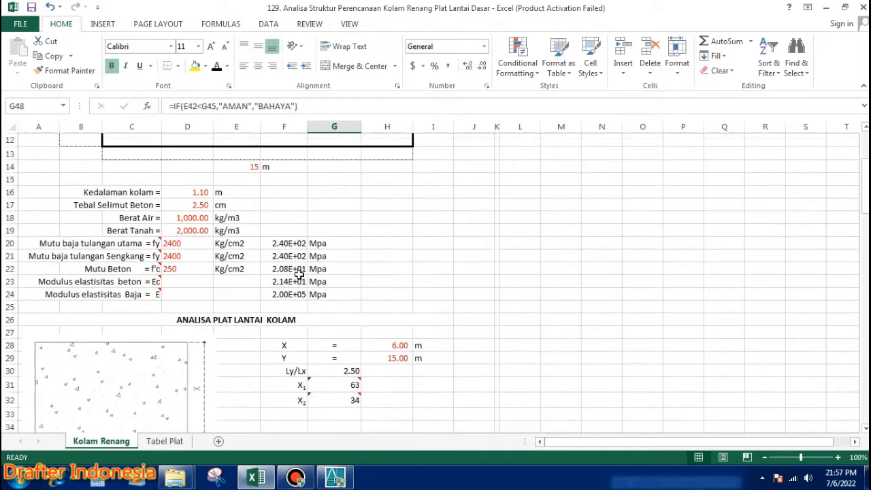
{"action": "left_click", "coordinate": [395, 345]}
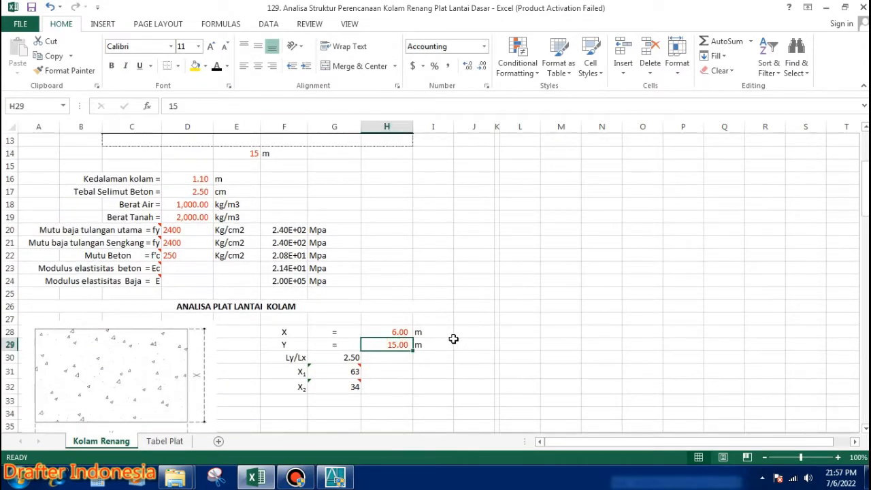
{"action": "type", "text": "7.5"}
{"action": "key", "text": "Return"}
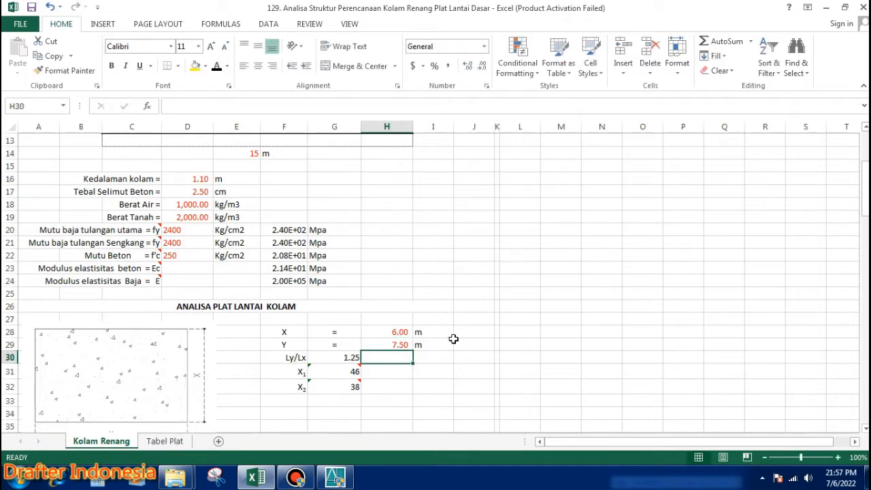
{"action": "scroll", "coordinate": [445, 324], "scroll_direction": "down", "scroll_amount": 4}
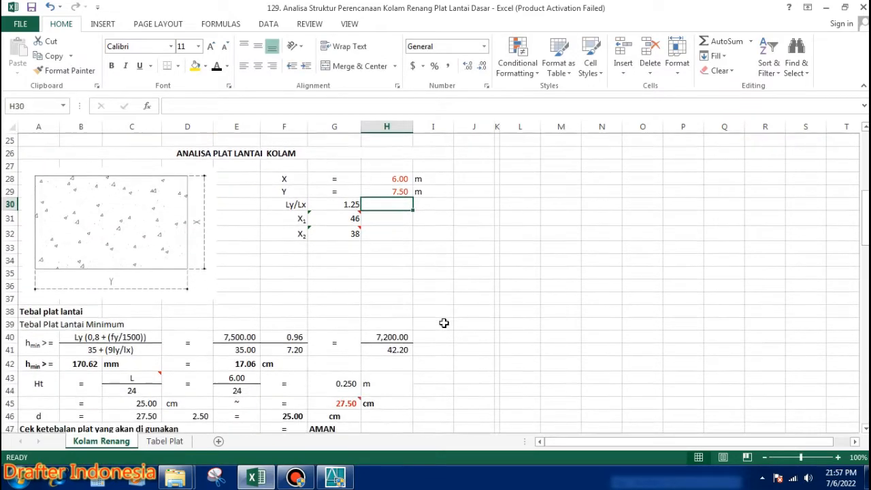
{"action": "scroll", "coordinate": [444, 322], "scroll_direction": "down", "scroll_amount": 1}
{"action": "scroll", "coordinate": [455, 258], "scroll_direction": "down", "scroll_amount": 1}
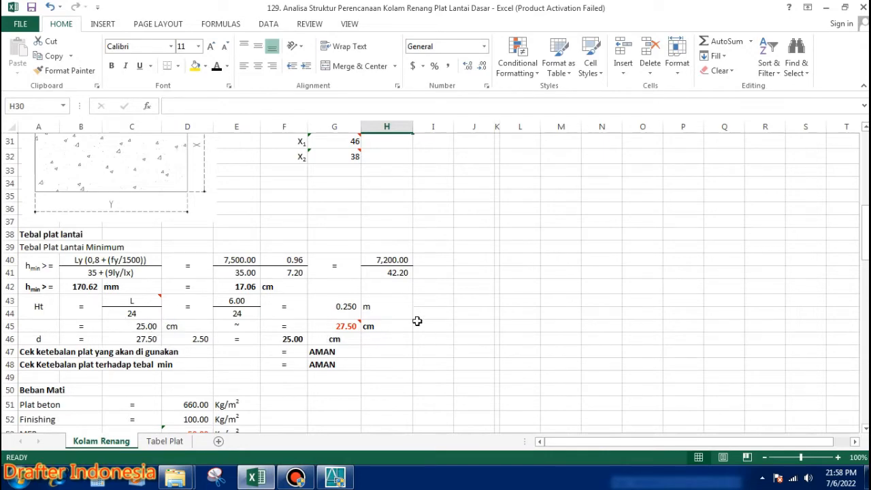
Step: Return to the pool plan at the start of the sheet and switch to the empty AutoCAD drawing
{"action": "scroll", "coordinate": [375, 340], "scroll_direction": "up", "scroll_amount": 6}
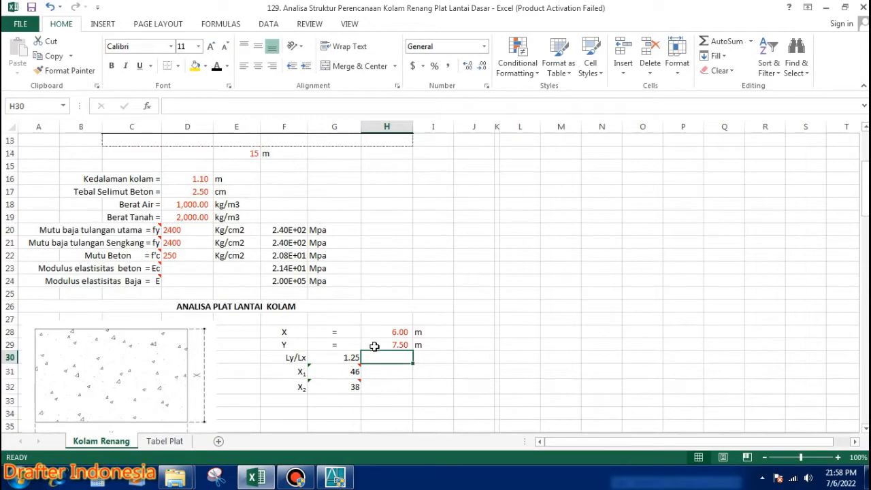
{"action": "scroll", "coordinate": [375, 344], "scroll_direction": "up", "scroll_amount": 4}
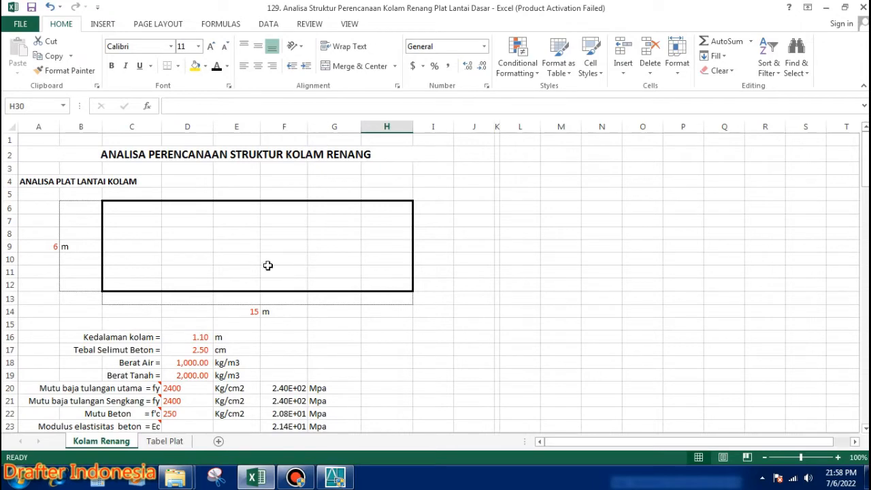
{"action": "left_click", "coordinate": [335, 476]}
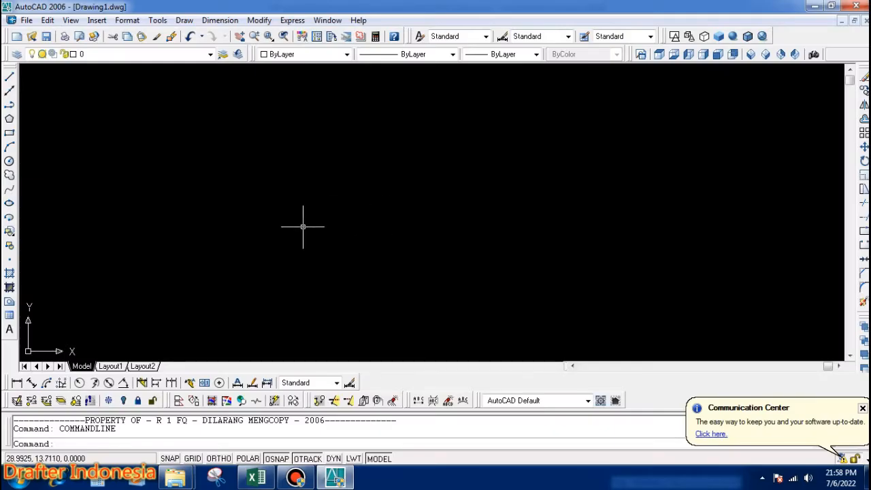
Step: Turn on ortho mode and draw a horizontal line 20 units long
{"action": "type", "text": "l"}
{"action": "key", "text": "Return"}
{"action": "left_click", "coordinate": [259, 243]}
{"action": "key", "text": "F8"}
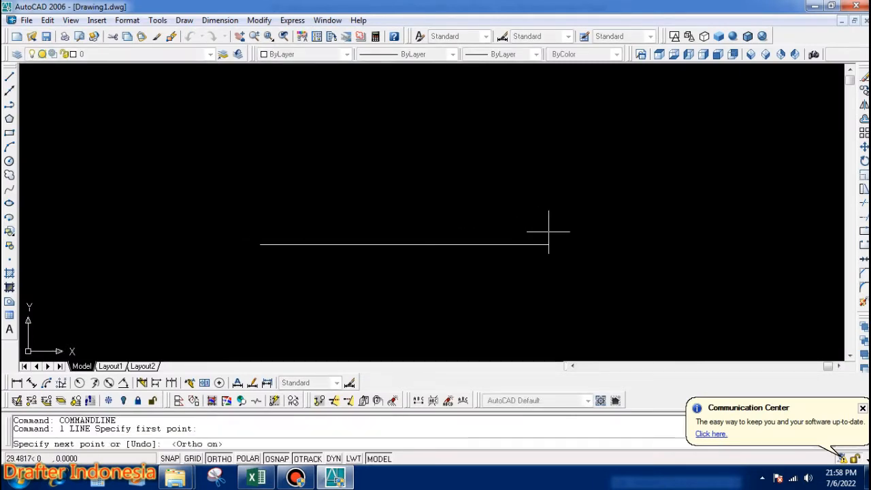
{"action": "type", "text": "20"}
{"action": "key", "text": "Return"}
{"action": "key", "text": "Return"}
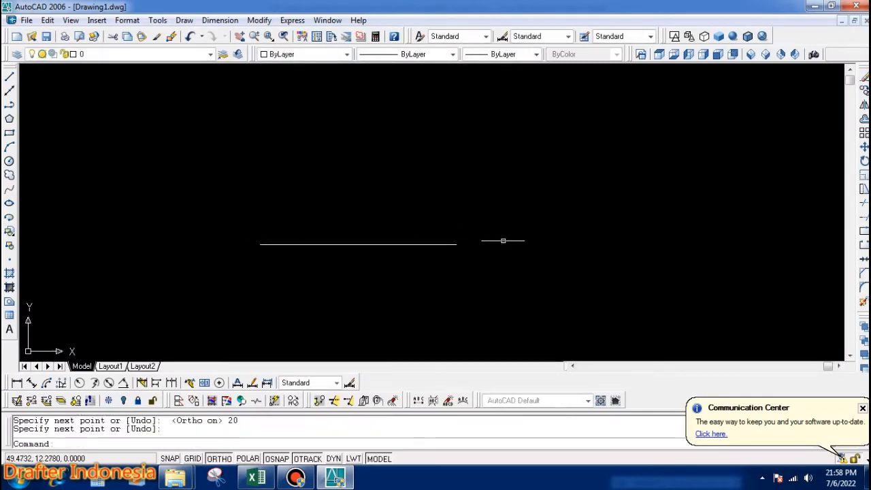
Step: Abandon the vertical line from the horizontal line's end and erase the 20-unit line
{"action": "type", "text": "l"}
{"action": "key", "text": "Return"}
{"action": "left_click", "coordinate": [454, 243]}
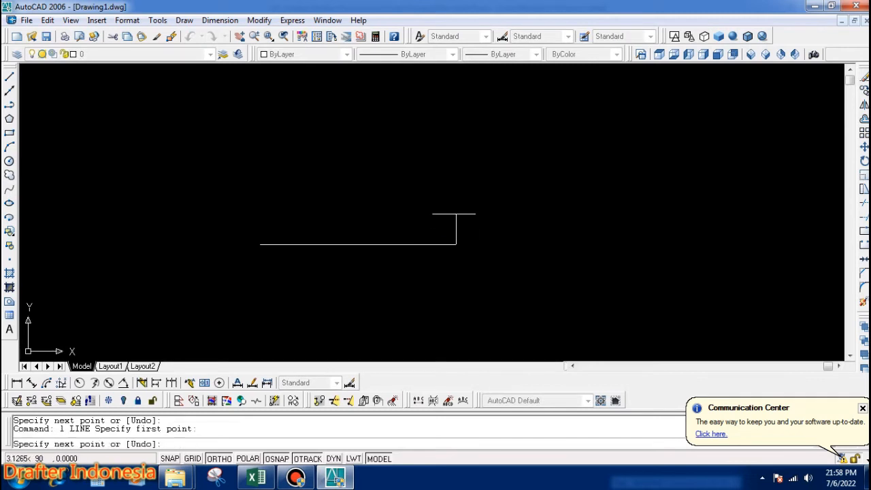
{"action": "key", "text": "Escape"}
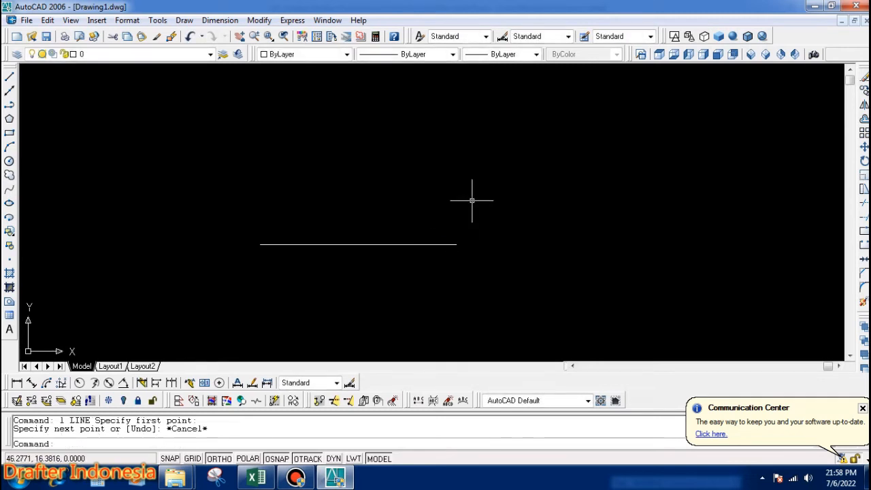
{"action": "type", "text": "e"}
{"action": "key", "text": "Return"}
{"action": "left_click", "coordinate": [478, 188]}
{"action": "left_click", "coordinate": [405, 252]}
{"action": "key", "text": "Return"}
Step: Draw the pool outline as a closed rectangle of connected lines, 15 units long and 6 units wide
{"action": "type", "text": "l"}
{"action": "key", "text": "Return"}
{"action": "left_click", "coordinate": [242, 258]}
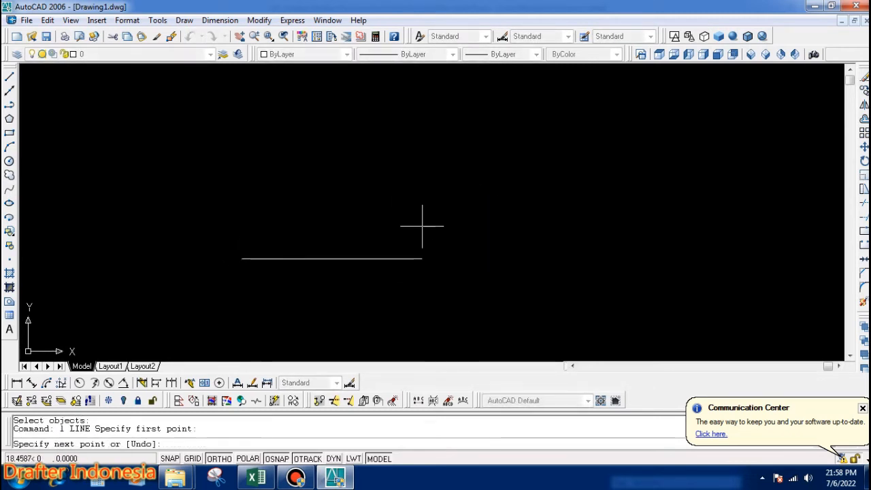
{"action": "type", "text": "15"}
{"action": "key", "text": "Return"}
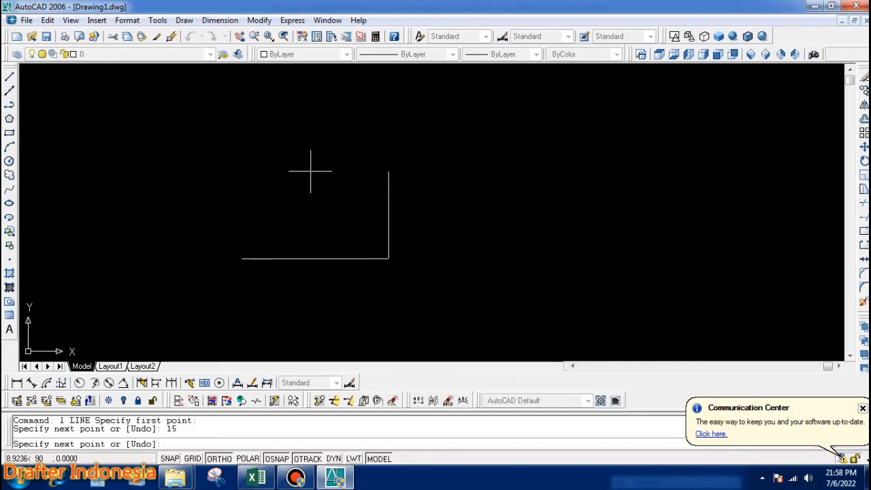
{"action": "type", "text": "6"}
{"action": "key", "text": "Return"}
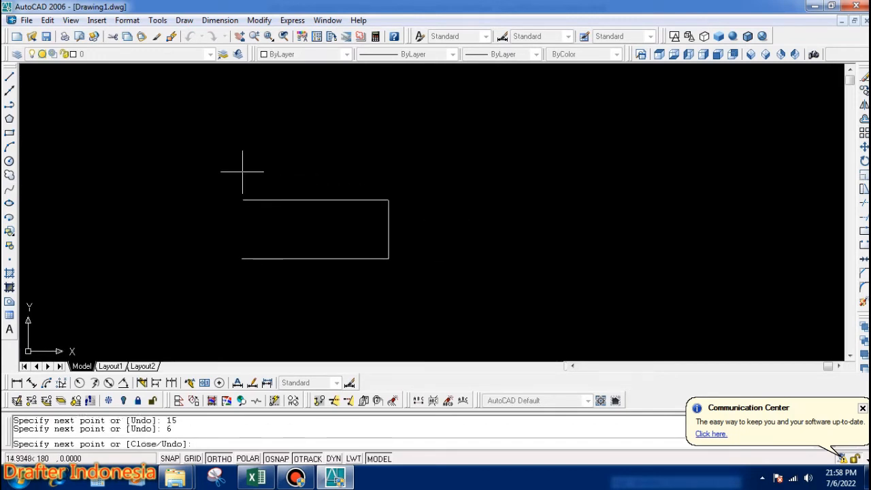
{"action": "type", "text": "15"}
{"action": "key", "text": "Return"}
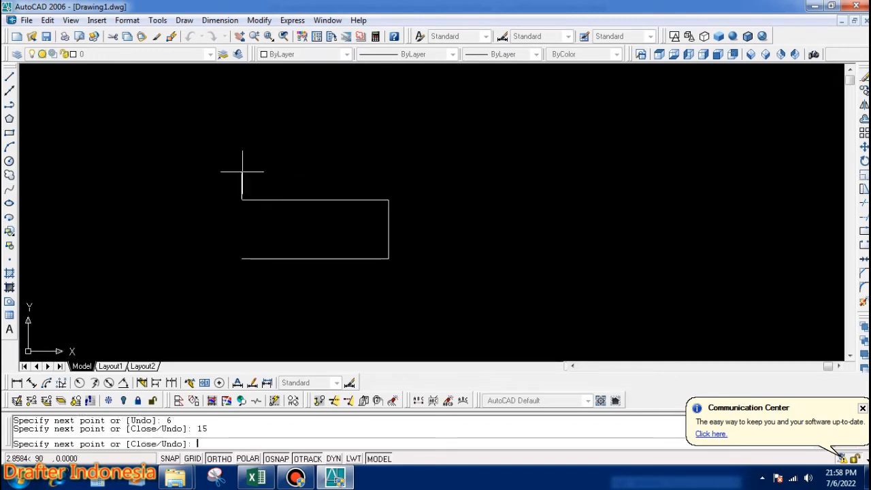
{"action": "left_click", "coordinate": [242, 258]}
{"action": "key", "text": "Return"}
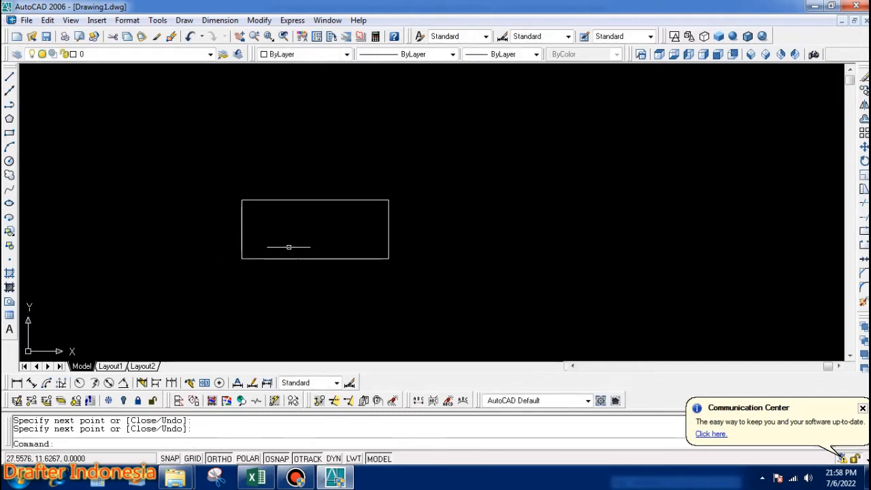
{"action": "type", "text": "dlio"}
{"action": "key", "text": "Return"}
{"action": "key", "text": "Escape"}
{"action": "key", "text": "Escape"}
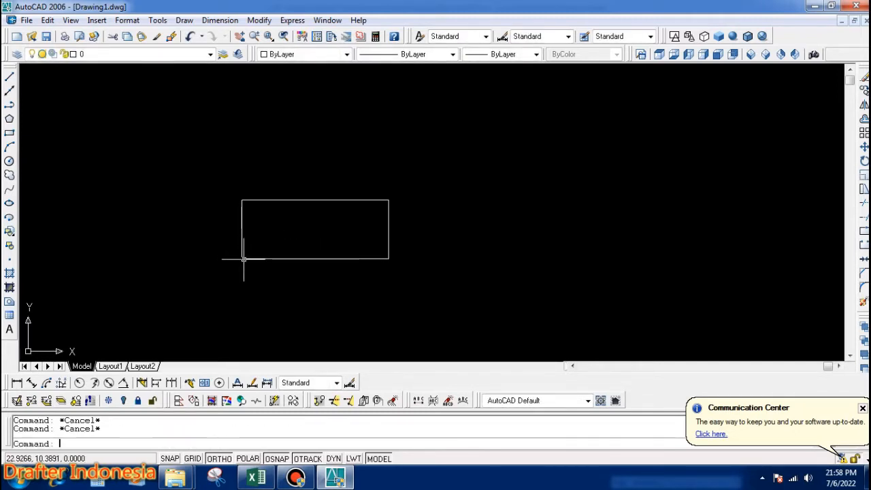
Step: Add a vertical linear dimension to the outline's left side, placed just outside the rectangle
{"action": "type", "text": "dli"}
{"action": "key", "text": "Return"}
{"action": "left_click", "coordinate": [243, 259]}
{"action": "left_click", "coordinate": [242, 199]}
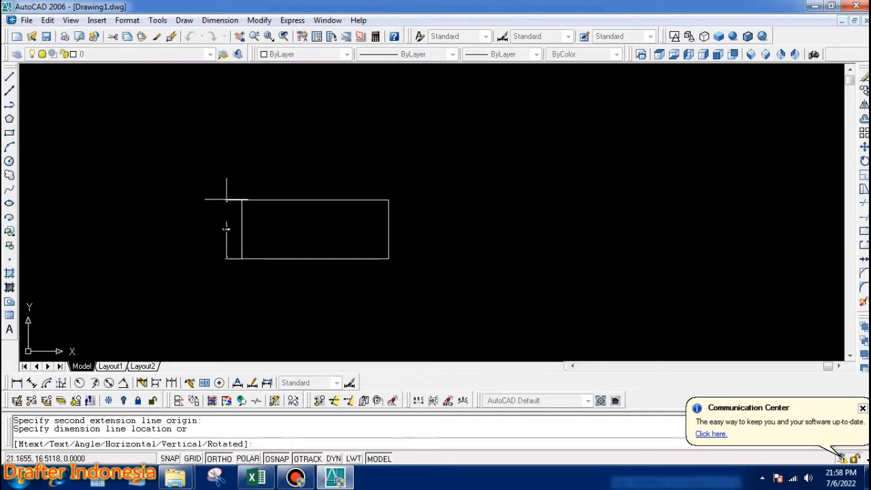
{"action": "left_click", "coordinate": [222, 229]}
Step: Add a horizontal linear dimension along the rectangle's bottom edge, placed just below the outline
{"action": "scroll", "coordinate": [218, 231], "scroll_direction": "up", "scroll_amount": 2}
{"action": "scroll", "coordinate": [218, 231], "scroll_direction": "up", "scroll_amount": 3}
{"action": "scroll", "coordinate": [233, 233], "scroll_direction": "down", "scroll_amount": 2}
{"action": "key", "text": "Return"}
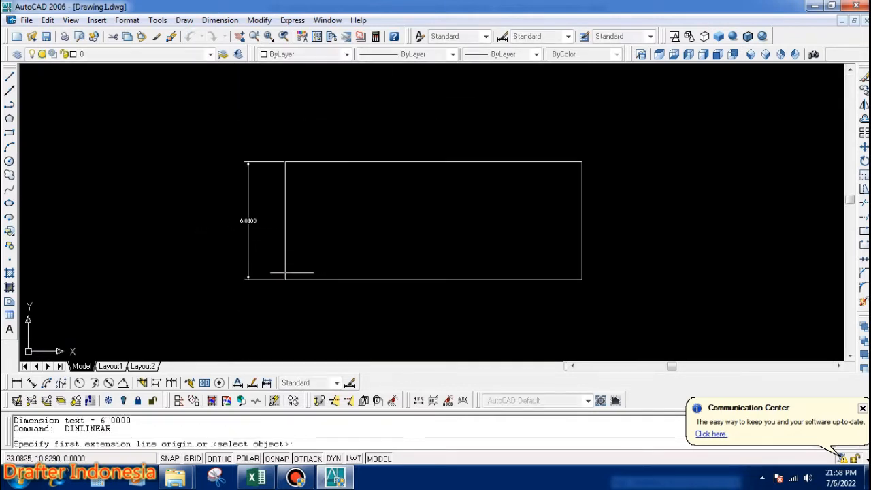
{"action": "left_click", "coordinate": [285, 279]}
{"action": "left_click", "coordinate": [580, 280]}
{"action": "left_click", "coordinate": [557, 301]}
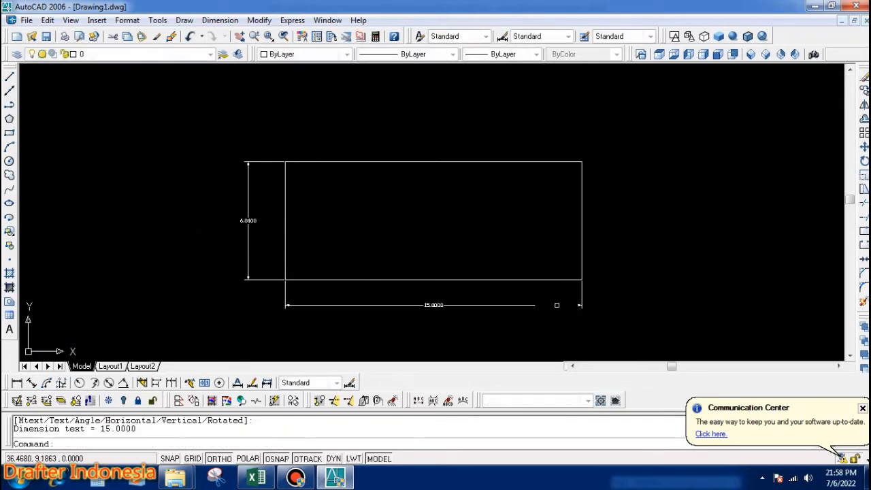
Step: Erase the linear dimensions below and to the left of the rectangle
{"action": "scroll", "coordinate": [482, 294], "scroll_direction": "up", "scroll_amount": 4}
{"action": "left_click", "coordinate": [482, 293]}
{"action": "left_click", "coordinate": [474, 314]}
{"action": "scroll", "coordinate": [474, 313], "scroll_direction": "down", "scroll_amount": 4}
{"action": "type", "text": "e"}
{"action": "key", "text": "Return"}
{"action": "key", "text": "Return"}
{"action": "left_click", "coordinate": [240, 246]}
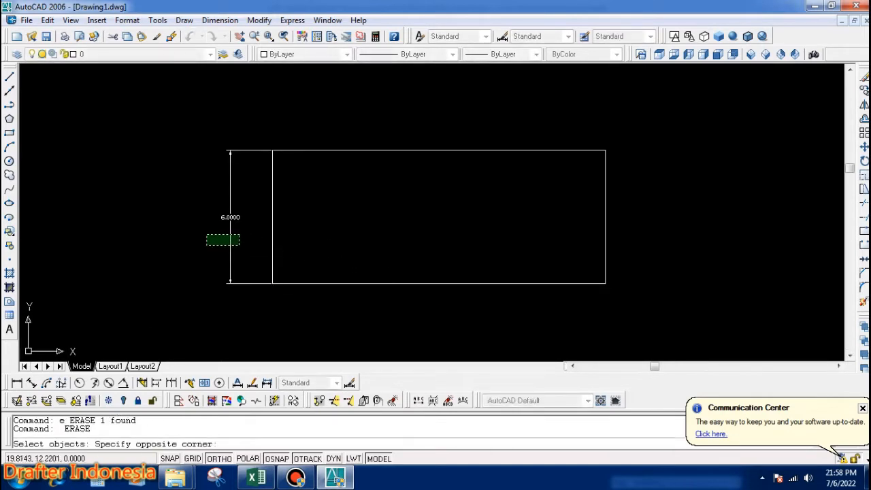
{"action": "left_click", "coordinate": [206, 233]}
{"action": "key", "text": "Return"}
Step: Draw a vertical line from the midpoint of the rectangle's bottom edge to its top edge
{"action": "type", "text": "l"}
{"action": "key", "text": "Return"}
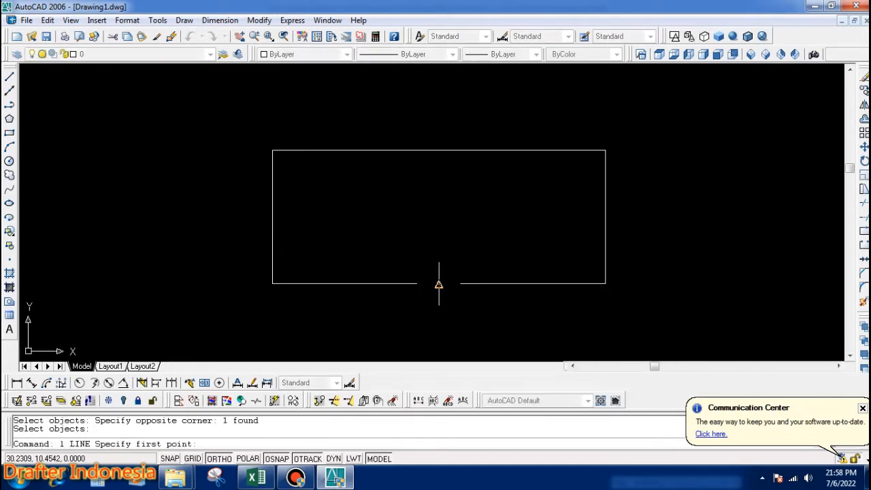
{"action": "left_click", "coordinate": [439, 283]}
{"action": "left_click", "coordinate": [438, 149]}
{"action": "key", "text": "Return"}
Step: Change the colour of the vertical centre line to red
{"action": "left_click", "coordinate": [462, 181]}
{"action": "left_click", "coordinate": [422, 198]}
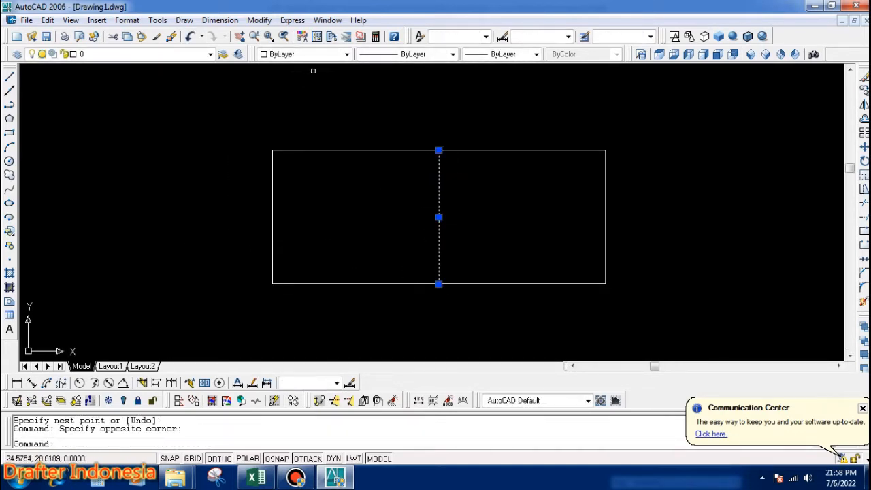
{"action": "left_click", "coordinate": [306, 56]}
{"action": "left_click", "coordinate": [301, 83]}
{"action": "key", "text": "Escape"}
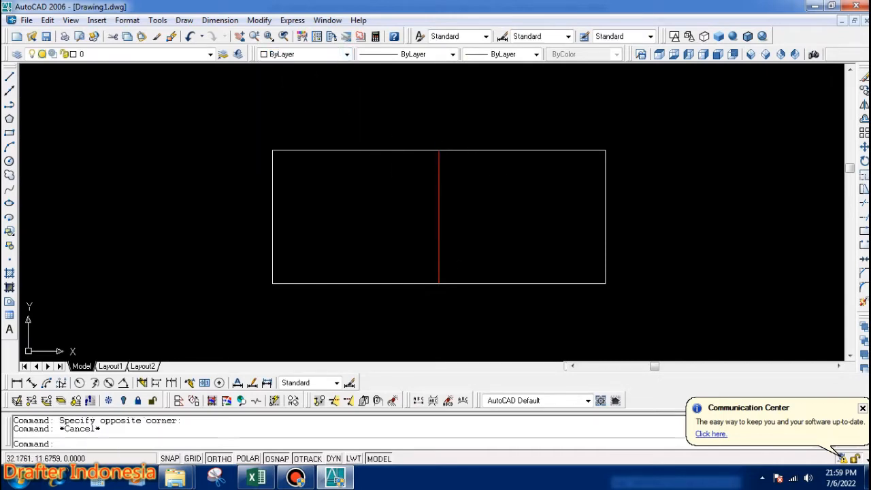
Step: Compare the panel dimensions X and Y in the Excel sheet with the divided outline in AutoCAD, ending in Excel
{"action": "left_click", "coordinate": [255, 479]}
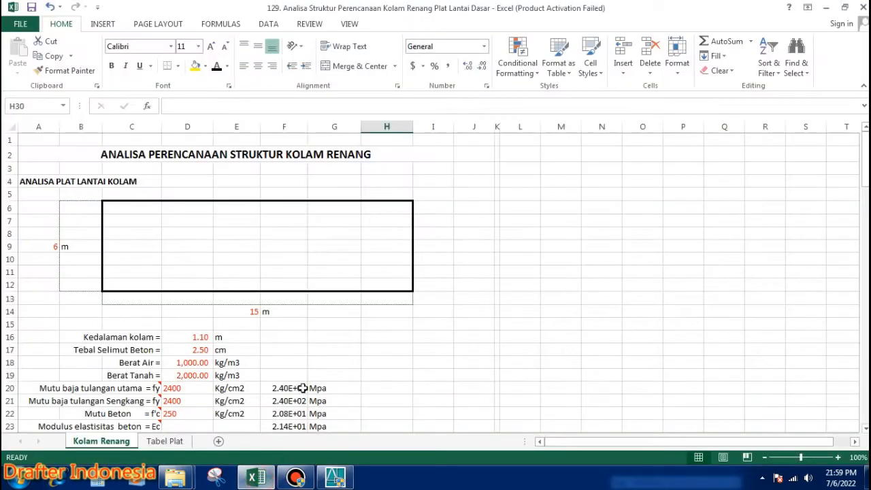
{"action": "scroll", "coordinate": [293, 325], "scroll_direction": "down", "scroll_amount": 3}
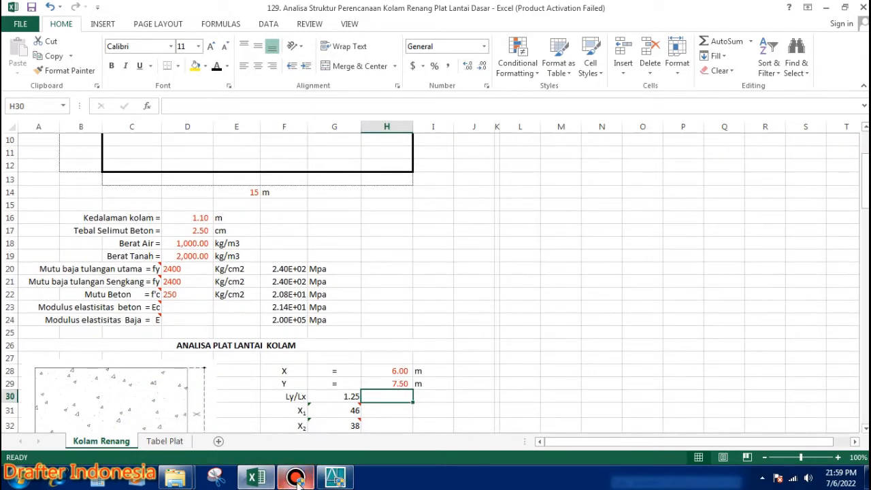
{"action": "mouse_move", "coordinate": [340, 483]}
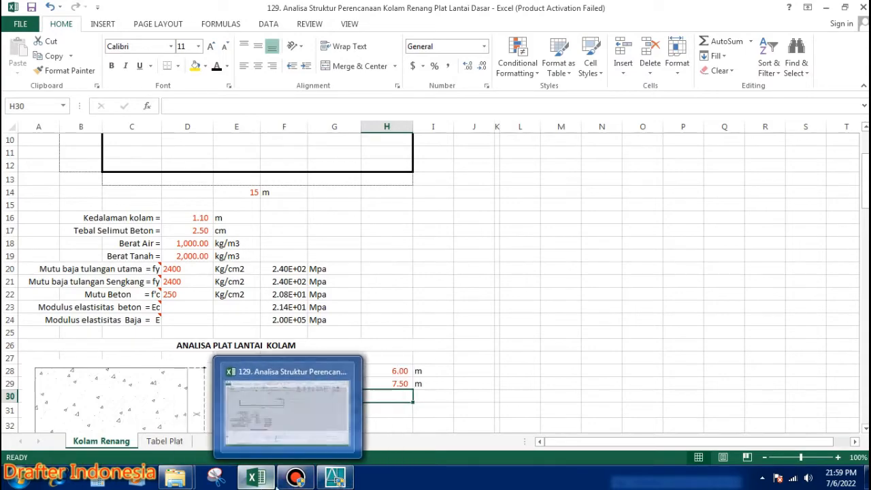
{"action": "left_click", "coordinate": [334, 478]}
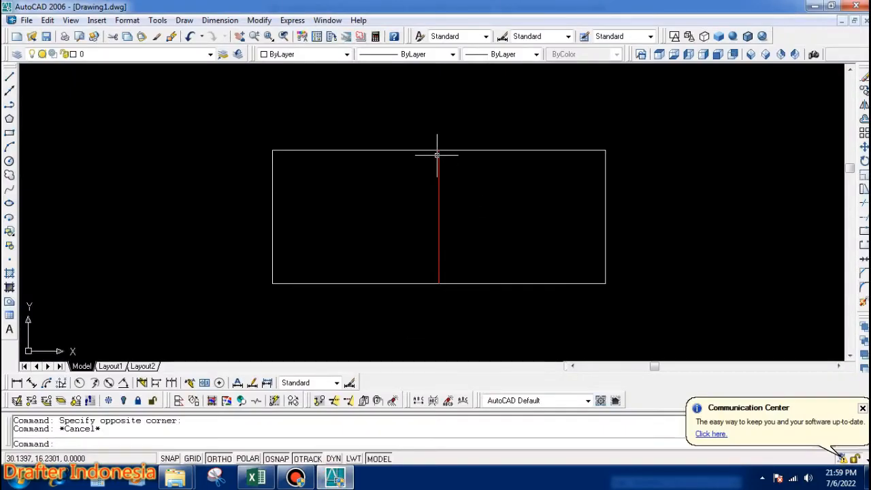
{"action": "key", "text": "alt+Tab"}
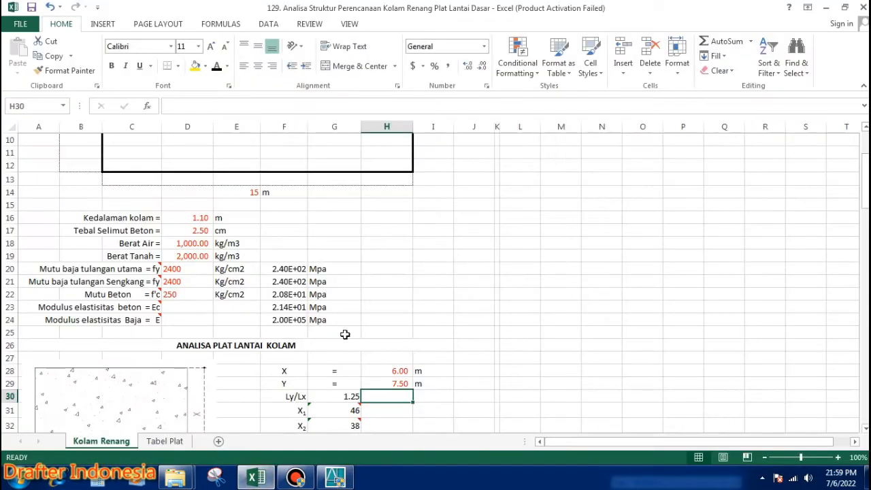
Step: Examine the Ht thickness calculation, including the note on L in C43 and the E43 formula with its referenced cells
{"action": "scroll", "coordinate": [412, 311], "scroll_direction": "down", "scroll_amount": 5}
{"action": "scroll", "coordinate": [419, 313], "scroll_direction": "down", "scroll_amount": 3}
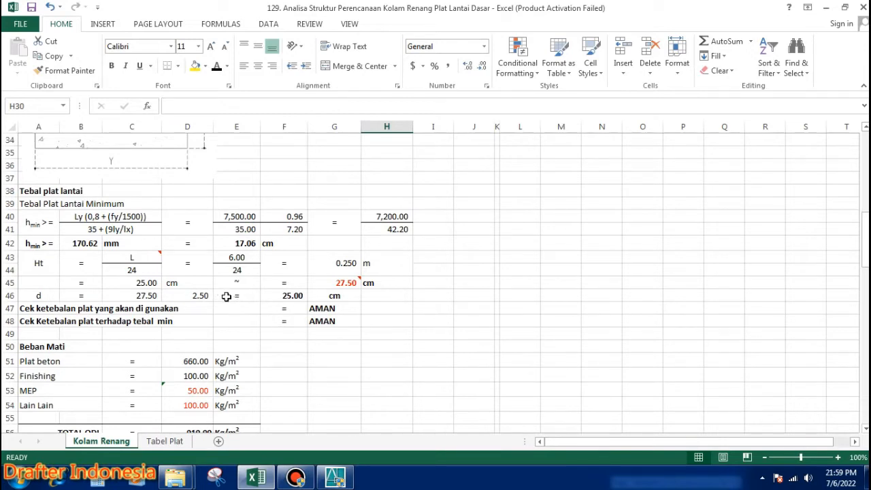
{"action": "mouse_move", "coordinate": [133, 258]}
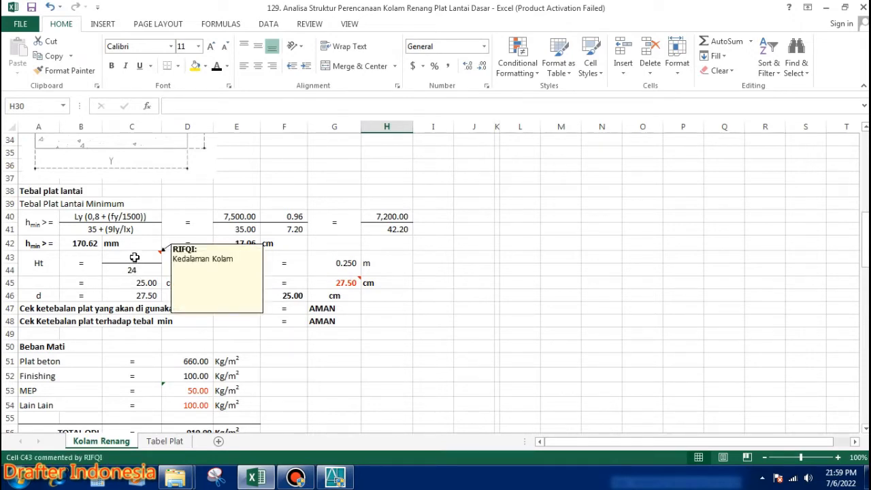
{"action": "left_click", "coordinate": [134, 257]}
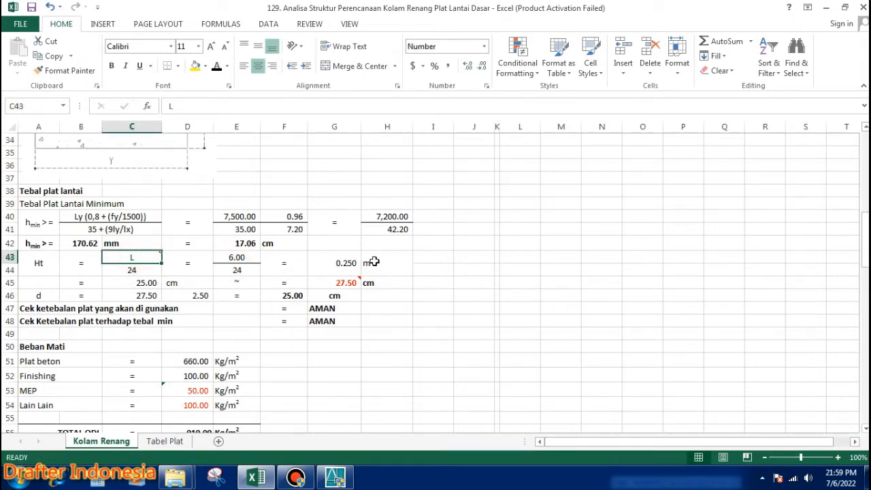
{"action": "left_click", "coordinate": [253, 258]}
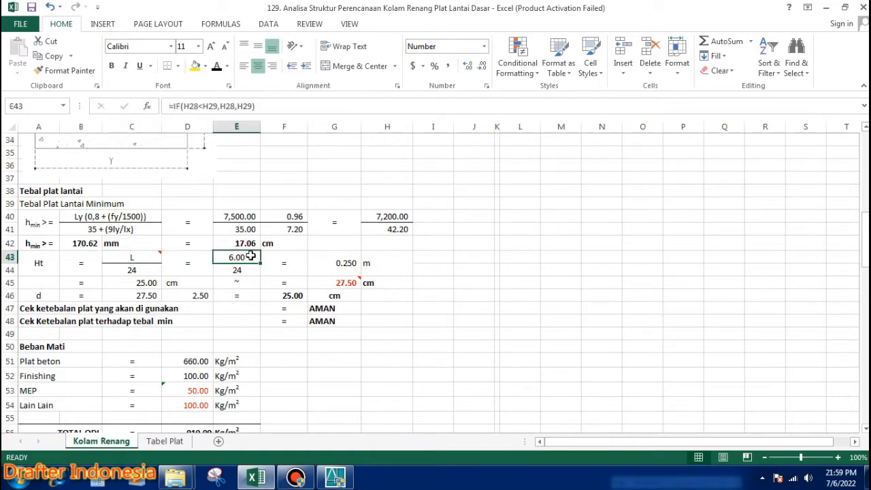
{"action": "double_click", "coordinate": [246, 257]}
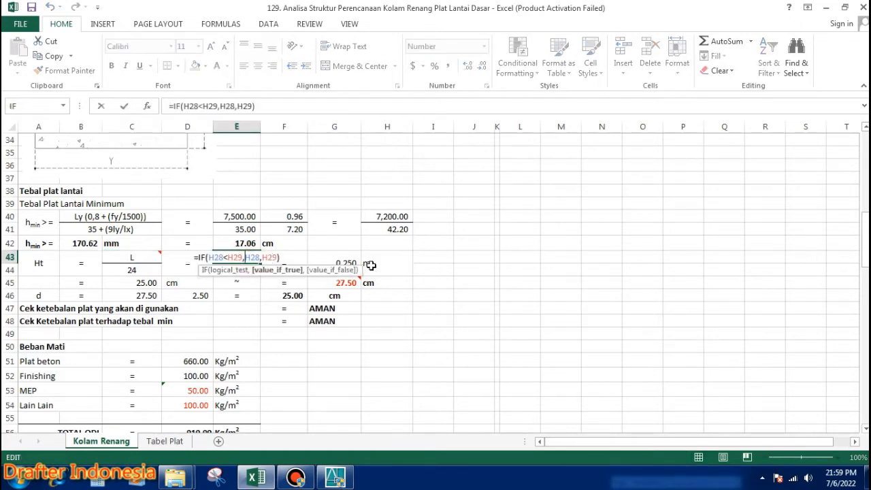
{"action": "scroll", "coordinate": [450, 271], "scroll_direction": "up", "scroll_amount": 4}
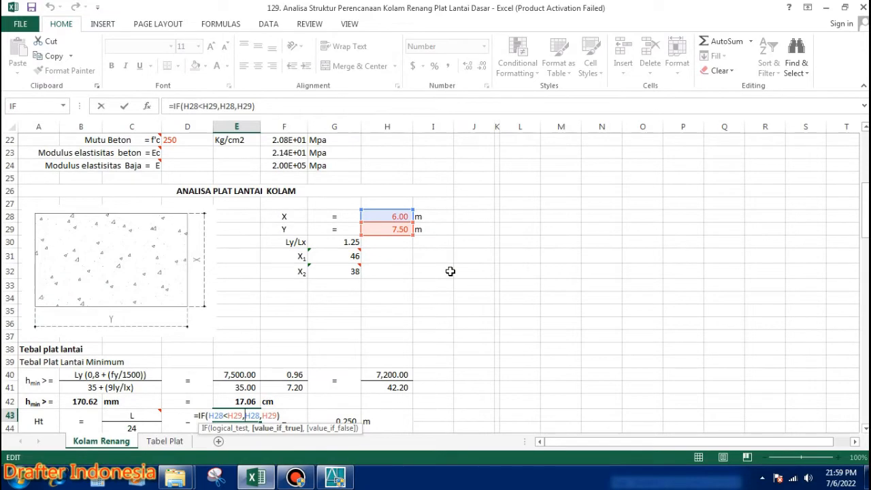
{"action": "scroll", "coordinate": [450, 272], "scroll_direction": "down", "scroll_amount": 3}
{"action": "key", "text": "Escape"}
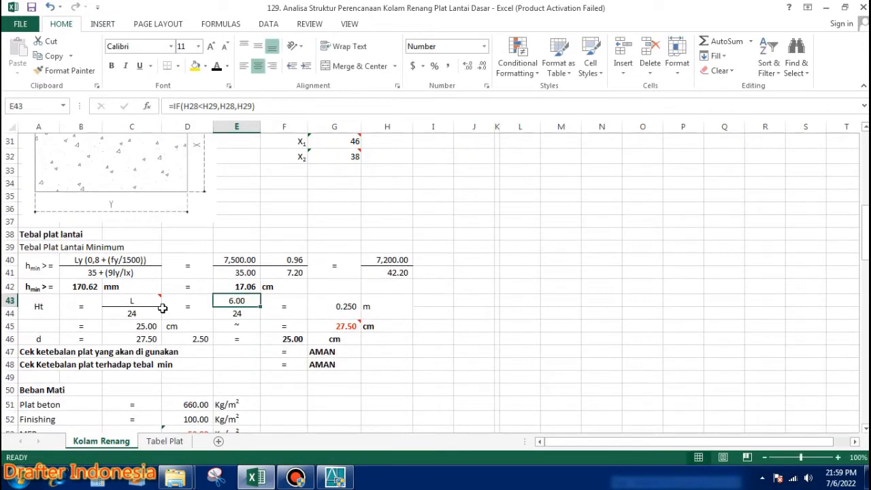
Step: Delete the comment attached to the L cell C43 in the Ht calculation
{"action": "mouse_move", "coordinate": [150, 299]}
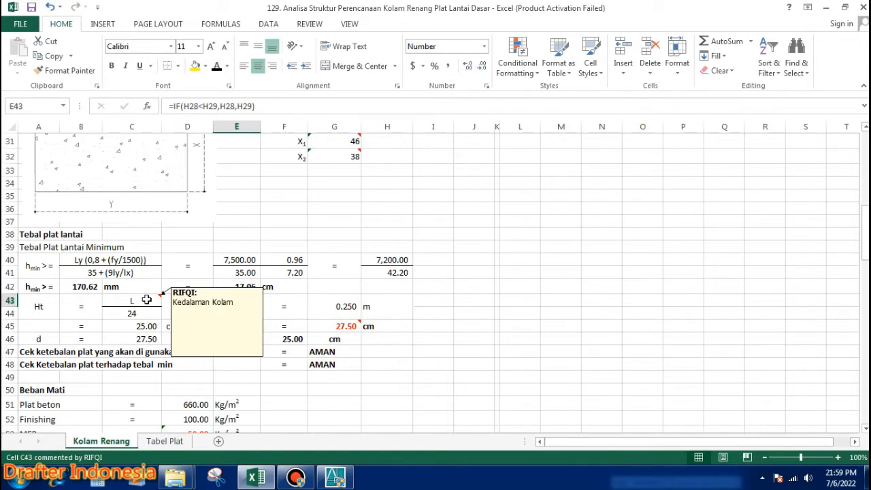
{"action": "left_click", "coordinate": [141, 301]}
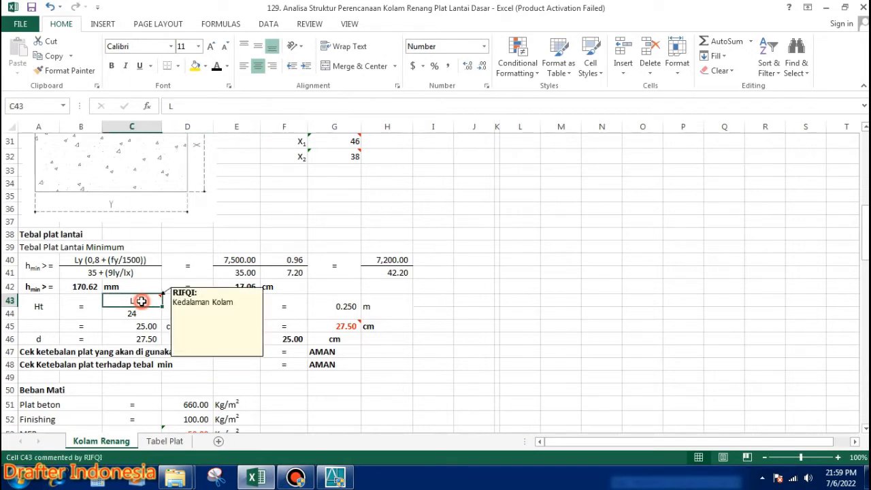
{"action": "right_click", "coordinate": [140, 300]}
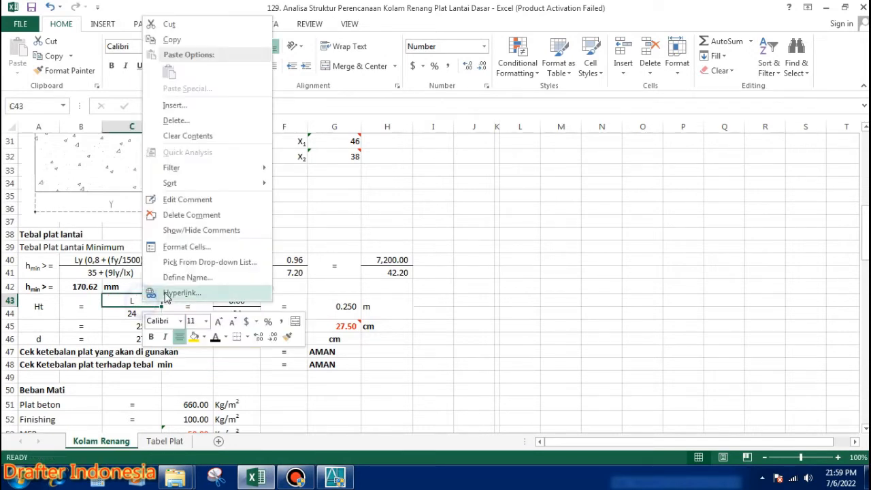
{"action": "left_click", "coordinate": [218, 215]}
{"action": "left_click", "coordinate": [515, 303]}
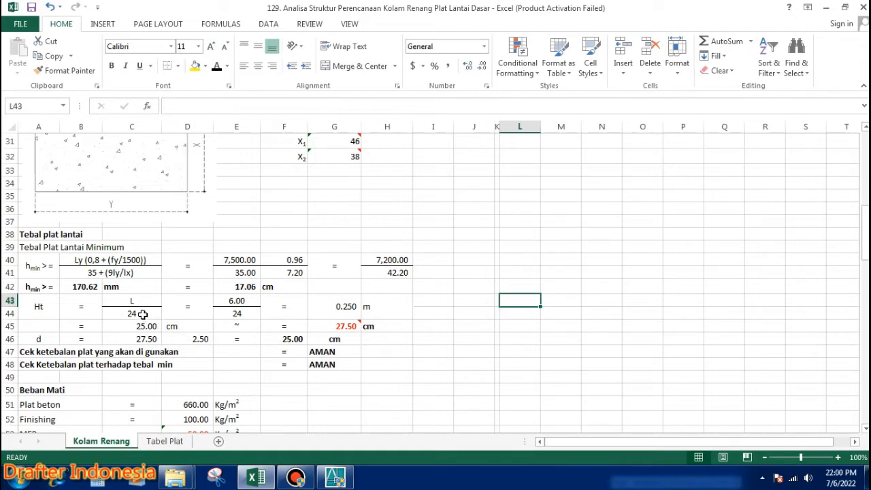
Step: Review the slab thickness section, the panel dimensions and the pool plan at the start of the sheet
{"action": "scroll", "coordinate": [142, 313], "scroll_direction": "up", "scroll_amount": 1}
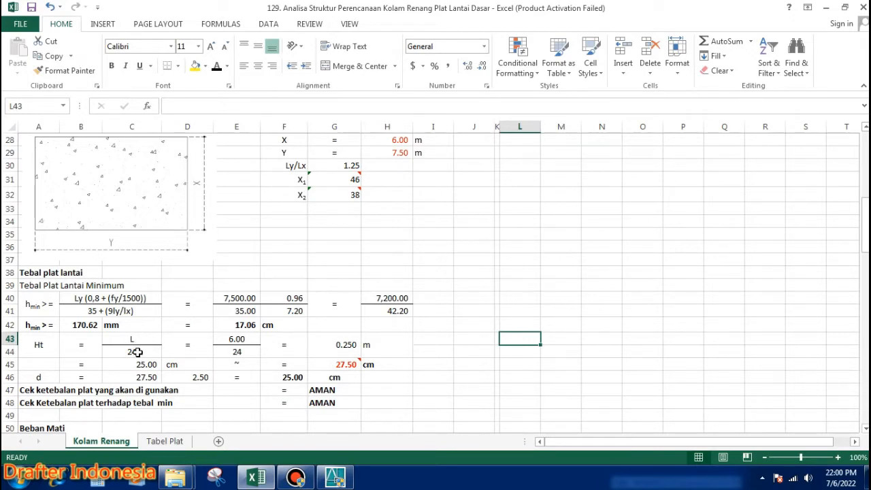
{"action": "scroll", "coordinate": [206, 329], "scroll_direction": "down", "scroll_amount": 1}
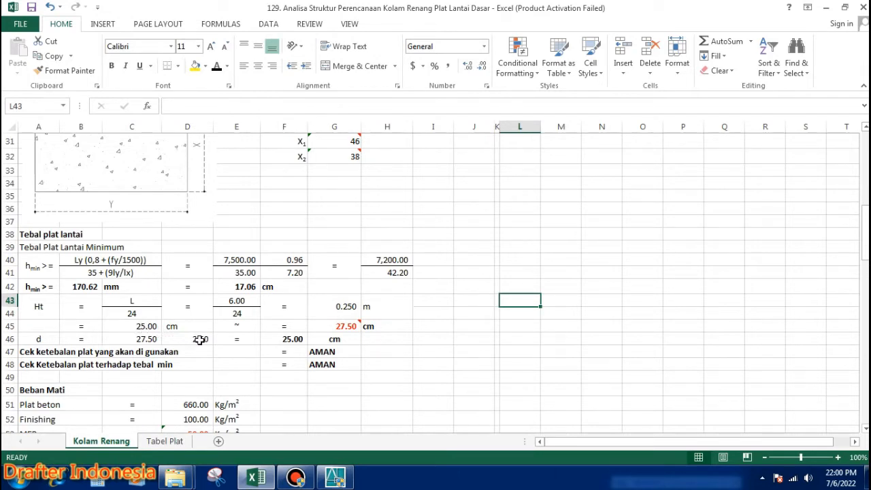
{"action": "scroll", "coordinate": [223, 331], "scroll_direction": "up", "scroll_amount": 3}
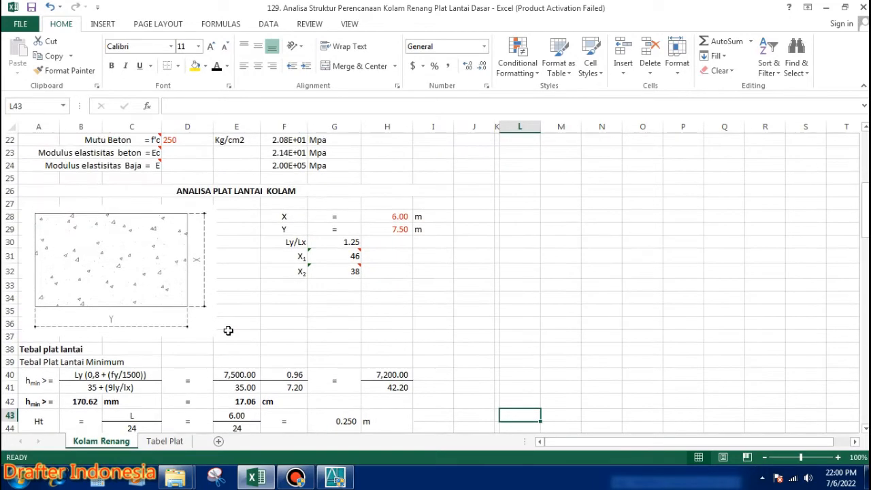
{"action": "scroll", "coordinate": [219, 289], "scroll_direction": "up", "scroll_amount": 7}
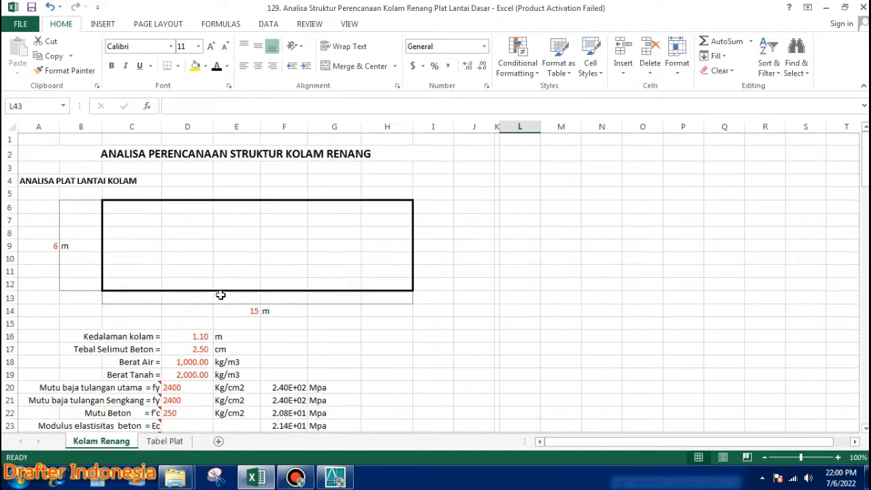
Step: Switch to AutoCAD and add a linear dimension from the rectangle's bottom-left corner to the red centre line
{"action": "left_click", "coordinate": [333, 477]}
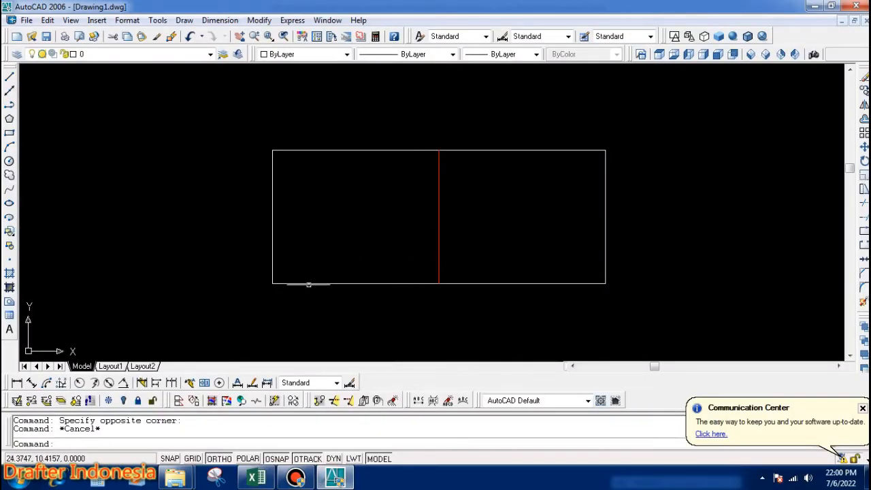
{"action": "type", "text": "dli"}
{"action": "key", "text": "Return"}
{"action": "left_click", "coordinate": [272, 283]}
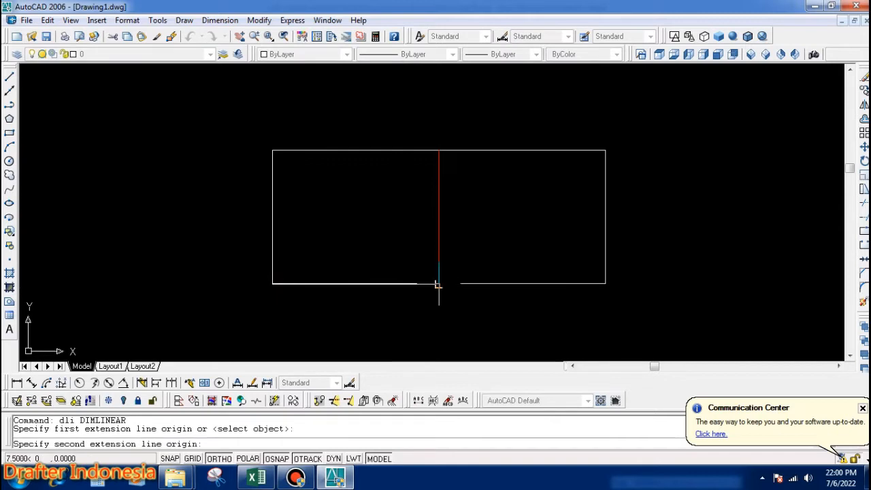
{"action": "left_click", "coordinate": [438, 283]}
{"action": "left_click", "coordinate": [432, 308]}
Step: Erase the dimension under the left half of the rectangle
{"action": "scroll", "coordinate": [363, 317], "scroll_direction": "up", "scroll_amount": 3}
{"action": "left_click", "coordinate": [409, 280]}
{"action": "left_click", "coordinate": [395, 314]}
{"action": "type", "text": "e"}
{"action": "key", "text": "Return"}
{"action": "scroll", "coordinate": [395, 315], "scroll_direction": "down", "scroll_amount": 2}
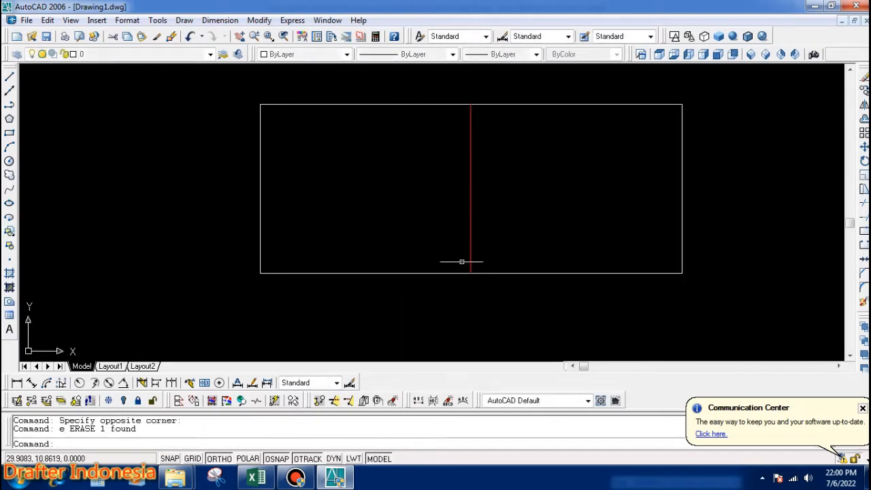
{"action": "left_click", "coordinate": [481, 261]}
{"action": "left_click", "coordinate": [439, 244]}
{"action": "key", "text": "Escape"}
{"action": "key", "text": "Escape"}
{"action": "type", "text": "o"}
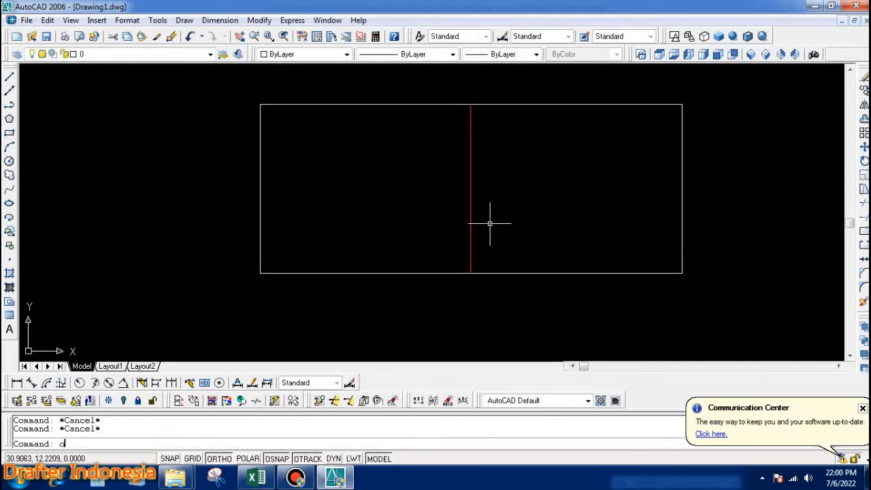
{"action": "key", "text": "Return"}
{"action": "key", "text": "Escape"}
{"action": "key", "text": "Escape"}
Step: Erase the red vertical centre line from the rectangle
{"action": "left_click", "coordinate": [490, 203]}
{"action": "left_click", "coordinate": [444, 211]}
{"action": "type", "text": "e"}
{"action": "key", "text": "Return"}
{"action": "left_click", "coordinate": [291, 204]}
{"action": "left_click", "coordinate": [225, 221]}
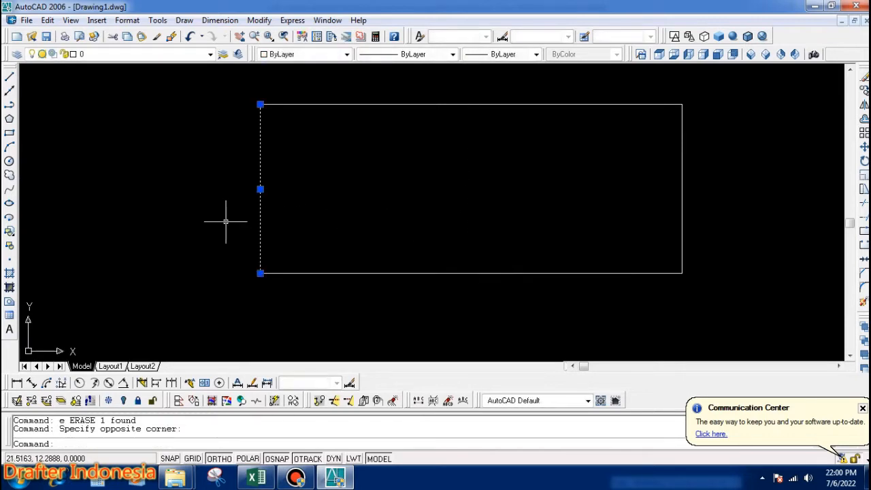
{"action": "key", "text": "Escape"}
{"action": "key", "text": "Escape"}
Step: Offset the rectangle's left edge 5 units inward, and offset the resulting line another 5 units to the right
{"action": "type", "text": "o"}
{"action": "key", "text": "Return"}
{"action": "type", "text": "5"}
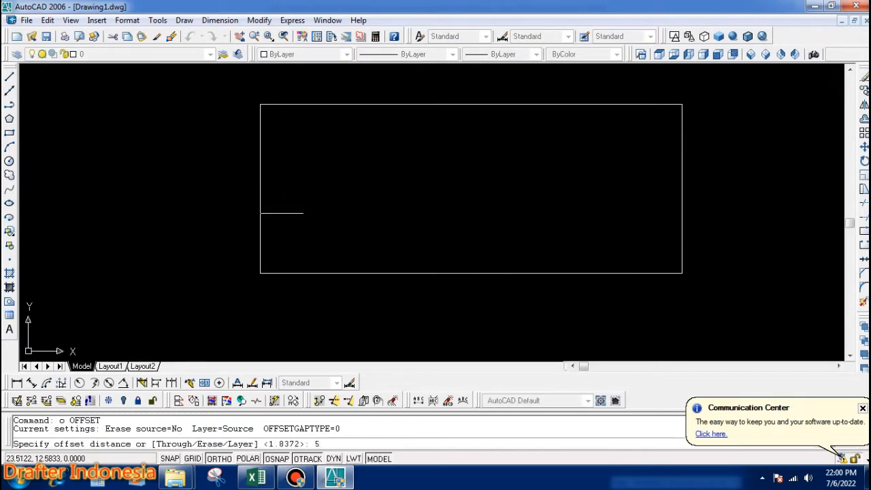
{"action": "key", "text": "Return"}
{"action": "left_click", "coordinate": [260, 206]}
{"action": "left_click", "coordinate": [299, 205]}
{"action": "left_click", "coordinate": [401, 191]}
{"action": "left_click", "coordinate": [476, 194]}
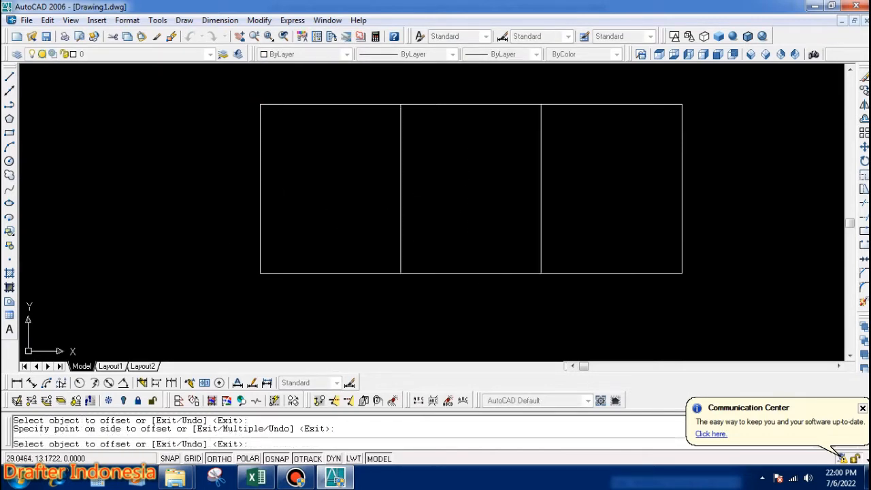
{"action": "key", "text": "Return"}
Step: Change the colour of the two vertical dividing lines to red
{"action": "left_click", "coordinate": [582, 186]}
{"action": "left_click", "coordinate": [349, 224]}
{"action": "left_click", "coordinate": [306, 54]}
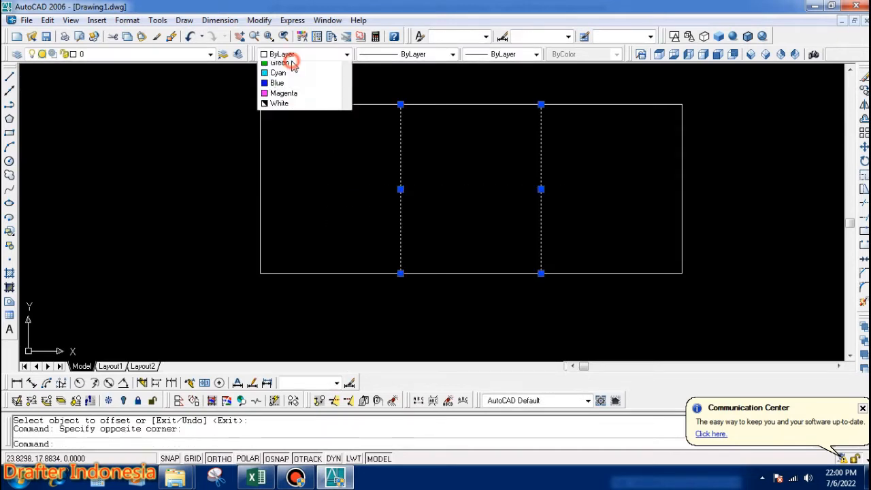
{"action": "left_click", "coordinate": [282, 87]}
{"action": "key", "text": "Escape"}
{"action": "key", "text": "Escape"}
Step: Add a linear dimension below the rectangle for the width of the left panel
{"action": "type", "text": "dli"}
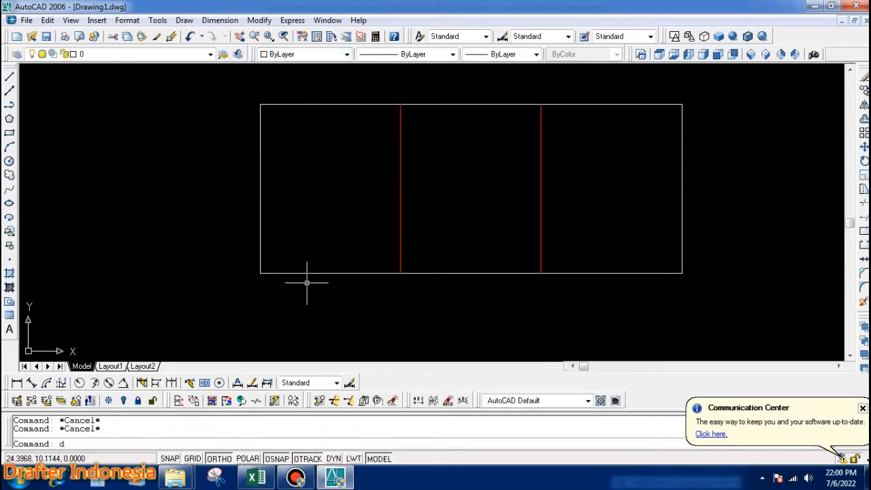
{"action": "key", "text": "Return"}
{"action": "left_click", "coordinate": [260, 273]}
{"action": "left_click", "coordinate": [400, 273]}
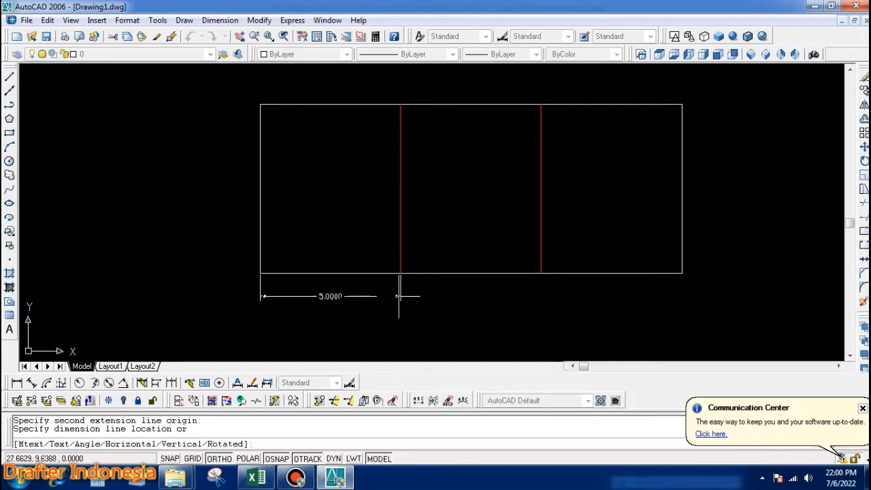
{"action": "left_click", "coordinate": [399, 297]}
Step: Add a linear dimension beside the rectangle for the full height of its left edge
{"action": "key", "text": "Return"}
{"action": "left_click", "coordinate": [260, 273]}
{"action": "left_click", "coordinate": [260, 104]}
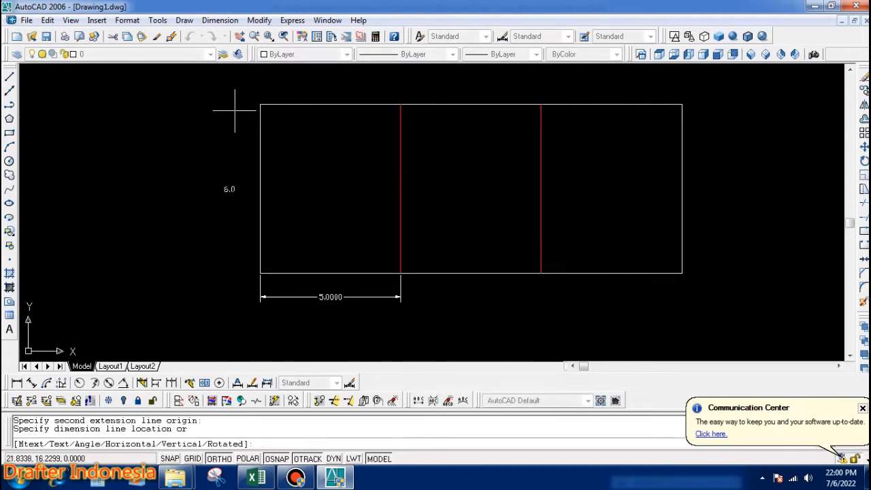
{"action": "left_click", "coordinate": [232, 112]}
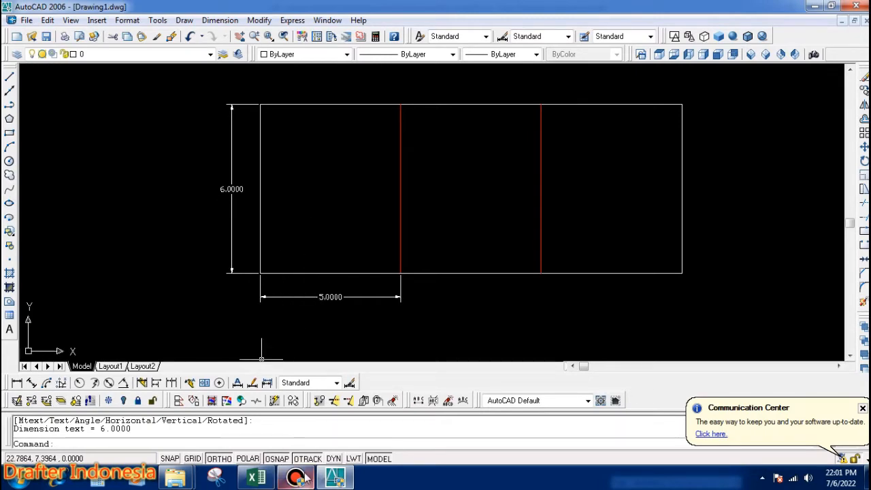
Step: Switch to the Excel workbook, set the slab panel's X to 5 m and Y to 6 m, and review the thickness calculation
{"action": "left_click", "coordinate": [253, 480]}
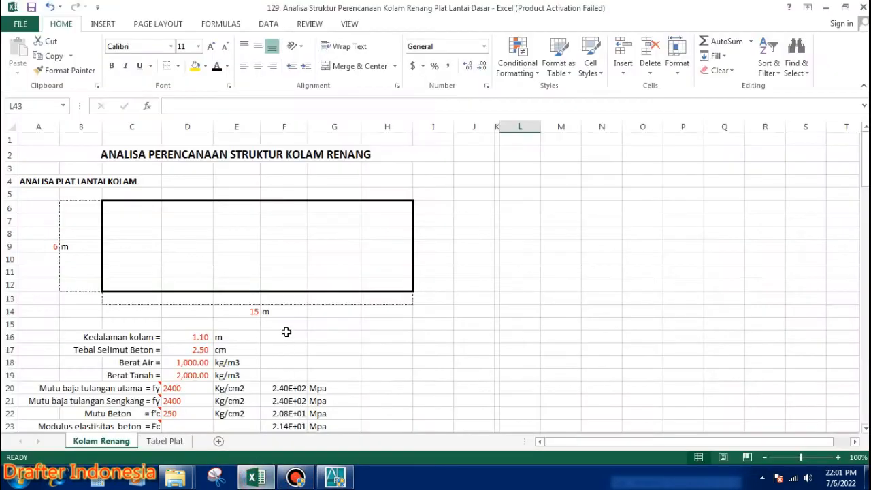
{"action": "scroll", "coordinate": [293, 333], "scroll_direction": "down", "scroll_amount": 3}
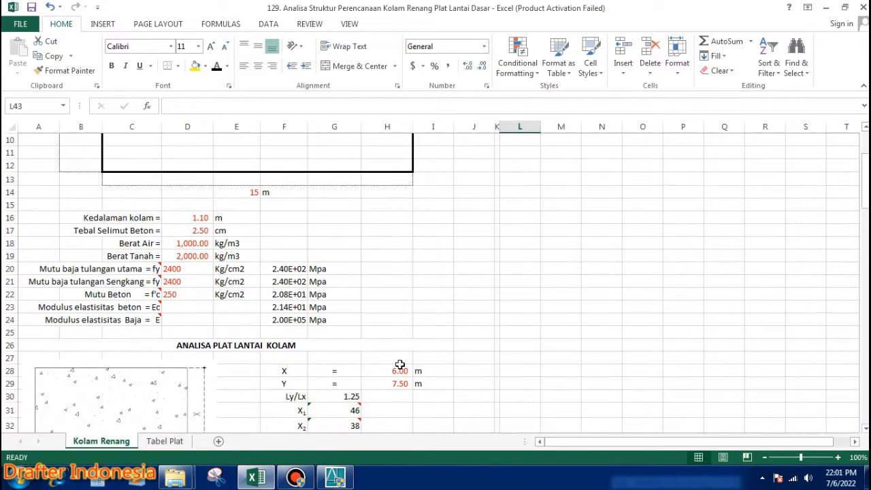
{"action": "left_click", "coordinate": [399, 370]}
{"action": "type", "text": "5"}
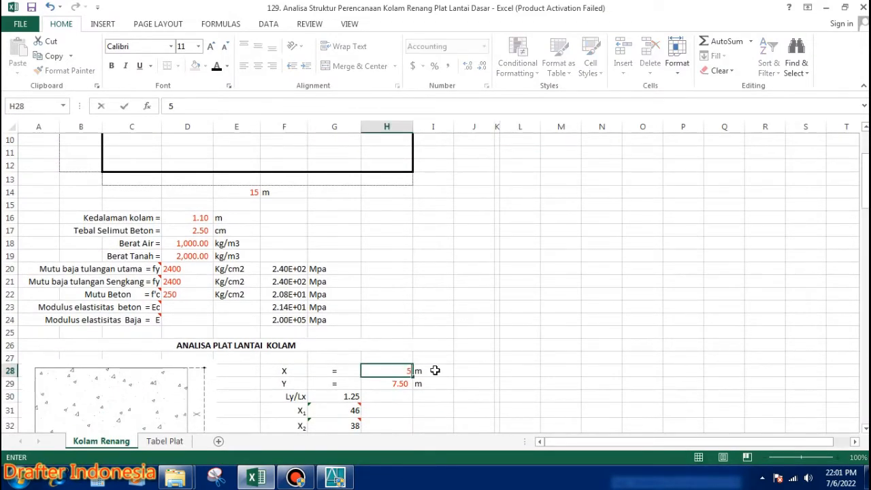
{"action": "key", "text": "Return"}
{"action": "type", "text": "6"}
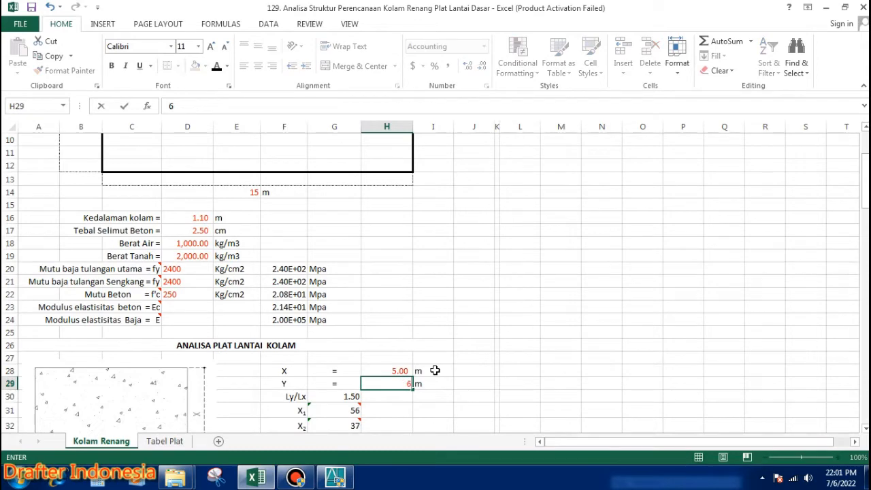
{"action": "key", "text": "Return"}
{"action": "scroll", "coordinate": [443, 353], "scroll_direction": "down", "scroll_amount": 2}
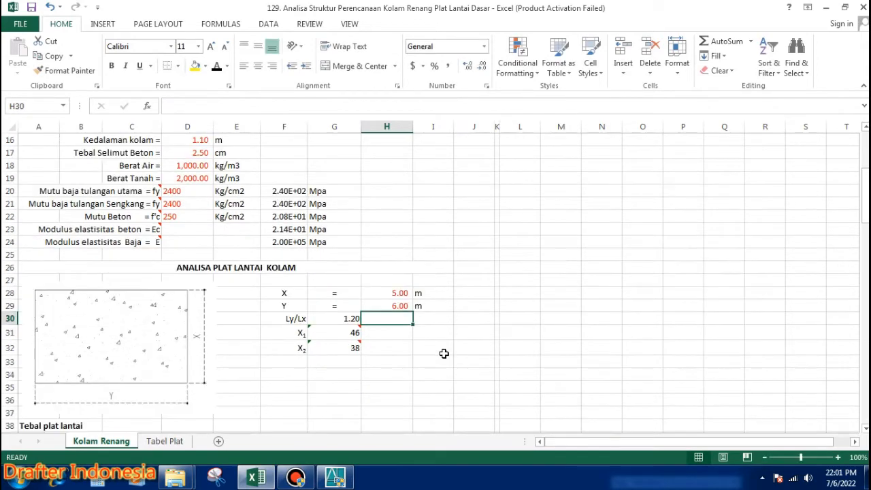
{"action": "scroll", "coordinate": [443, 340], "scroll_direction": "down", "scroll_amount": 2}
{"action": "scroll", "coordinate": [453, 293], "scroll_direction": "down", "scroll_amount": 1}
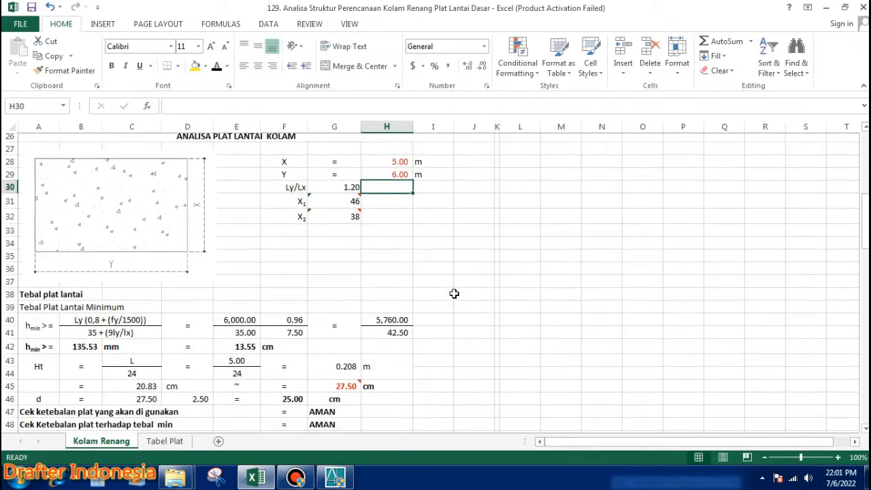
{"action": "scroll", "coordinate": [453, 293], "scroll_direction": "down", "scroll_amount": 1}
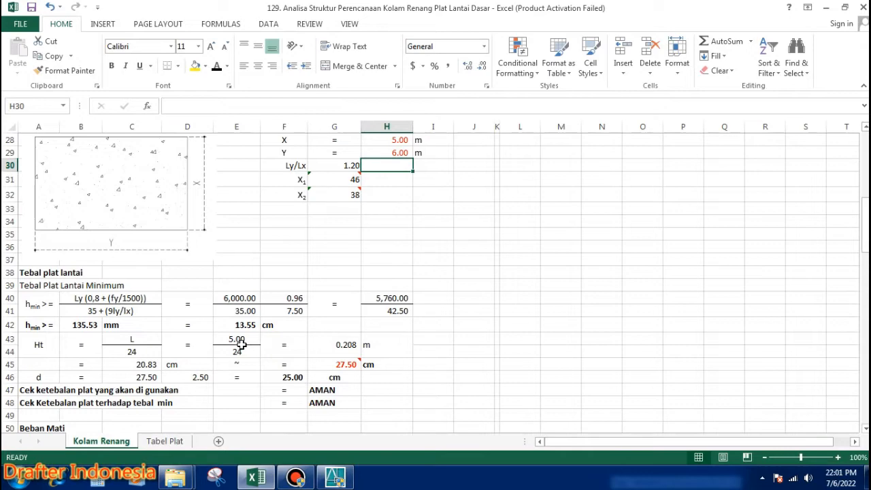
{"action": "scroll", "coordinate": [328, 306], "scroll_direction": "up", "scroll_amount": 3}
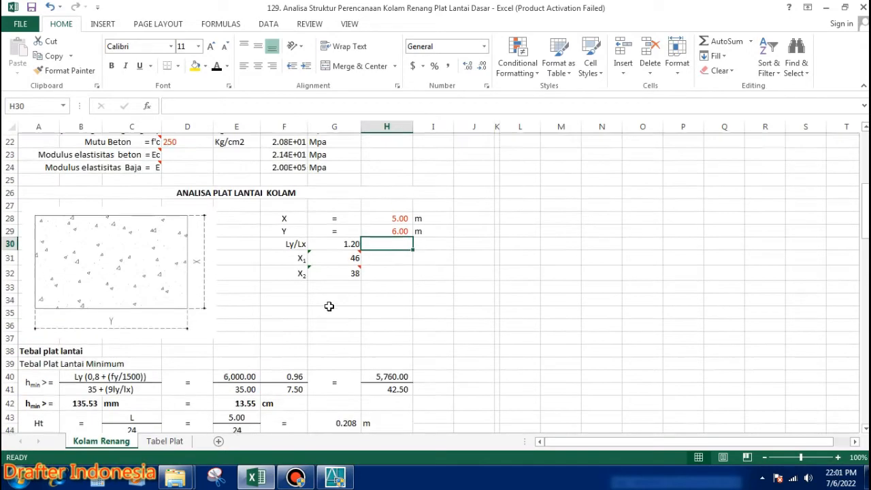
Step: Switch to AutoCAD and draw a horizontal line between the midpoints of the rectangle's left and right edges
{"action": "left_click", "coordinate": [335, 477]}
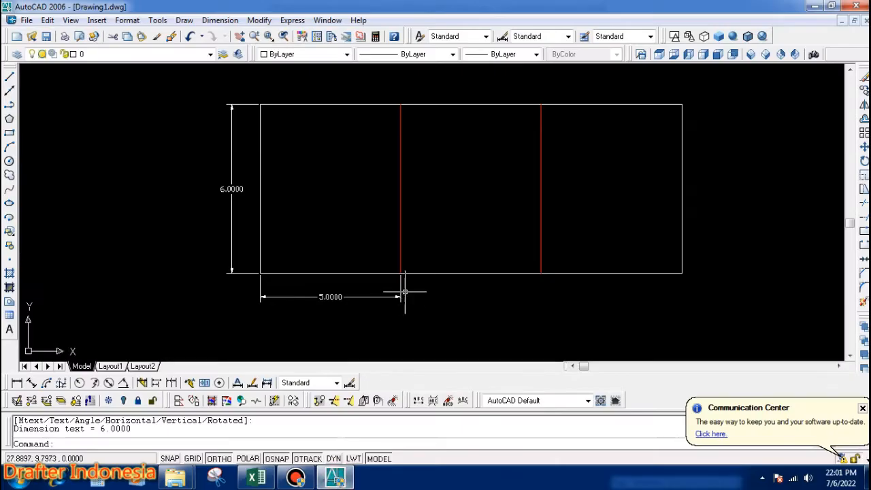
{"action": "type", "text": "l"}
{"action": "key", "text": "Return"}
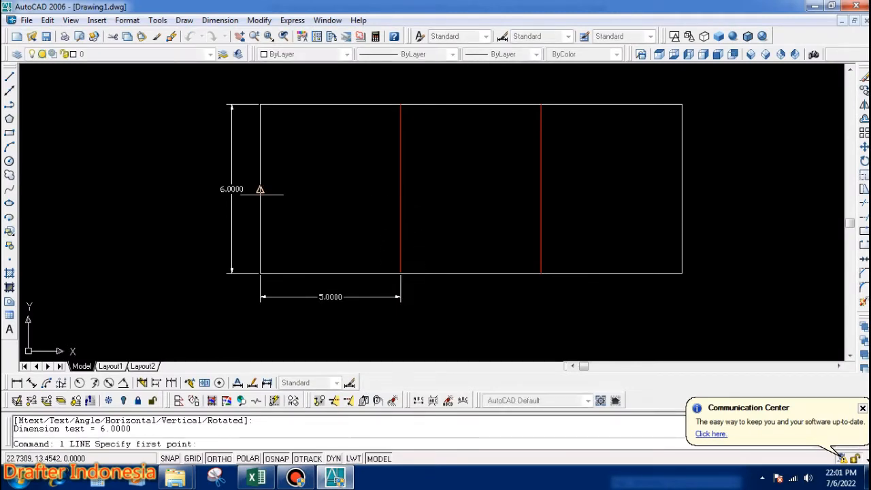
{"action": "left_click", "coordinate": [272, 189]}
{"action": "left_click", "coordinate": [682, 190]}
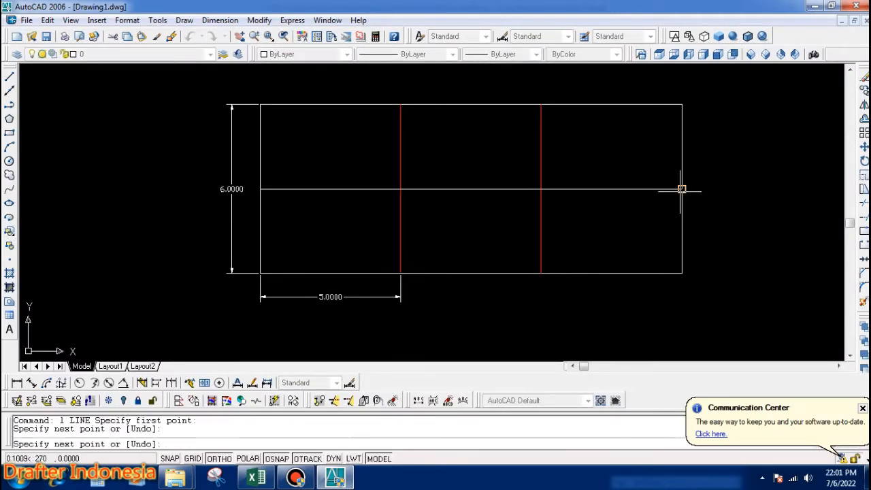
{"action": "key", "text": "Return"}
Step: Move the vertical dimension's upper extension origin to the left end of the horizontal centre line, so it spans the lower half
{"action": "left_click", "coordinate": [253, 233]}
{"action": "left_click", "coordinate": [218, 226]}
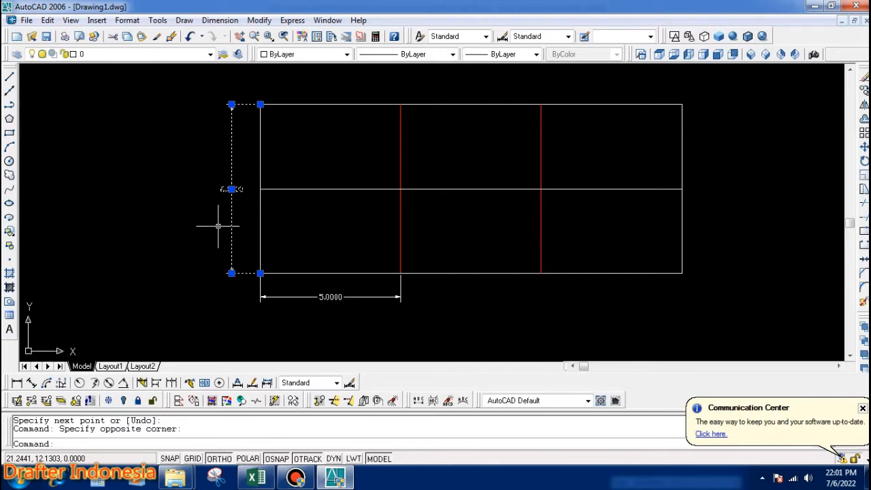
{"action": "left_click", "coordinate": [259, 104]}
{"action": "left_click", "coordinate": [260, 189]}
{"action": "key", "text": "Escape"}
{"action": "key", "text": "Escape"}
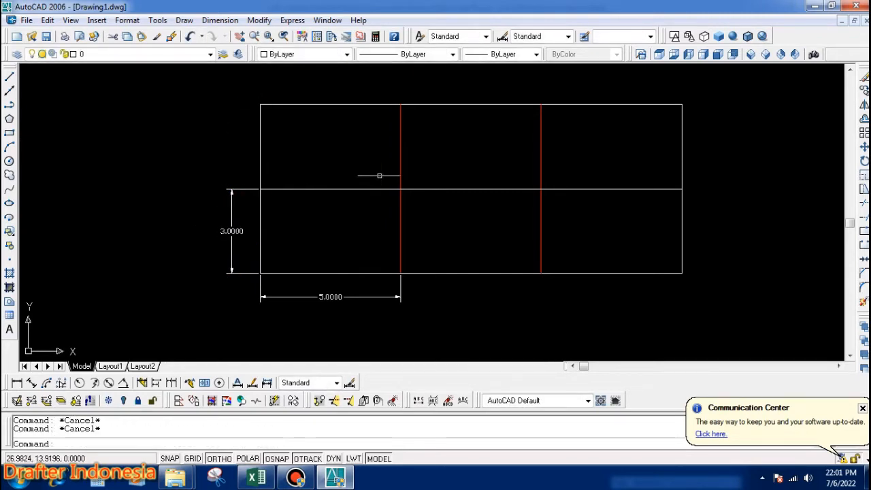
Step: Match the horizontal centre line's properties to the red vertical dividing line
{"action": "type", "text": "ma"}
{"action": "key", "text": "Return"}
{"action": "left_click", "coordinate": [400, 164]}
{"action": "left_click", "coordinate": [394, 173]}
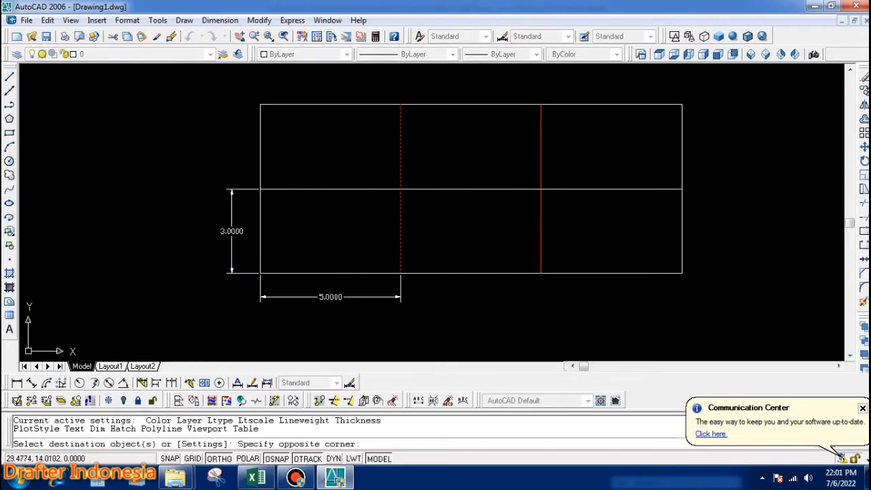
{"action": "left_click", "coordinate": [370, 212]}
{"action": "key", "text": "Return"}
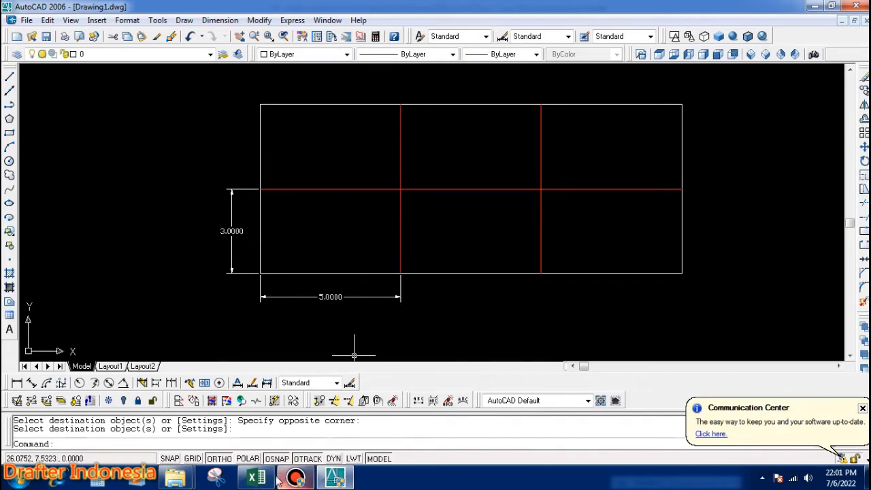
Step: Switch to the Excel workbook and set the slab panel's X to 3 m and Y to 5 m
{"action": "left_click", "coordinate": [256, 477]}
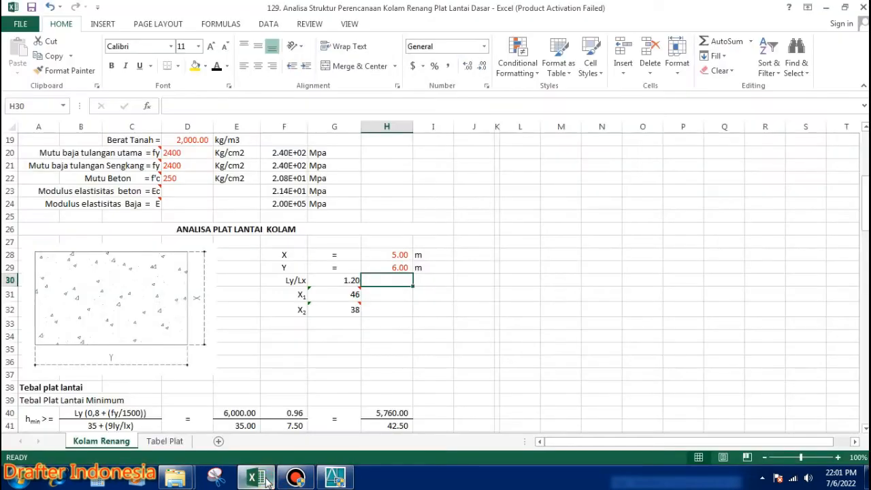
{"action": "left_click", "coordinate": [399, 255]}
{"action": "type", "text": "3"}
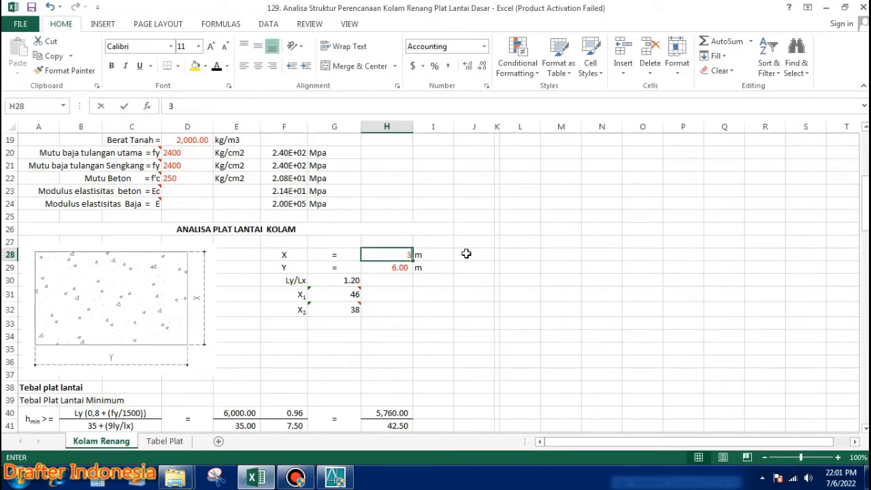
{"action": "key", "text": "ctrl+Return"}
{"action": "key", "text": "Return"}
{"action": "type", "text": "5"}
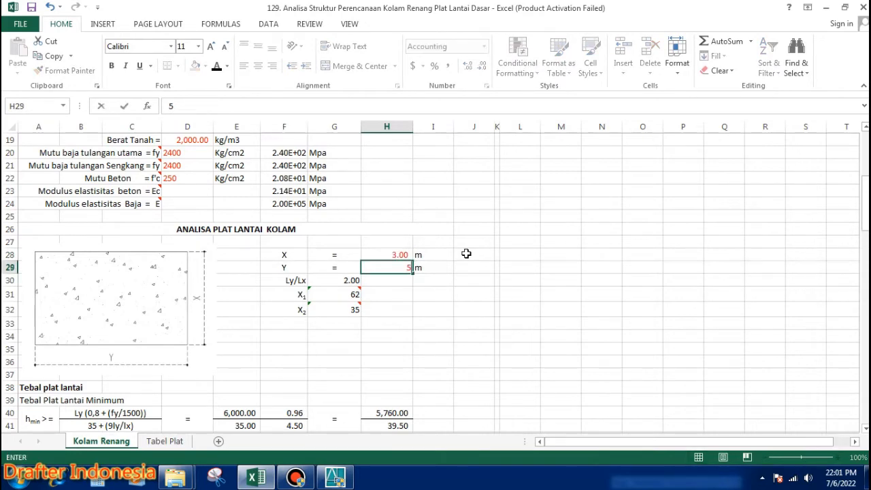
{"action": "key", "text": "Return"}
Step: Dismiss the Windows activation notice and set the floor slab thickness in G45 to 15 cm
{"action": "scroll", "coordinate": [433, 299], "scroll_direction": "down", "scroll_amount": 3}
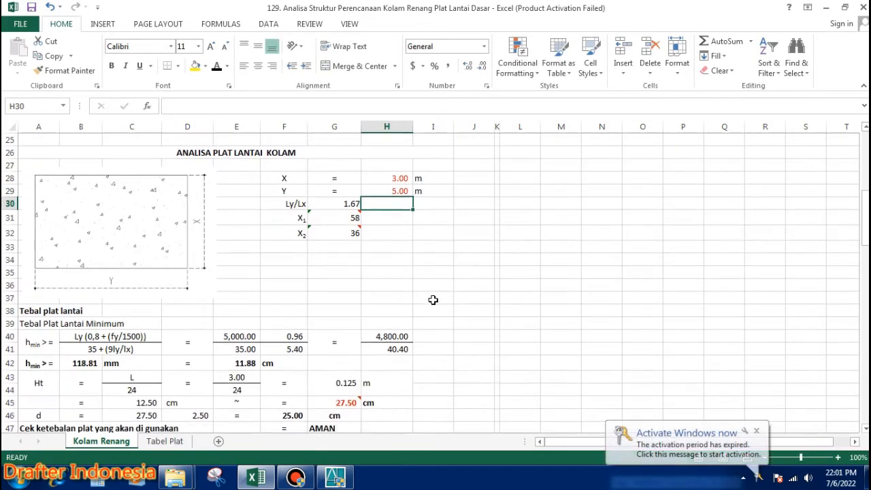
{"action": "scroll", "coordinate": [433, 299], "scroll_direction": "down", "scroll_amount": 1}
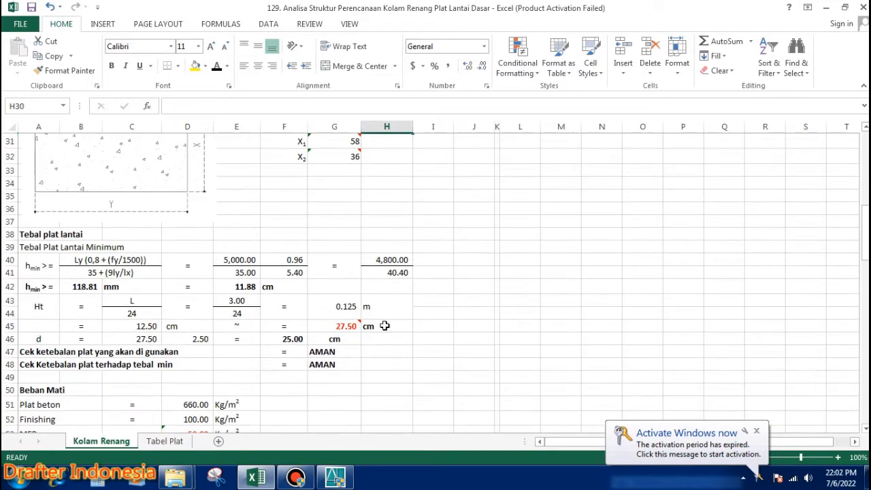
{"action": "left_click", "coordinate": [753, 431]}
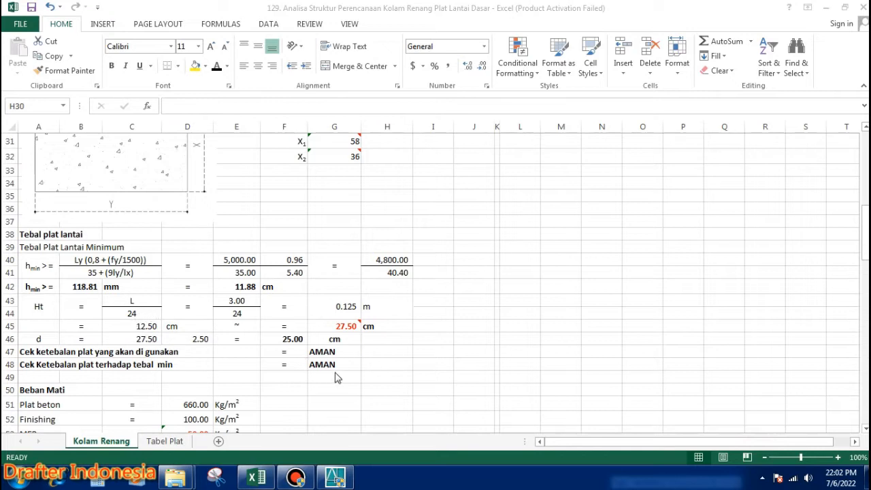
{"action": "left_click", "coordinate": [343, 328]}
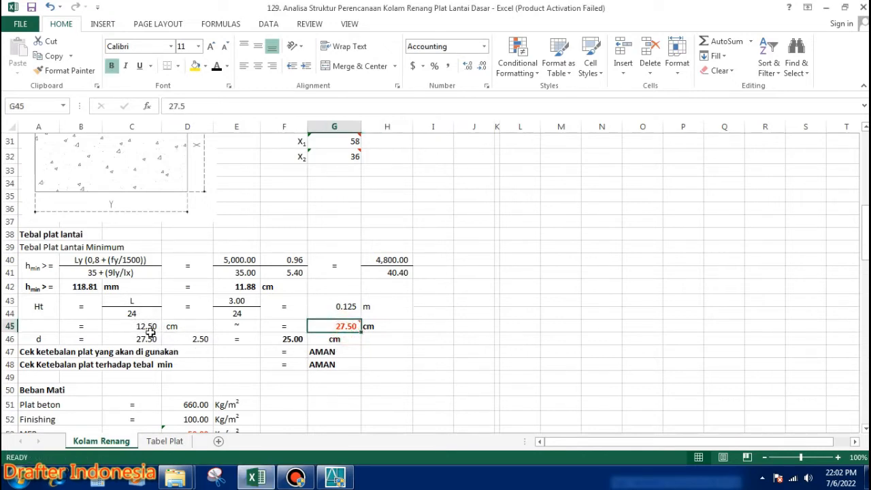
{"action": "type", "text": "15"}
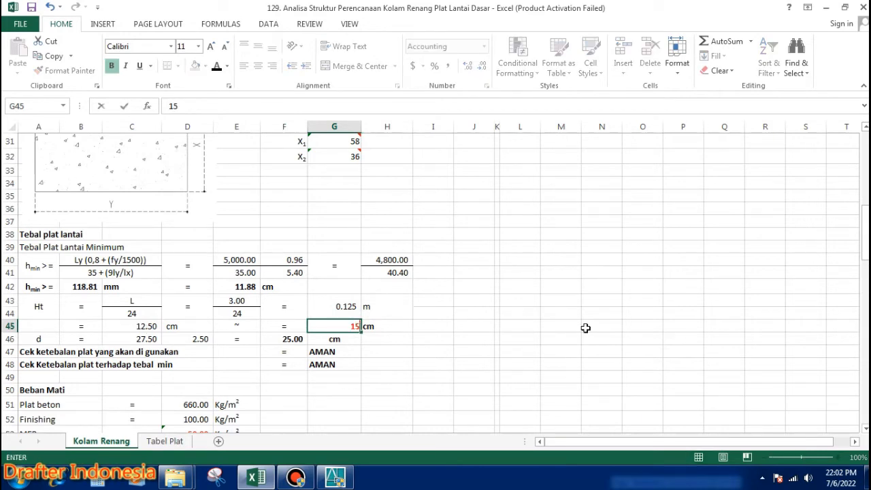
{"action": "key", "text": "Return"}
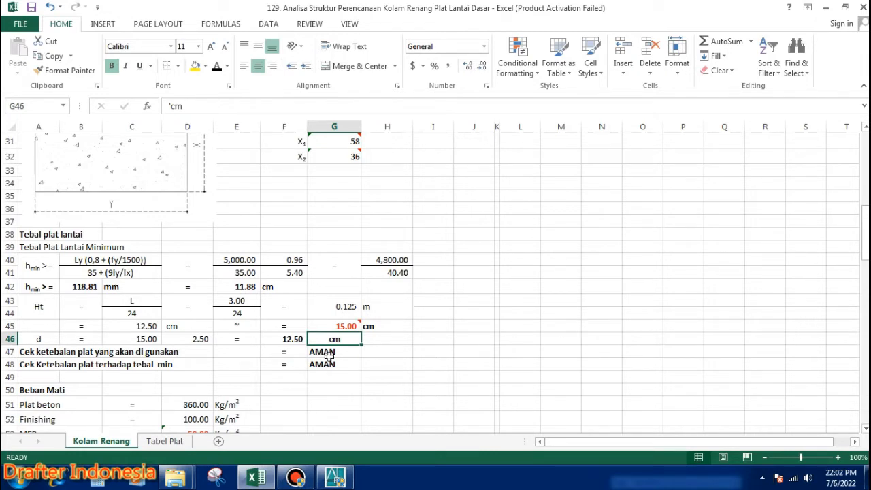
Step: Read the comment on the slab thickness cell, review the panel's X and Y values, and view the panel plan in AutoCAD
{"action": "mouse_move", "coordinate": [356, 324]}
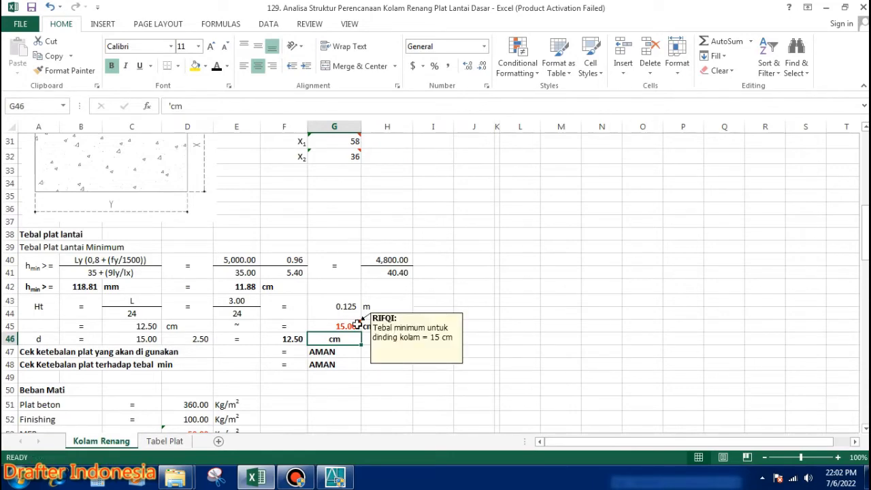
{"action": "scroll", "coordinate": [359, 328], "scroll_direction": "up", "scroll_amount": 2}
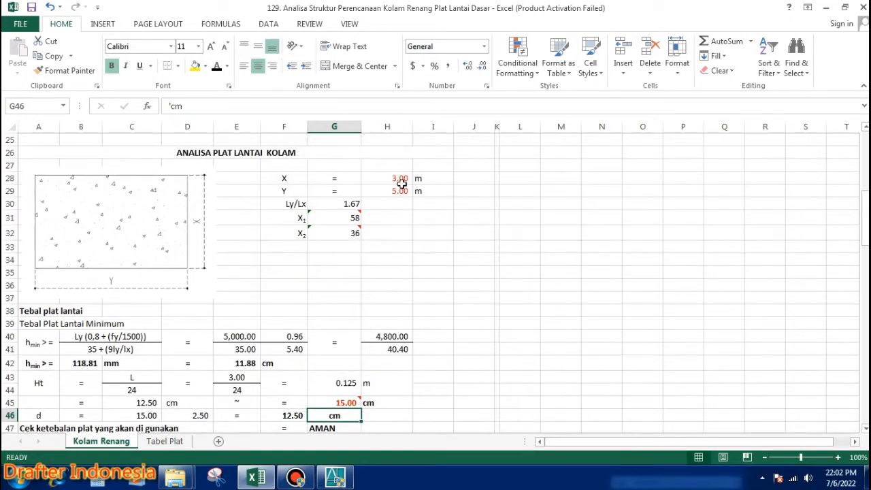
{"action": "left_click", "coordinate": [333, 478]}
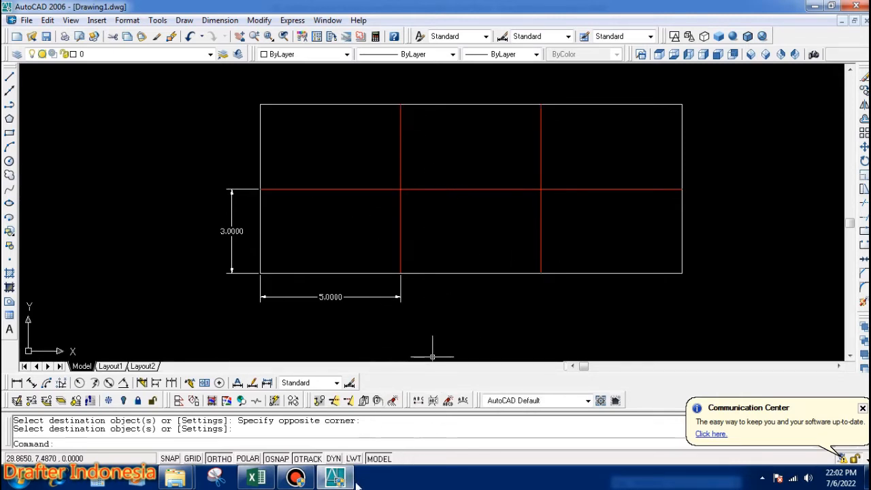
Step: Return to Excel and inspect the IF formulas of the two slab thickness checks in G47 and G48
{"action": "left_click", "coordinate": [256, 478]}
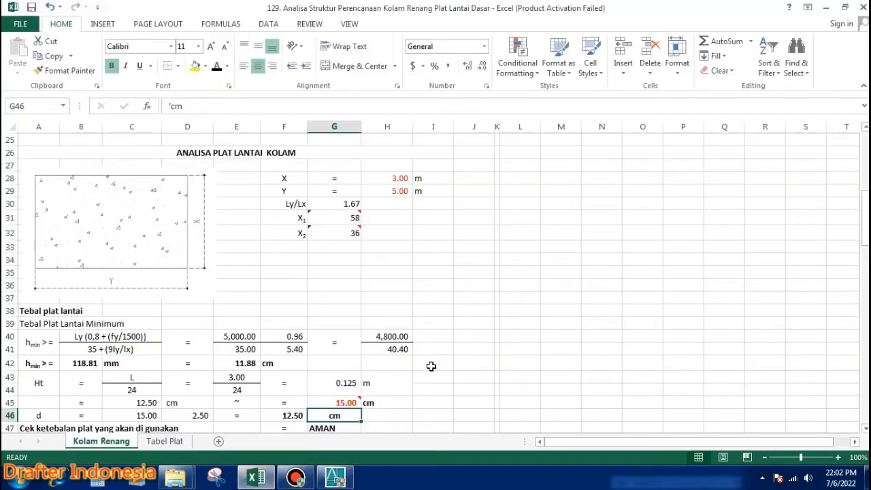
{"action": "scroll", "coordinate": [431, 366], "scroll_direction": "down", "scroll_amount": 2}
{"action": "scroll", "coordinate": [360, 327], "scroll_direction": "down", "scroll_amount": 1}
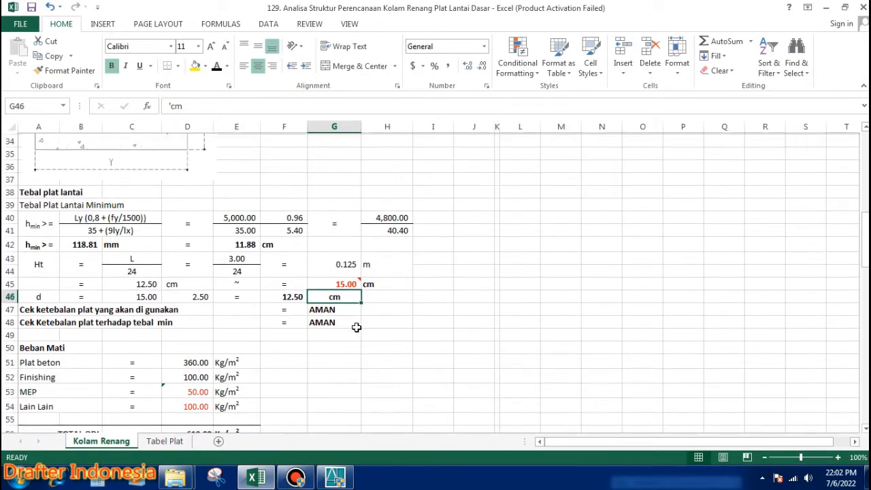
{"action": "double_click", "coordinate": [339, 308]}
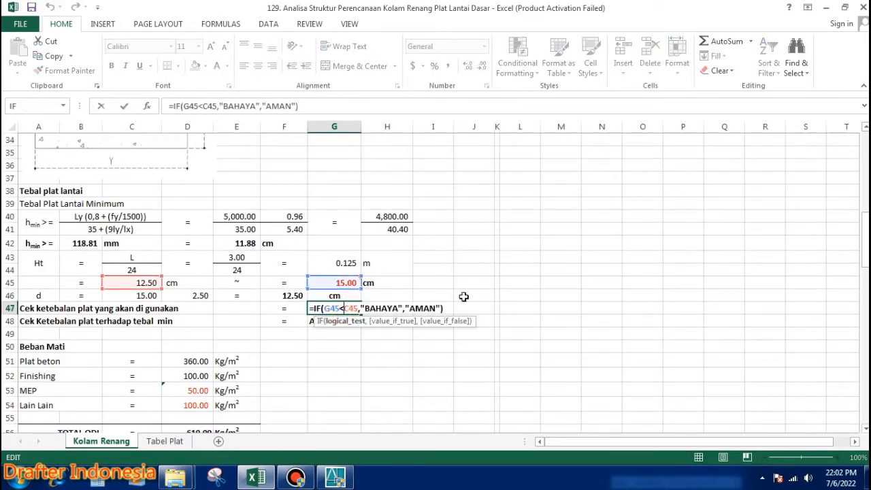
{"action": "key", "text": "Return"}
{"action": "key", "text": "F2"}
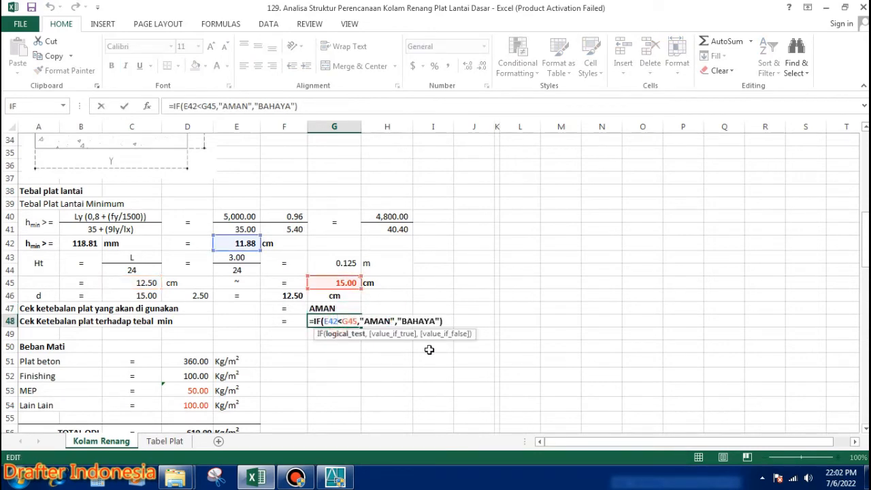
Step: Inspect the dead load formulas for the concrete slab in D51, the finishing in D52 and the MEP in D53
{"action": "key", "text": "ctrl+Return"}
{"action": "scroll", "coordinate": [525, 330], "scroll_direction": "down", "scroll_amount": 1}
{"action": "scroll", "coordinate": [525, 329], "scroll_direction": "down", "scroll_amount": 1}
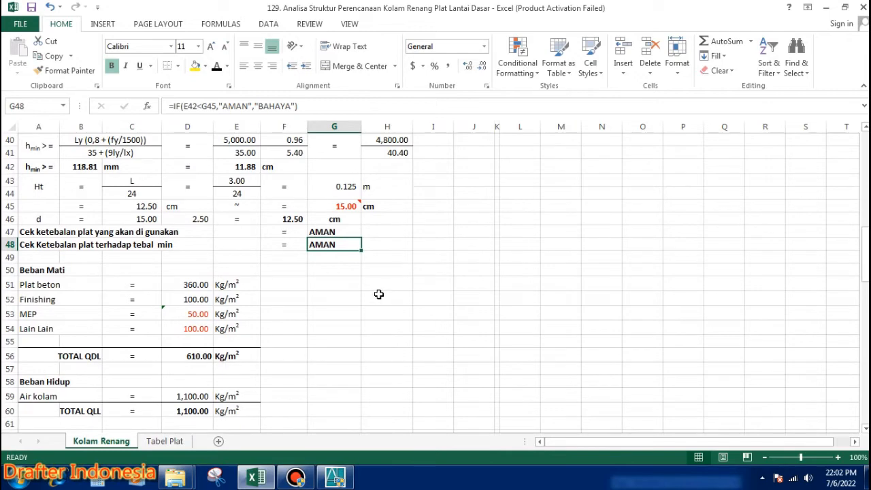
{"action": "scroll", "coordinate": [294, 298], "scroll_direction": "down", "scroll_amount": 1}
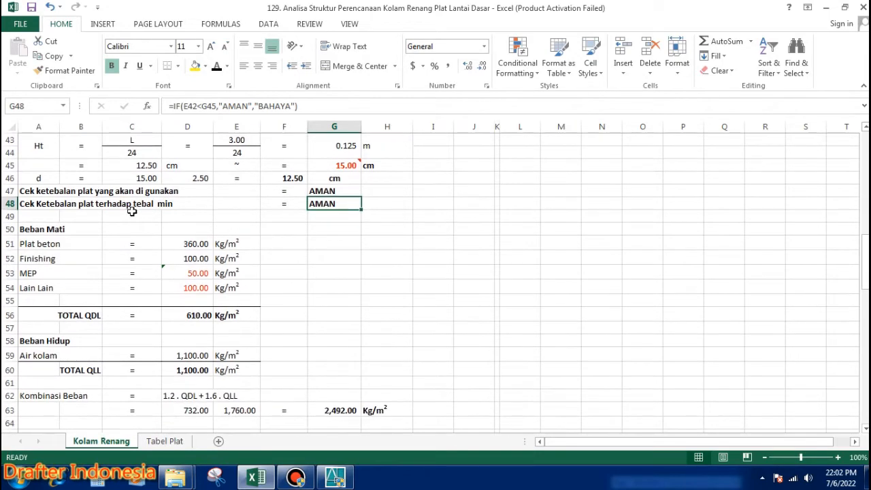
{"action": "double_click", "coordinate": [193, 243]}
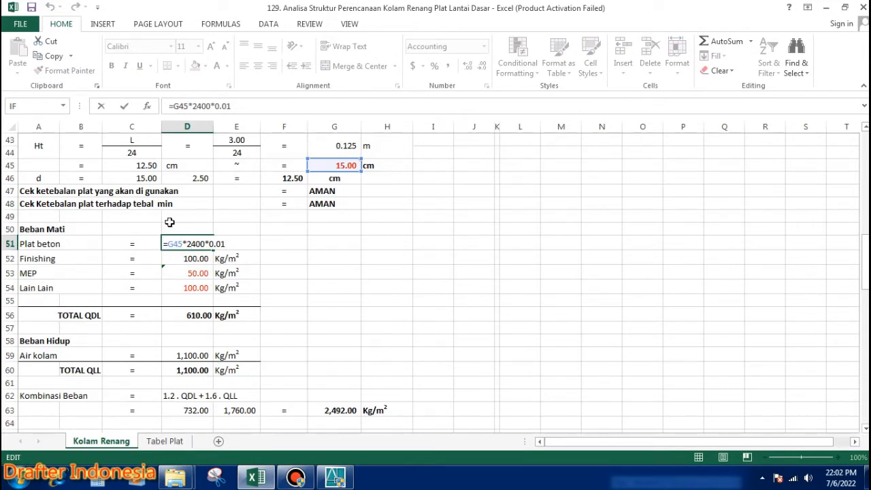
{"action": "left_click", "coordinate": [194, 259]}
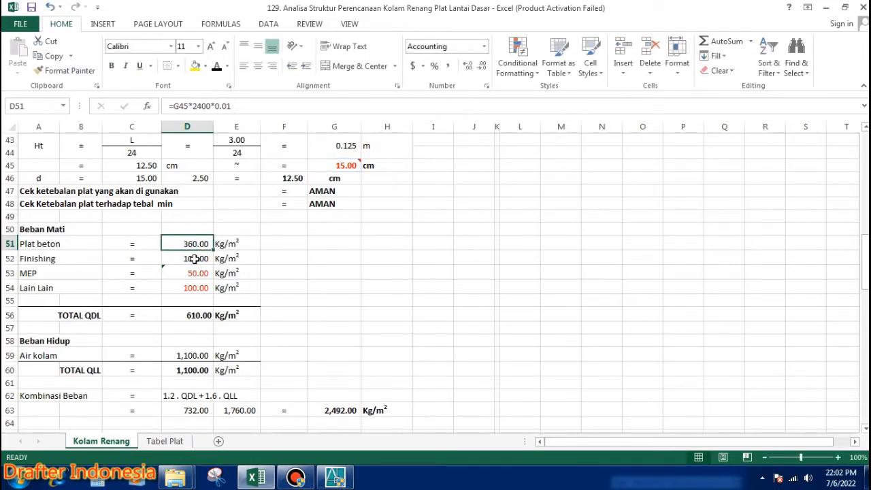
{"action": "double_click", "coordinate": [194, 258]}
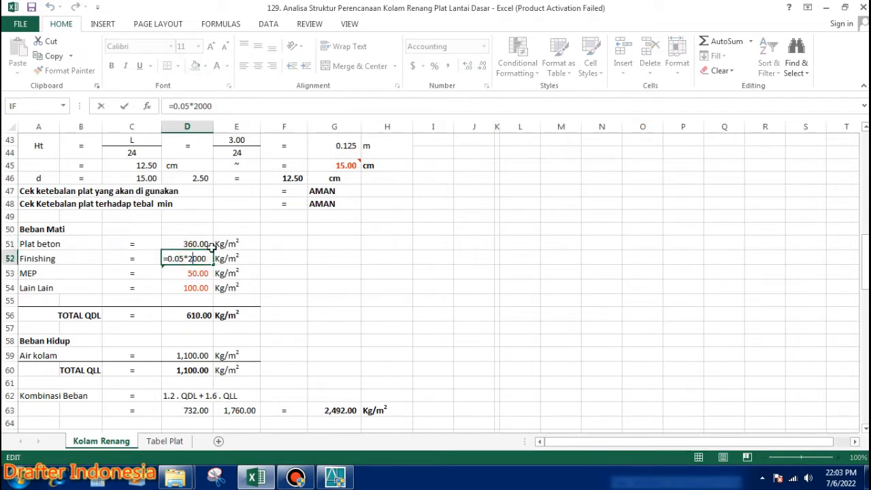
{"action": "key", "text": "Escape"}
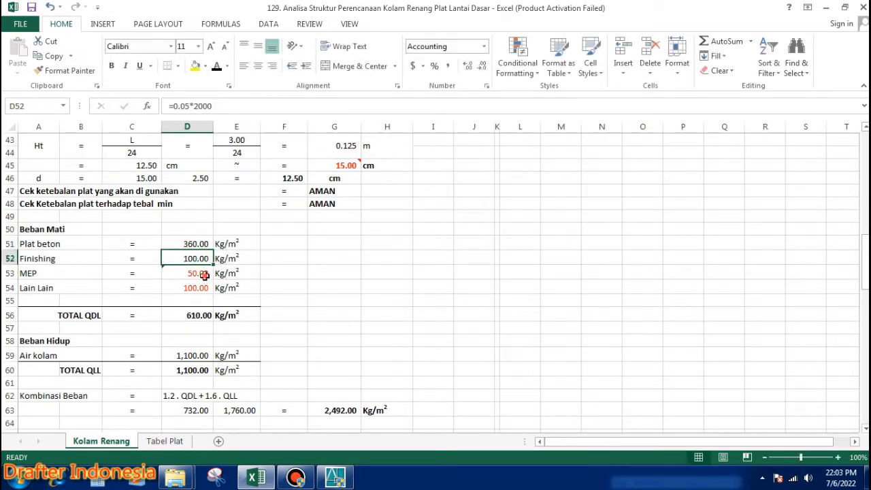
{"action": "double_click", "coordinate": [204, 274]}
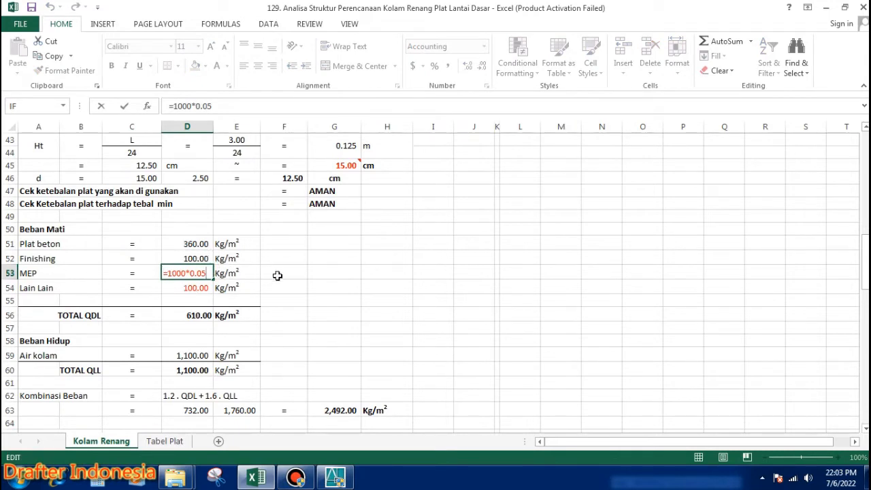
{"action": "key", "text": "Escape"}
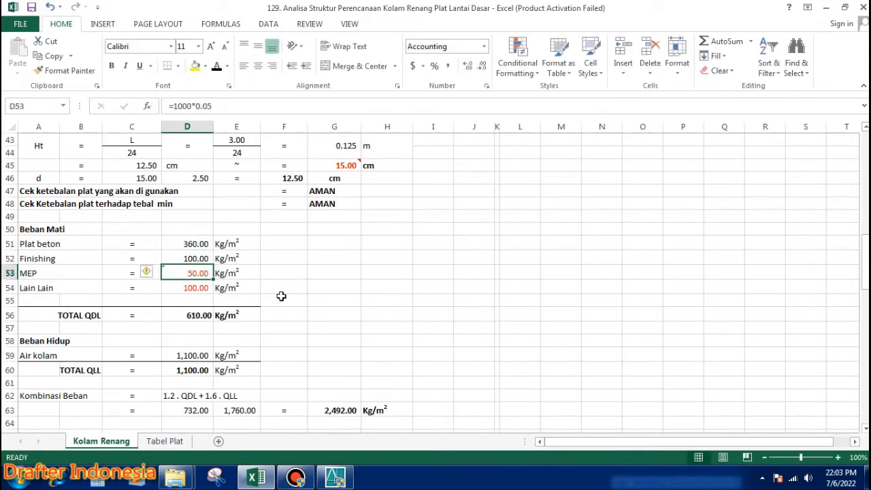
Step: Try a Lain Lain dead load of 0 in D54, and restore it to 100
{"action": "double_click", "coordinate": [193, 290]}
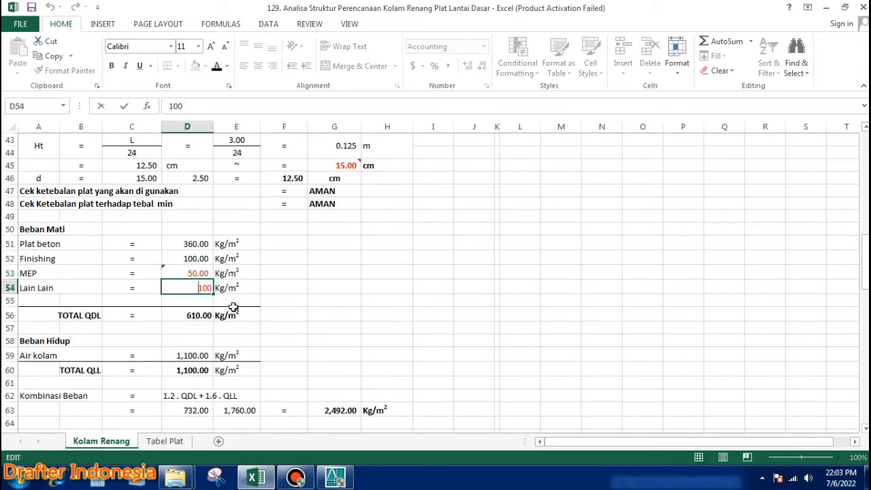
{"action": "key", "text": "Escape"}
{"action": "type", "text": "0"}
{"action": "key", "text": "Return"}
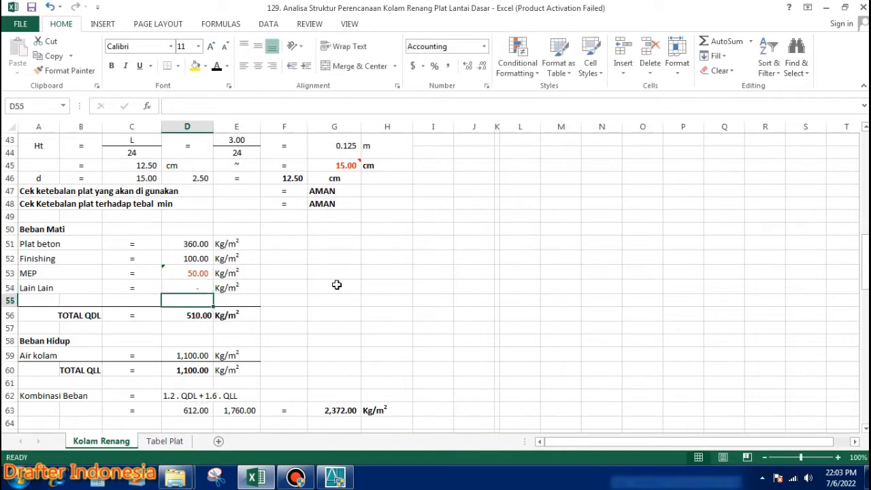
{"action": "key", "text": "Up"}
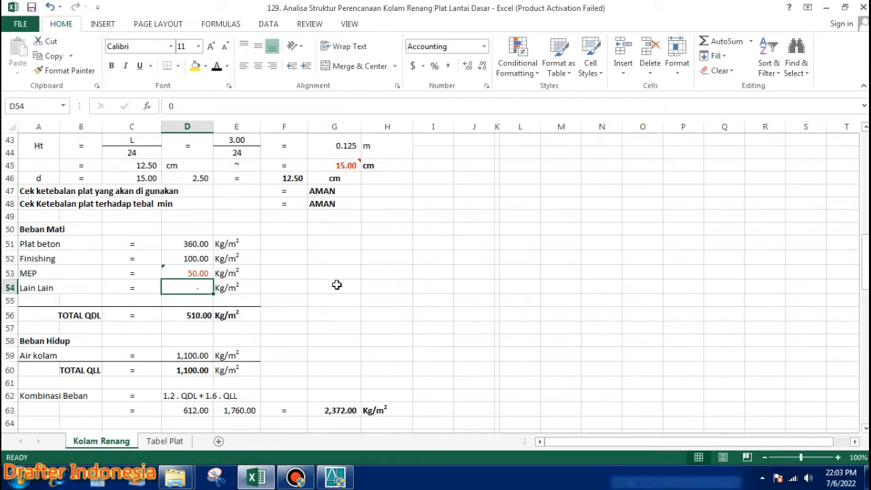
{"action": "type", "text": "100"}
{"action": "key", "text": "Return"}
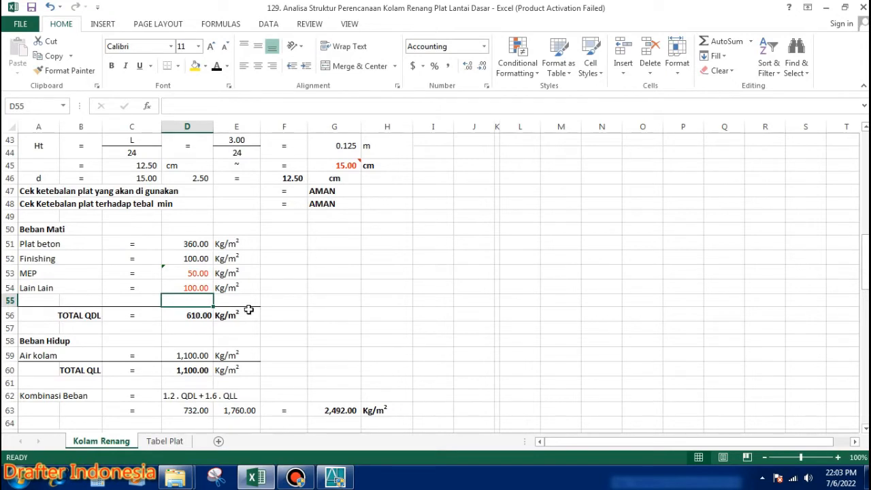
Step: Inspect the TOTAL QDL sum in D56 and the live load formulas for Air kolam in D59 and TOTAL QLL in D60
{"action": "double_click", "coordinate": [199, 314]}
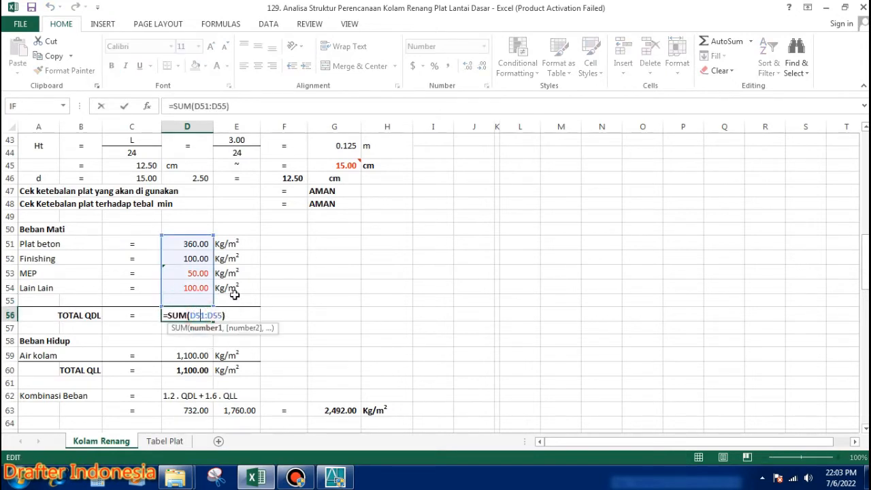
{"action": "key", "text": "Escape"}
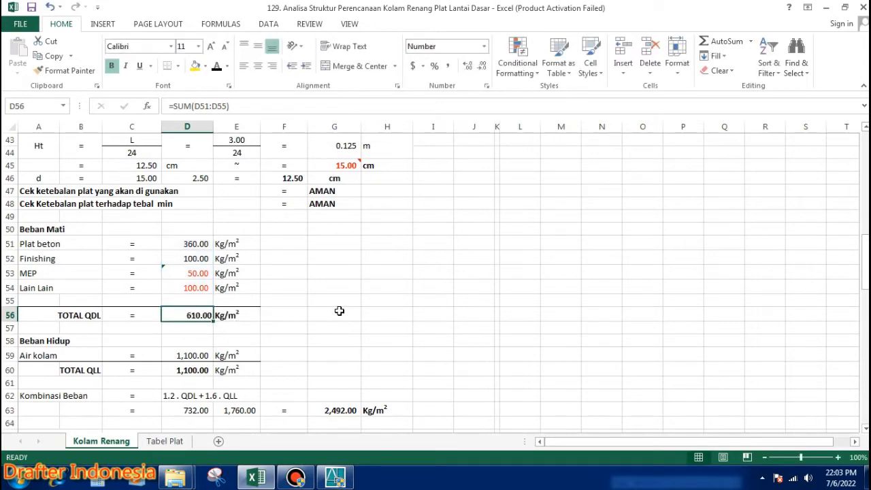
{"action": "scroll", "coordinate": [339, 311], "scroll_direction": "down", "scroll_amount": 1}
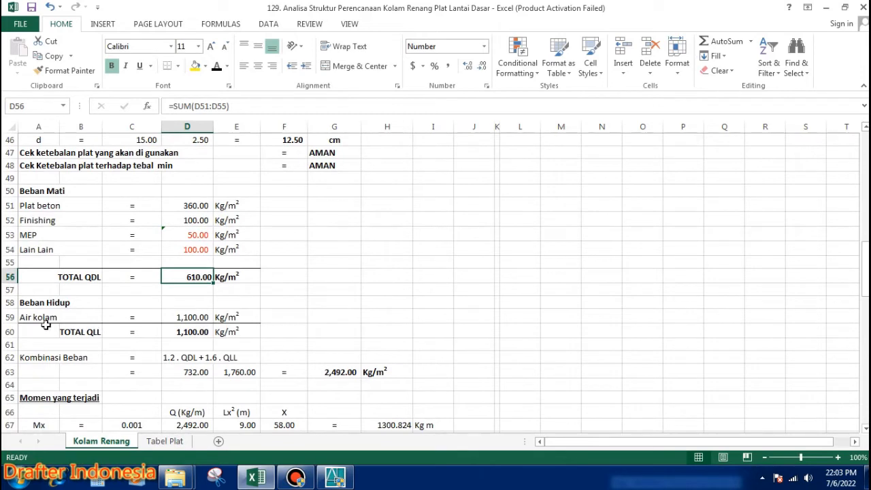
{"action": "double_click", "coordinate": [183, 314]}
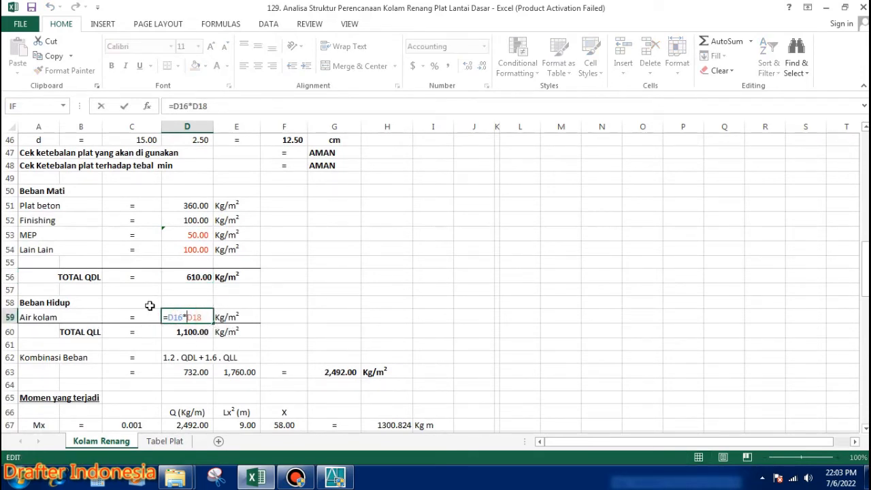
{"action": "key", "text": "Escape"}
{"action": "left_click", "coordinate": [200, 334]}
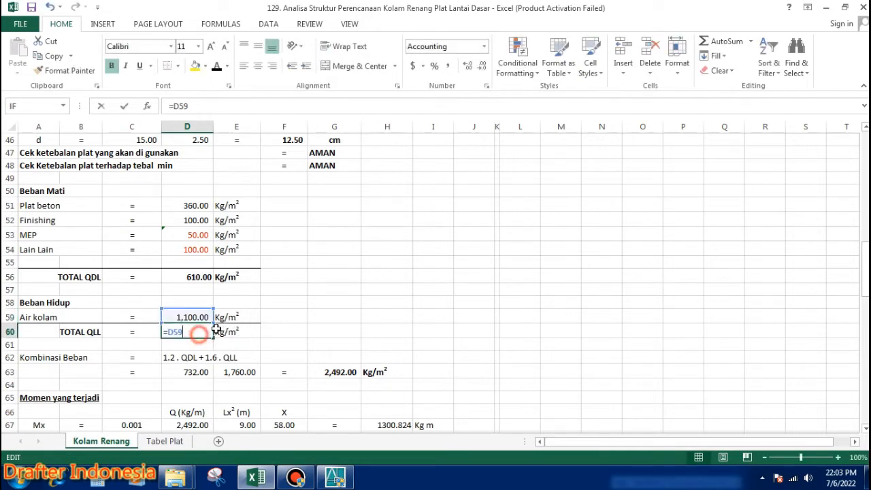
{"action": "type", "text": "=D59"}
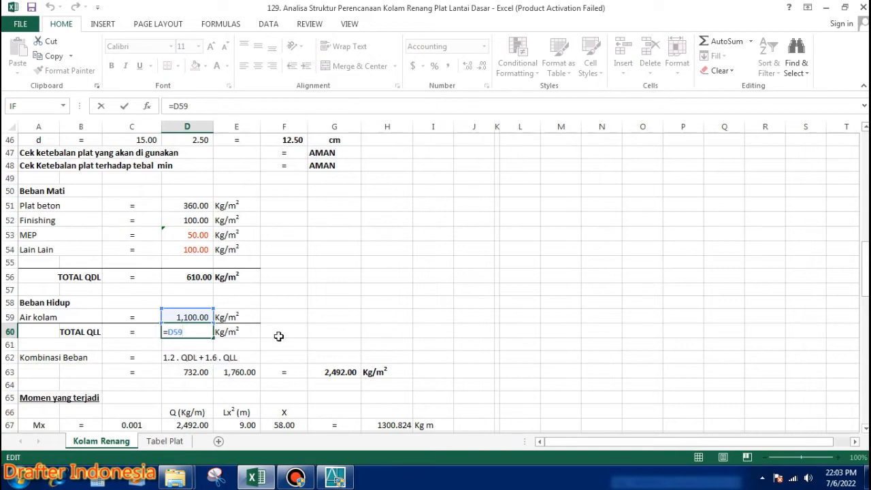
{"action": "key", "text": "Escape"}
{"action": "key", "text": "ctrl+Return"}
Step: Inspect the load combination formulas in row 63: the factored dead load, the factored live load and their sum
{"action": "scroll", "coordinate": [292, 322], "scroll_direction": "down", "scroll_amount": 2}
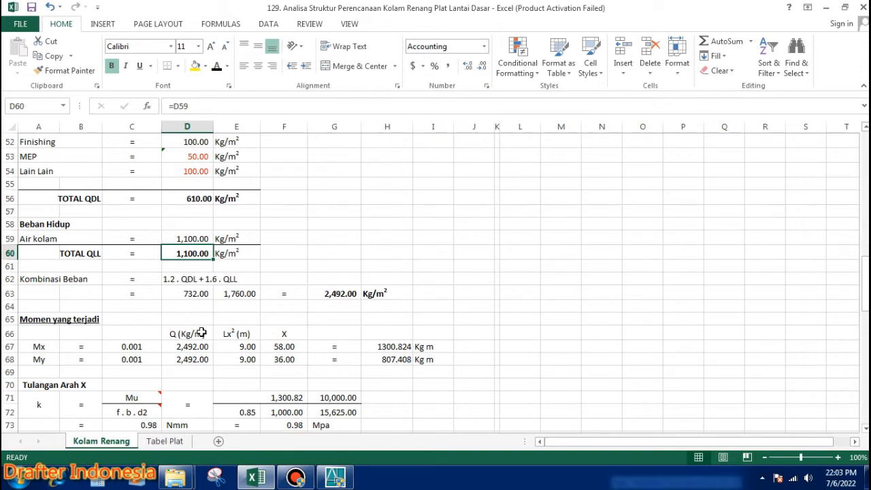
{"action": "double_click", "coordinate": [198, 298]}
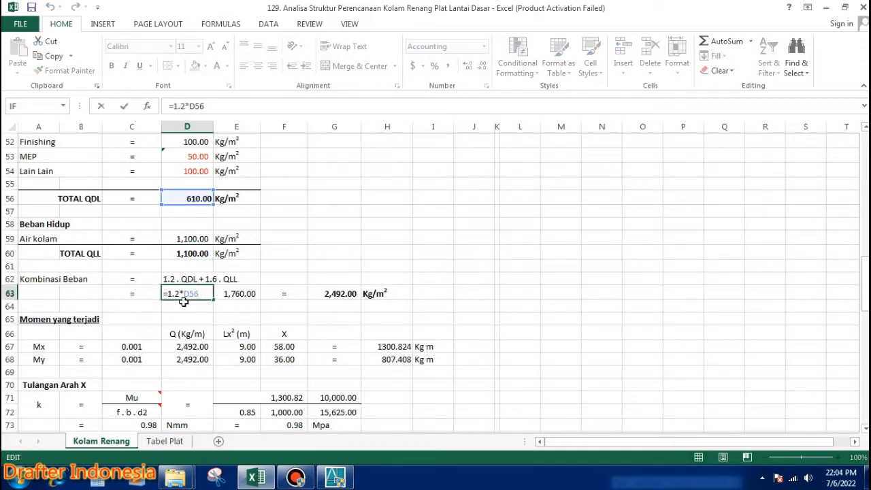
{"action": "key", "text": "Escape"}
{"action": "double_click", "coordinate": [249, 297]}
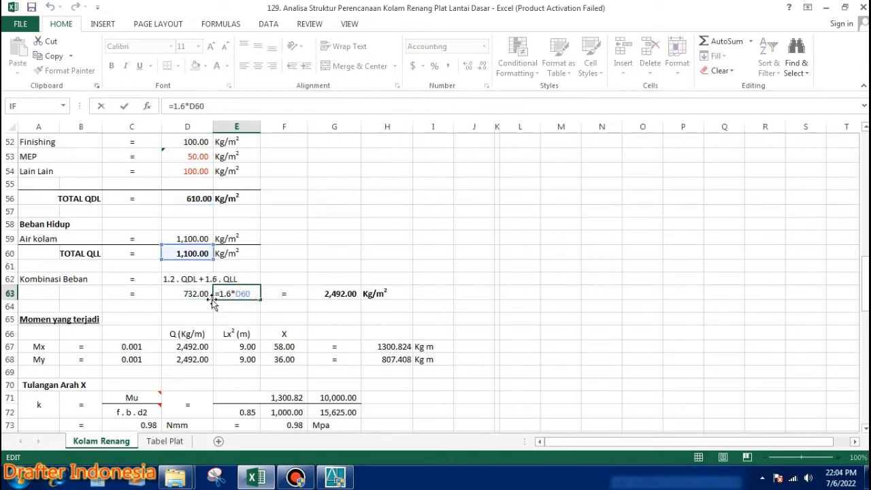
{"action": "left_click", "coordinate": [336, 293]}
{"action": "double_click", "coordinate": [336, 293]}
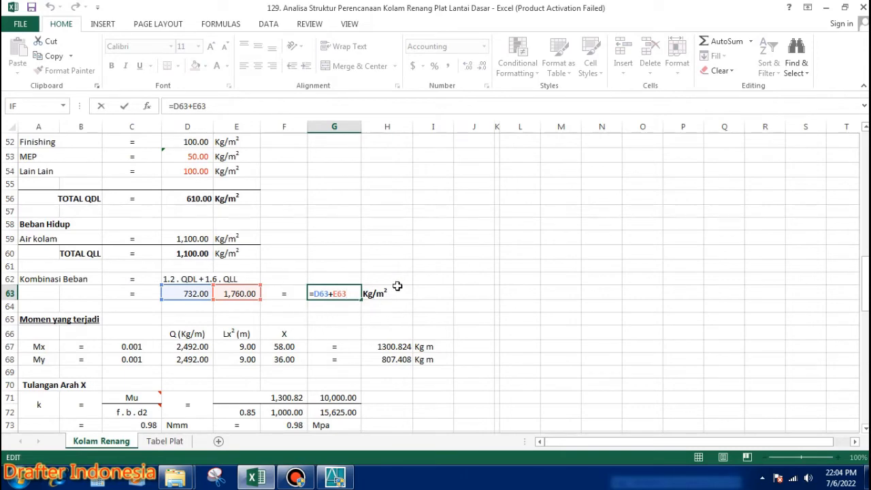
{"action": "key", "text": "Escape"}
Step: Examine the Mx moment row: the 0.001 factor, the Q, Lx² and X references, and the product formula in H67
{"action": "scroll", "coordinate": [424, 278], "scroll_direction": "down", "scroll_amount": 2}
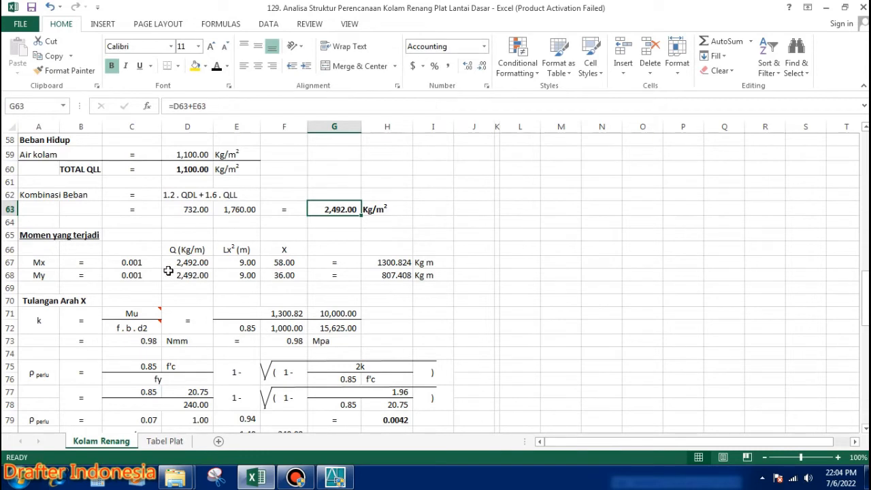
{"action": "left_click", "coordinate": [144, 261]}
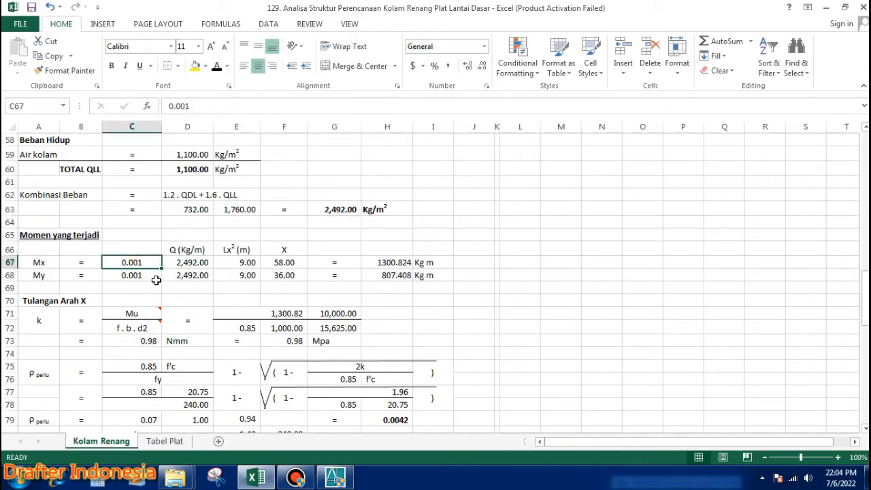
{"action": "left_click", "coordinate": [197, 263]}
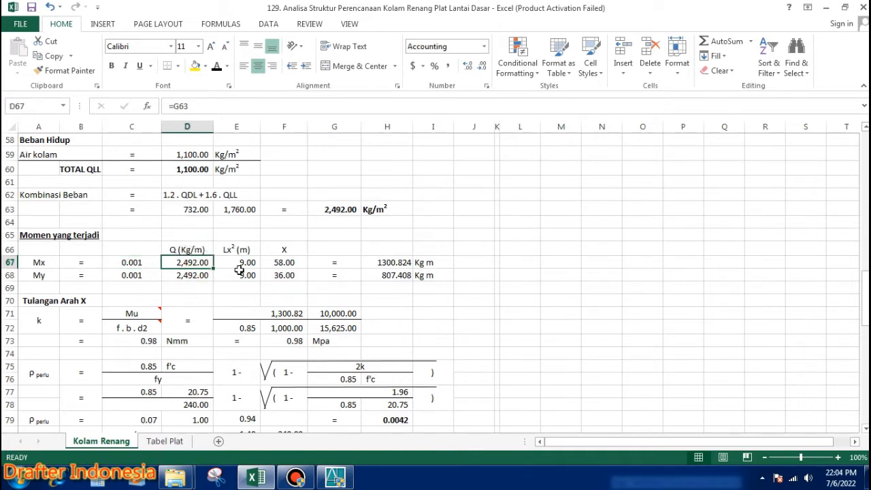
{"action": "left_click", "coordinate": [251, 262]}
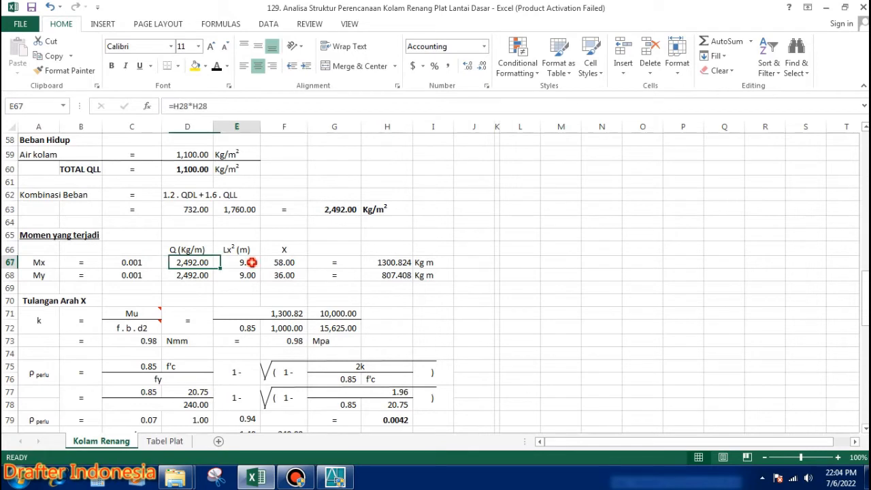
{"action": "left_click", "coordinate": [290, 264]}
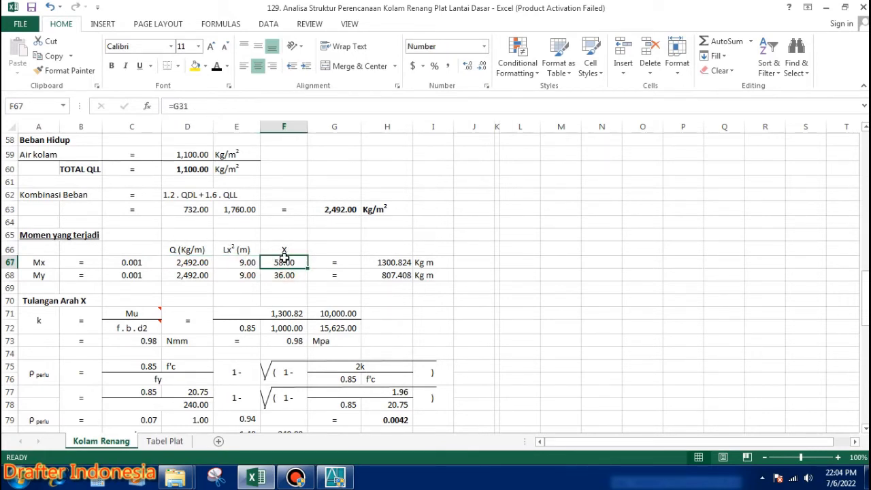
{"action": "double_click", "coordinate": [134, 263]}
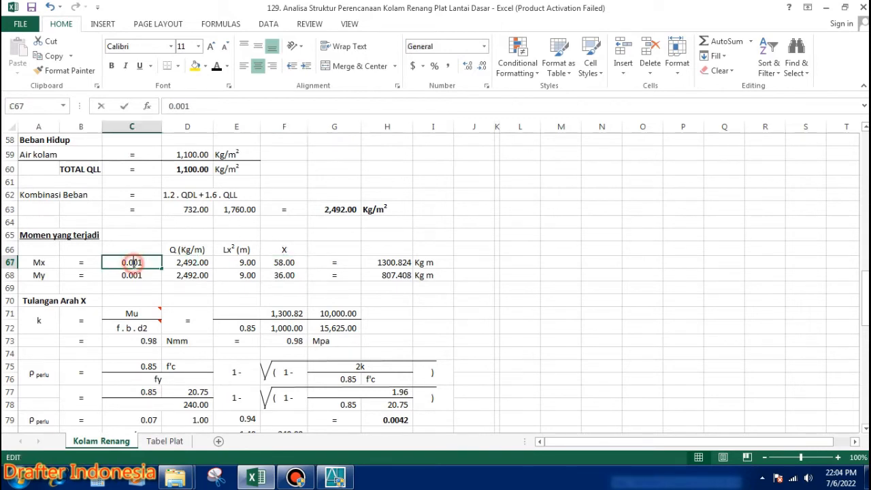
{"action": "double_click", "coordinate": [194, 264]}
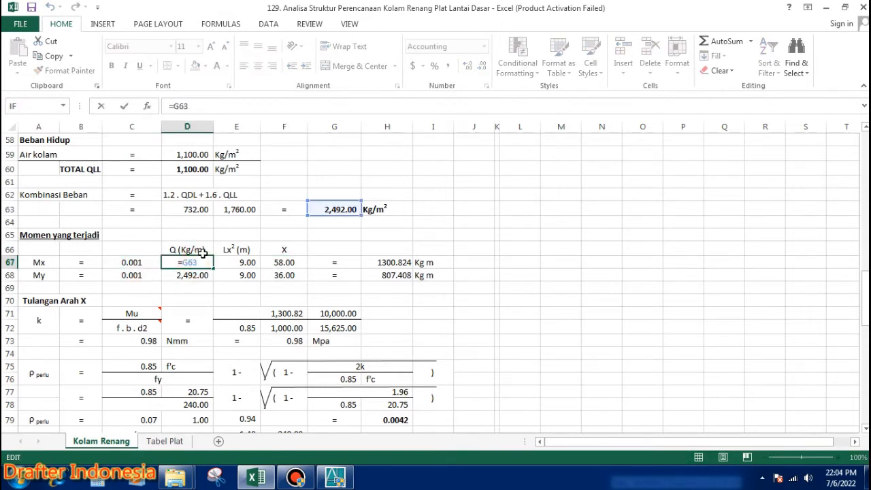
{"action": "double_click", "coordinate": [242, 265]}
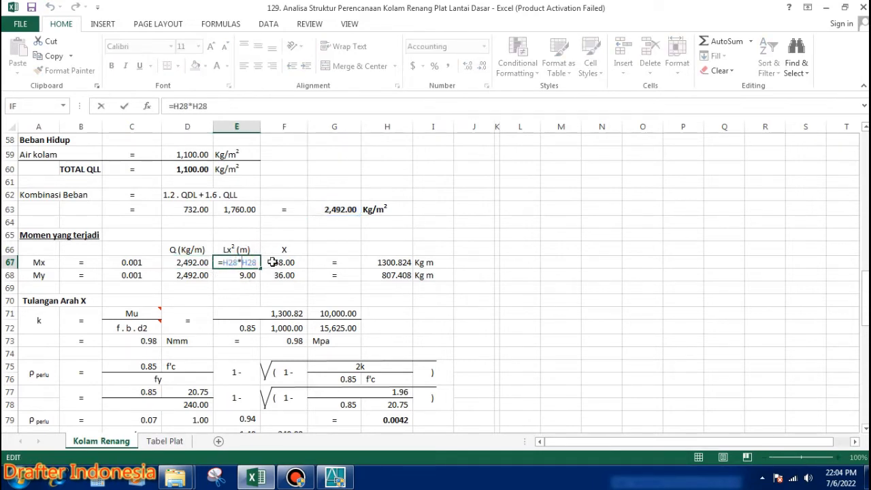
{"action": "left_click", "coordinate": [275, 262]}
{"action": "double_click", "coordinate": [286, 262]}
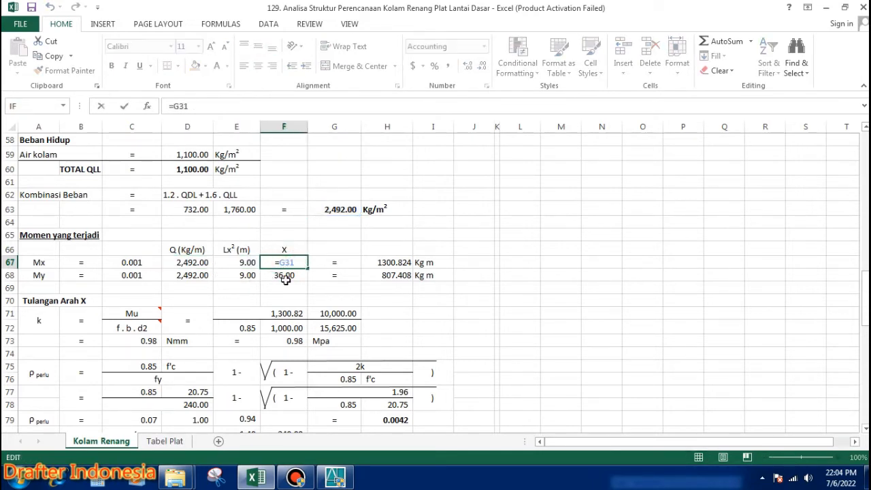
{"action": "double_click", "coordinate": [397, 261]}
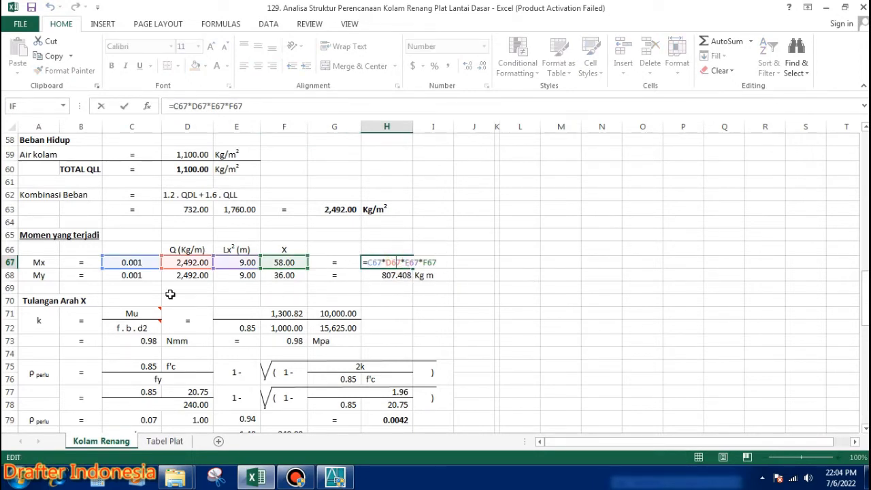
Step: Inspect the My moment row: the 0.001 factor, the Q, Lx² and X references, and the product formula in H68
{"action": "left_click", "coordinate": [133, 275]}
{"action": "double_click", "coordinate": [133, 275]}
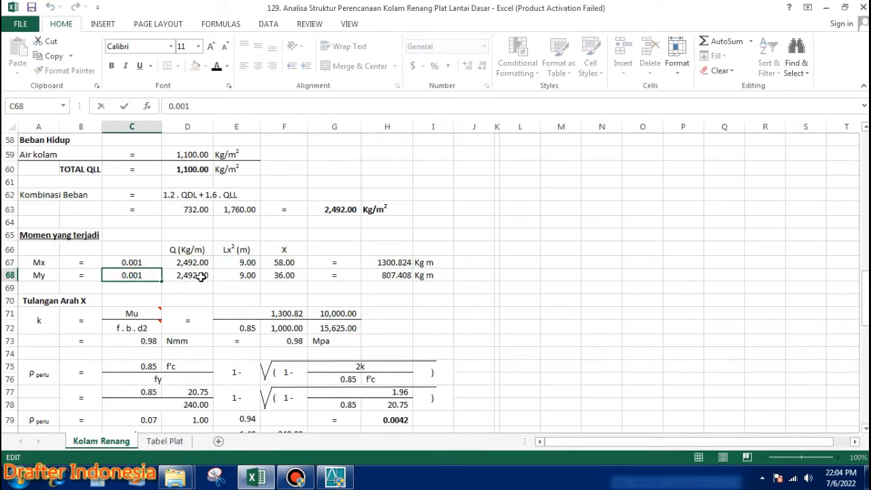
{"action": "left_click", "coordinate": [201, 276]}
{"action": "type", "text": "=G63"}
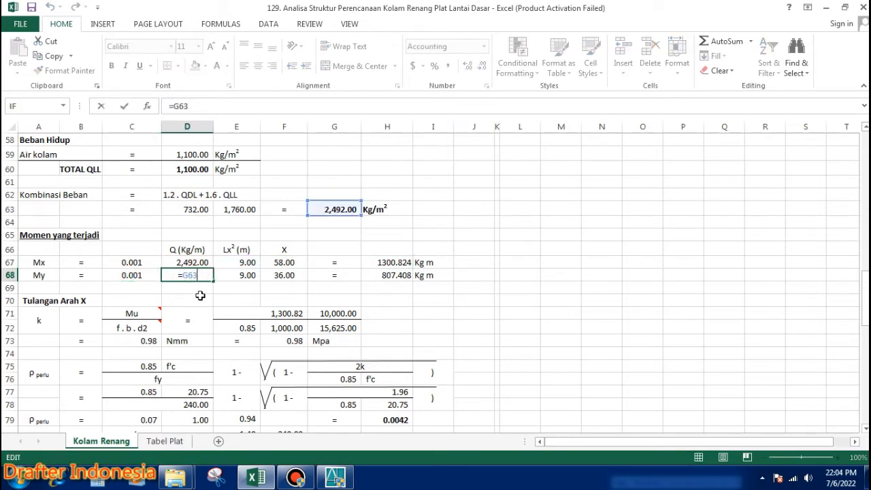
{"action": "key", "text": "Return"}
{"action": "double_click", "coordinate": [247, 275]}
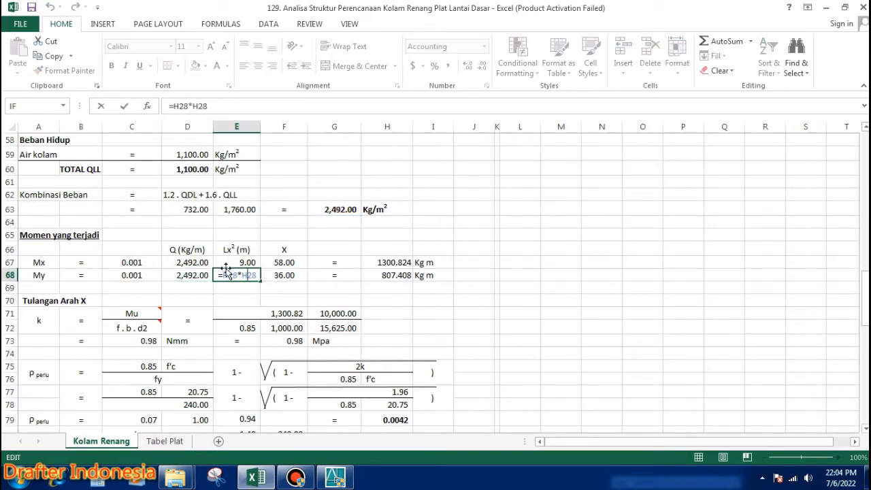
{"action": "key", "text": "Return"}
{"action": "left_click", "coordinate": [286, 276]}
{"action": "type", "text": "=G32"}
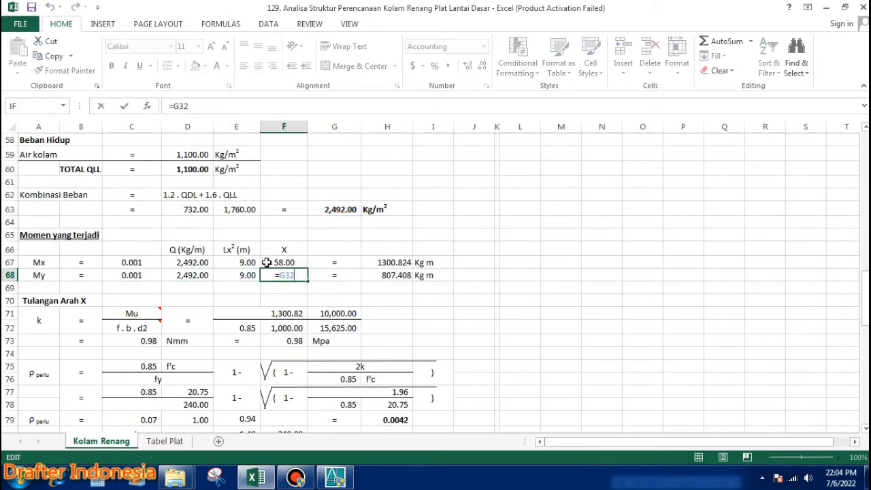
{"action": "left_click", "coordinate": [390, 279]}
{"action": "double_click", "coordinate": [390, 279]}
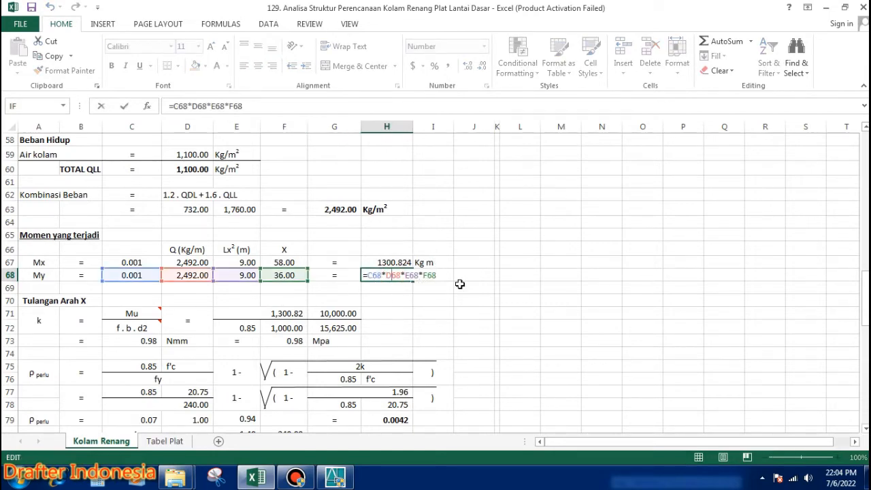
{"action": "key", "text": "ctrl+Return"}
Step: Set the number format of the f . b . d2 denominator label in C72 to General
{"action": "scroll", "coordinate": [437, 279], "scroll_direction": "down", "scroll_amount": 2}
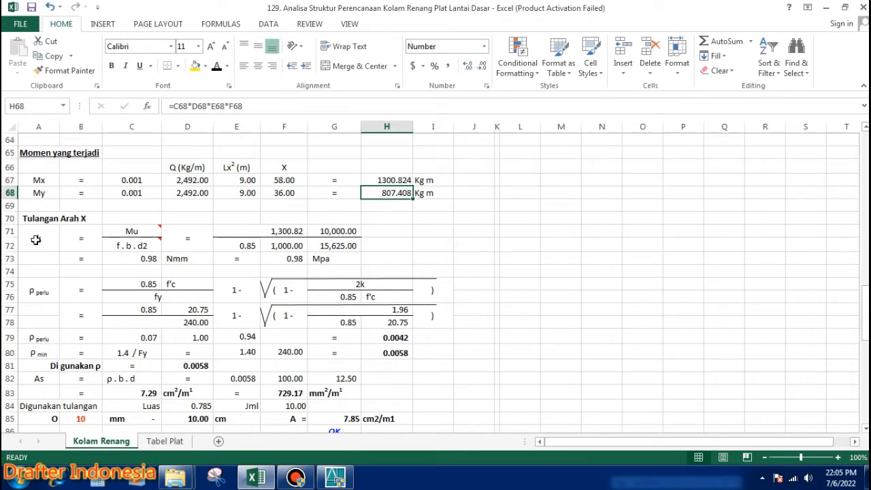
{"action": "mouse_move", "coordinate": [149, 235]}
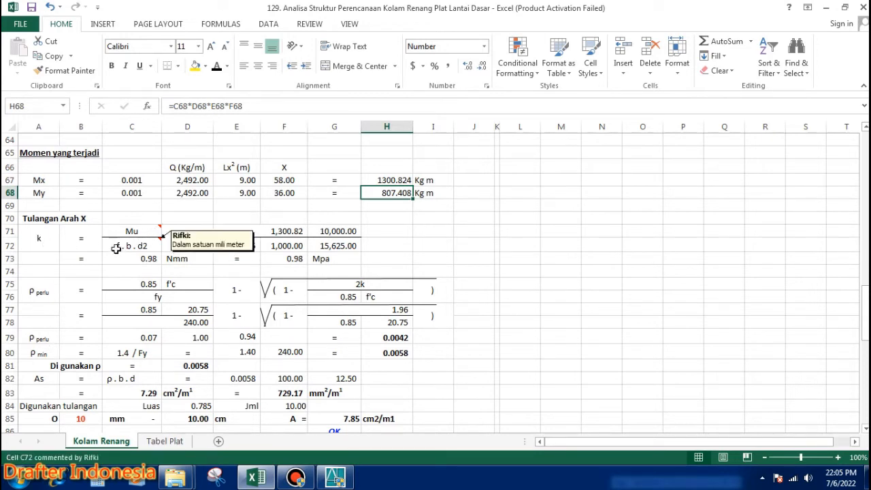
{"action": "left_click", "coordinate": [141, 249]}
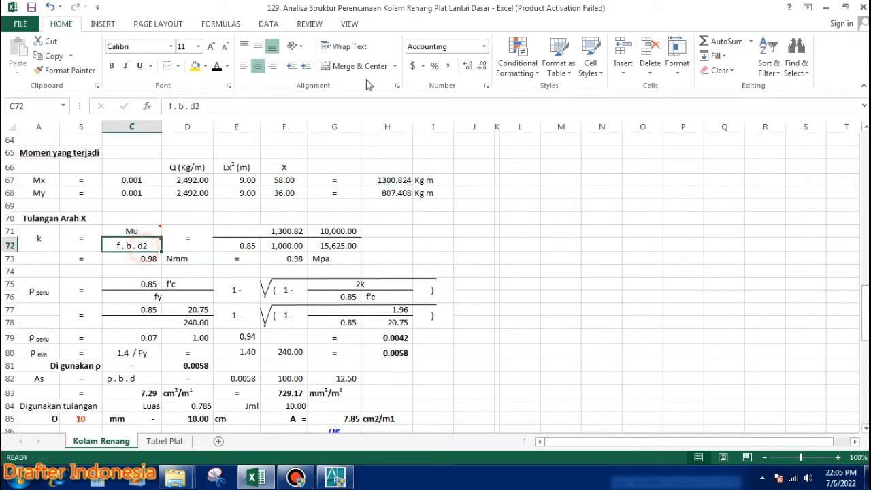
{"action": "left_click", "coordinate": [483, 46]}
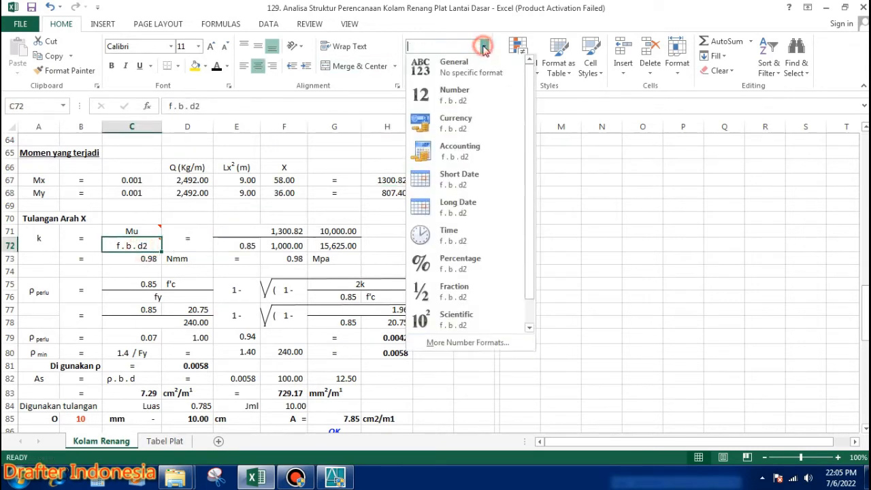
{"action": "left_click", "coordinate": [449, 68]}
{"action": "left_click", "coordinate": [586, 233]}
{"action": "left_click", "coordinate": [139, 246]}
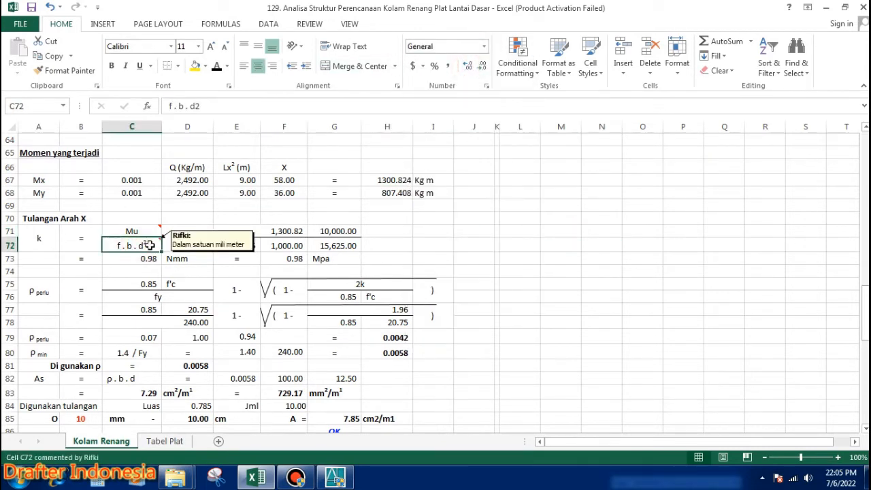
{"action": "left_click", "coordinate": [538, 259]}
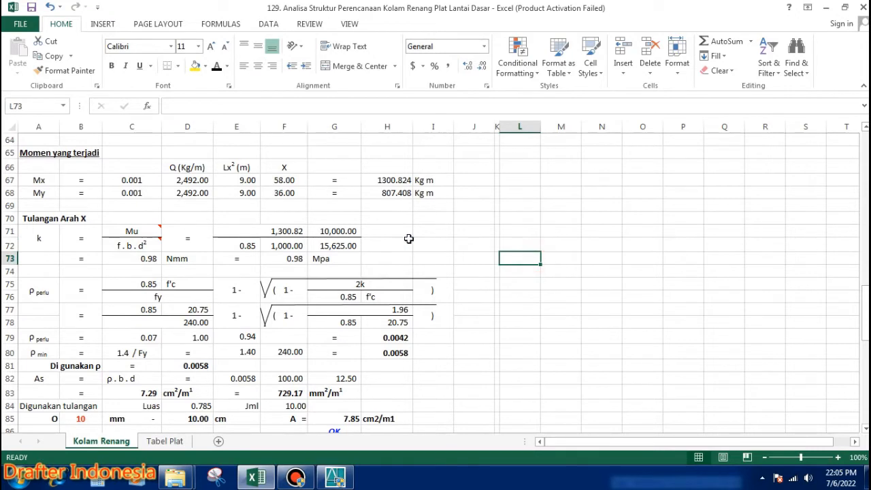
Step: Inspect the numerator of k under Tulangan Arah X: the Mu reference in E71 and the power-of-ten factor in G71
{"action": "left_click", "coordinate": [281, 232]}
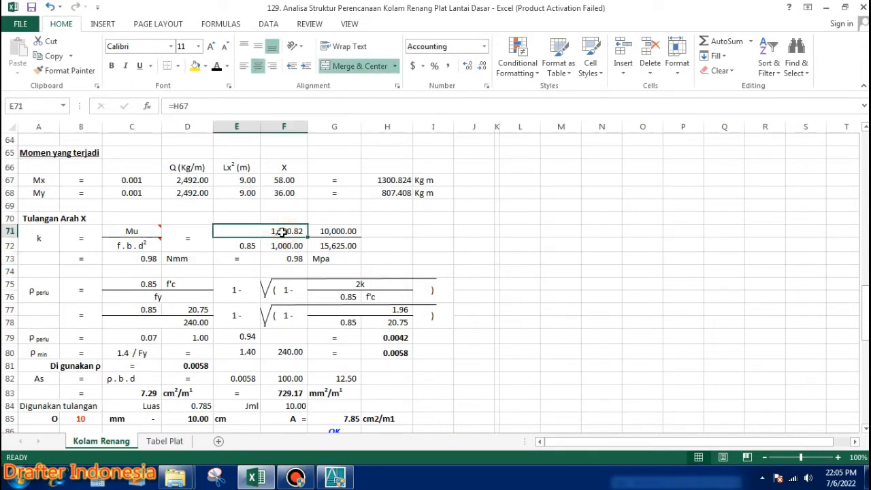
{"action": "double_click", "coordinate": [284, 232]}
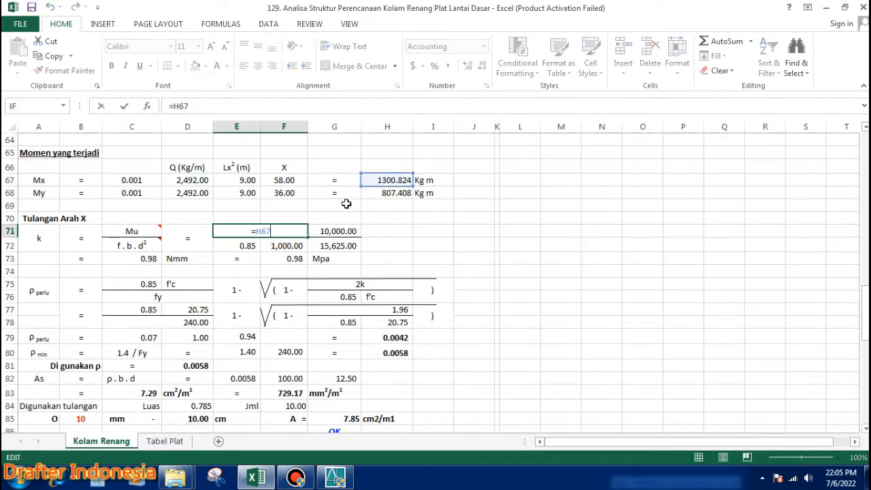
{"action": "key", "text": "Escape"}
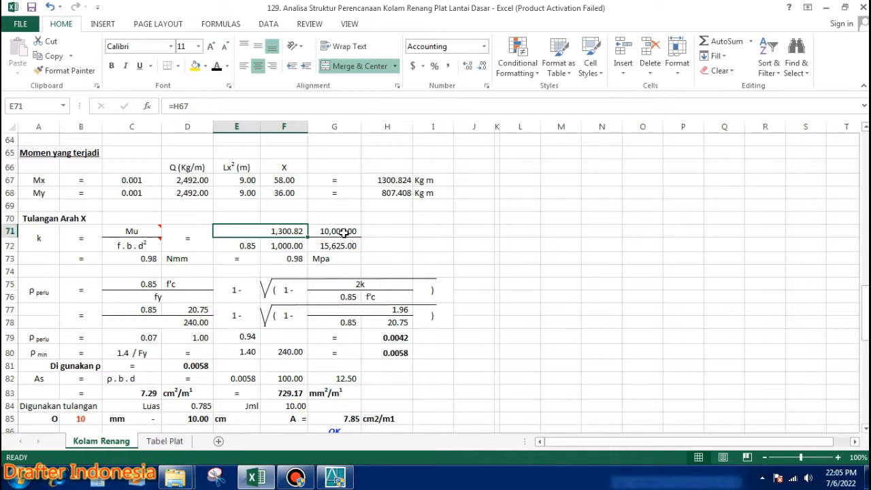
{"action": "double_click", "coordinate": [343, 233]}
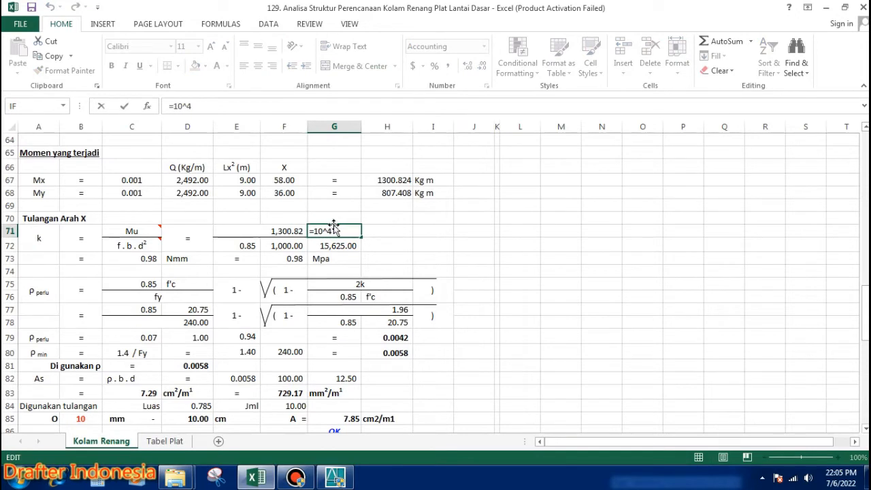
{"action": "key", "text": "Escape"}
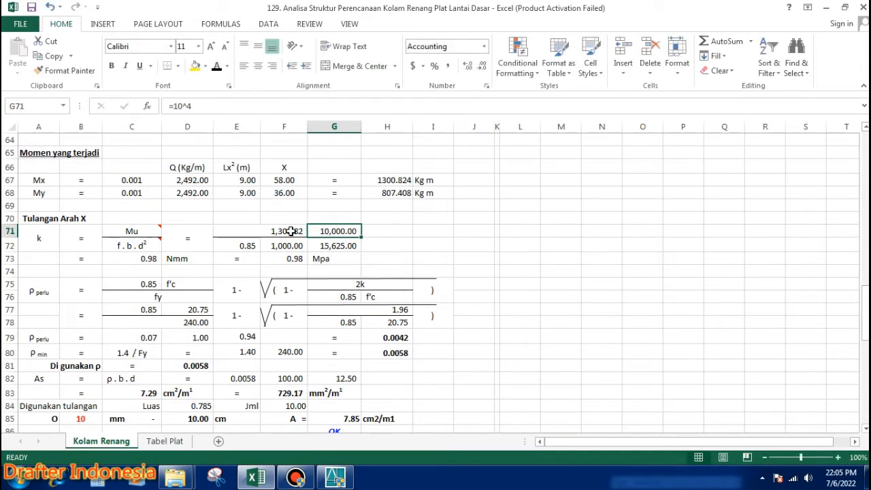
{"action": "left_click", "coordinate": [290, 232]}
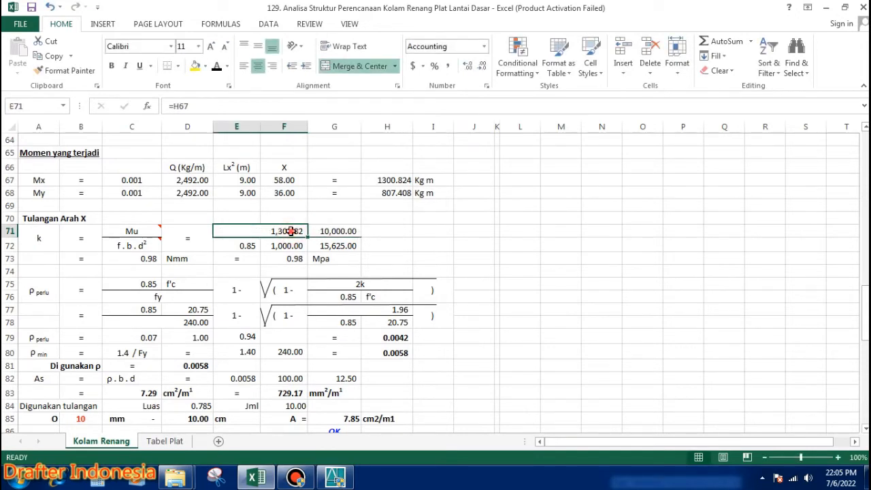
{"action": "double_click", "coordinate": [290, 231]}
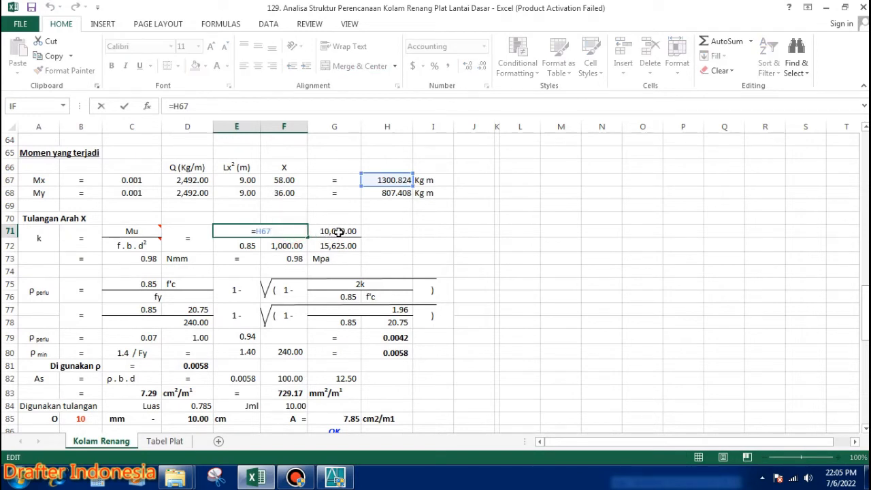
{"action": "left_click", "coordinate": [338, 231]}
{"action": "type", "text": "=10^4"}
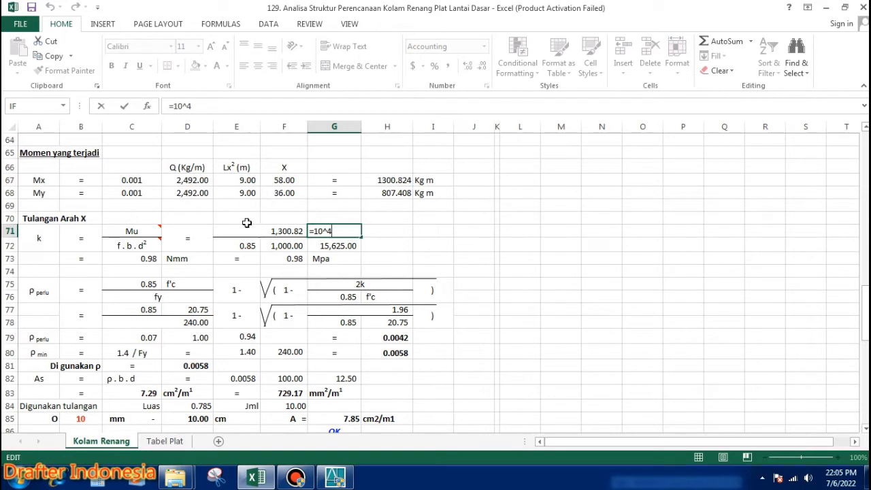
{"action": "key", "text": "ctrl+Return"}
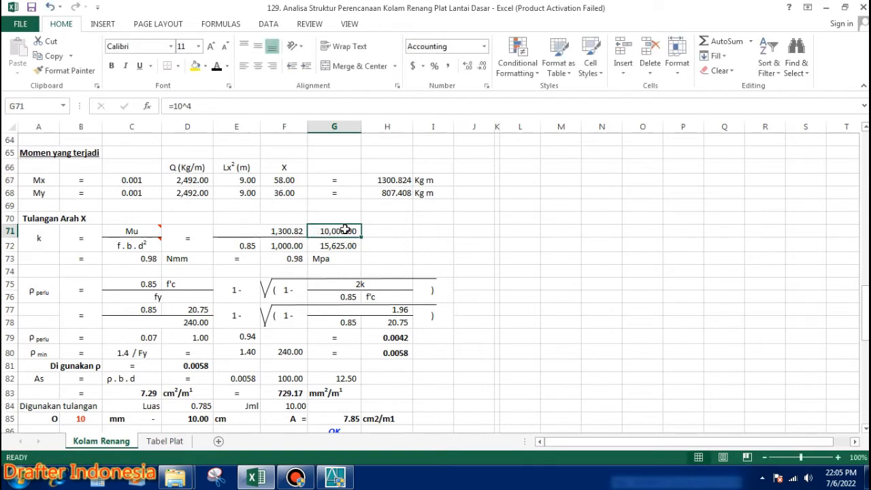
Step: Inspect the denominator of k in row 72: the reduction factor, the 1000 mm width and the squared effective depth formula in G72
{"action": "double_click", "coordinate": [257, 245]}
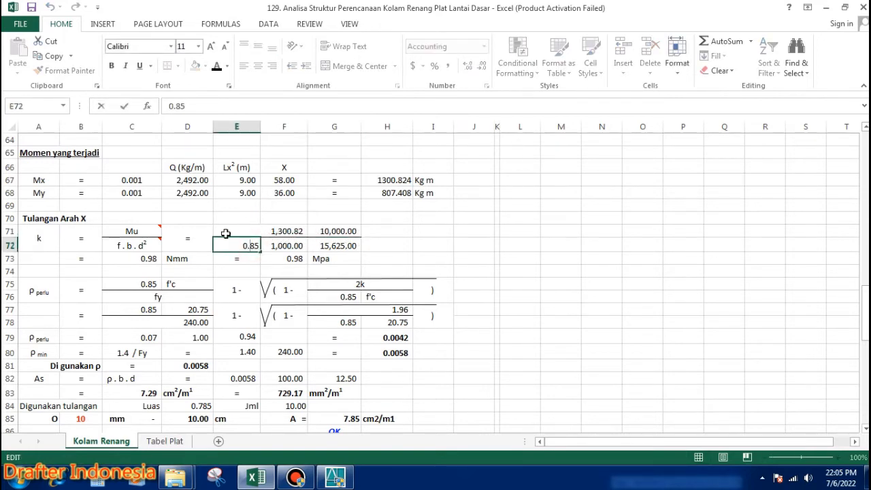
{"action": "left_click", "coordinate": [288, 246]}
{"action": "type", "text": "=1000"}
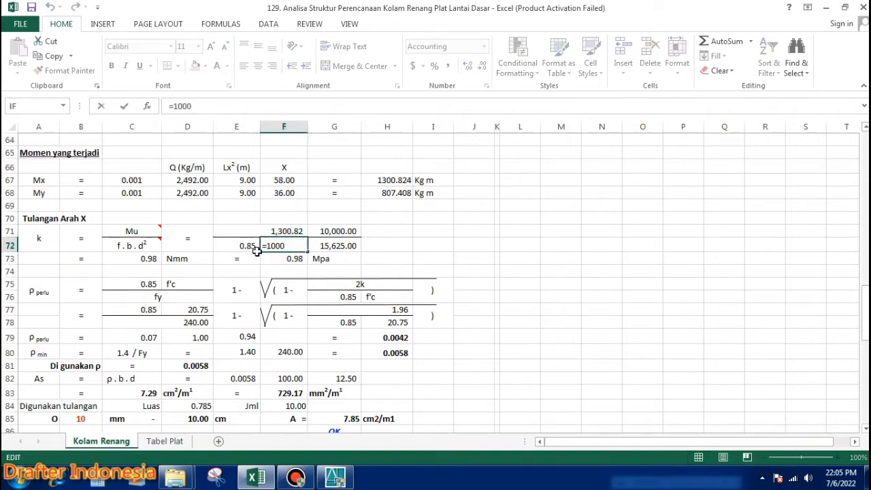
{"action": "double_click", "coordinate": [344, 246]}
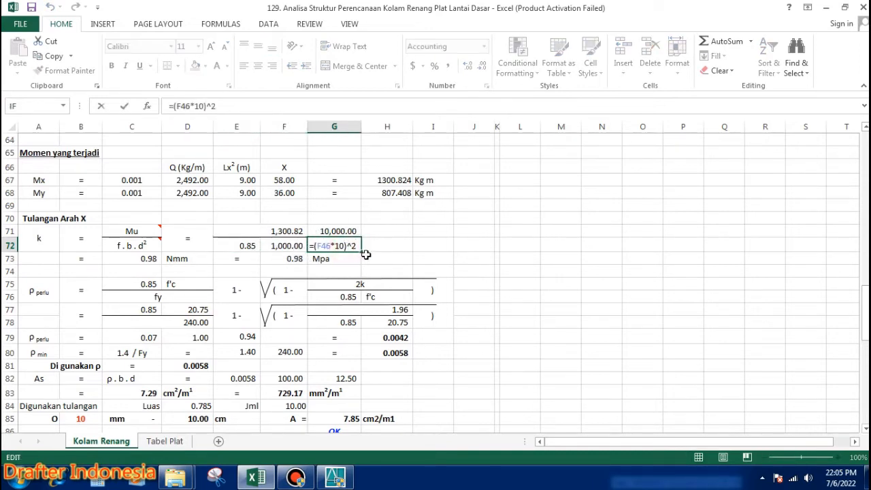
{"action": "left_click", "coordinate": [422, 241]}
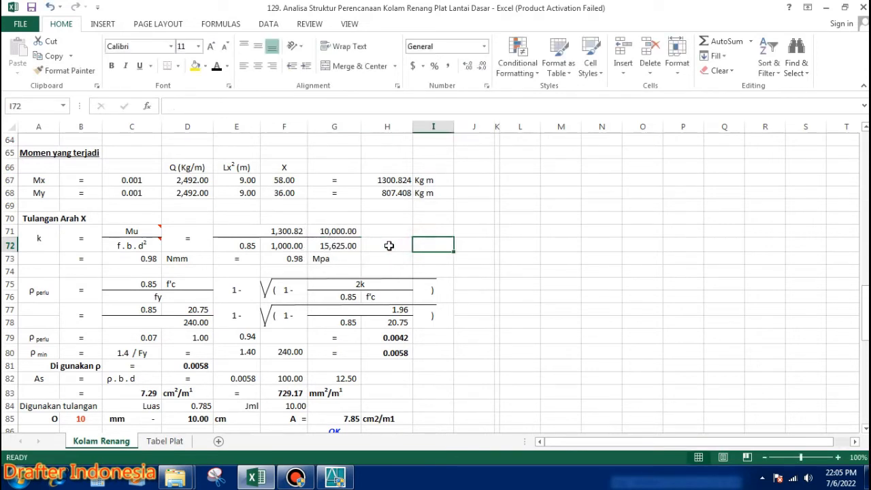
Step: Inspect the k result formula in C73 and the Mpa cell F73 that refers to it
{"action": "left_click", "coordinate": [148, 257]}
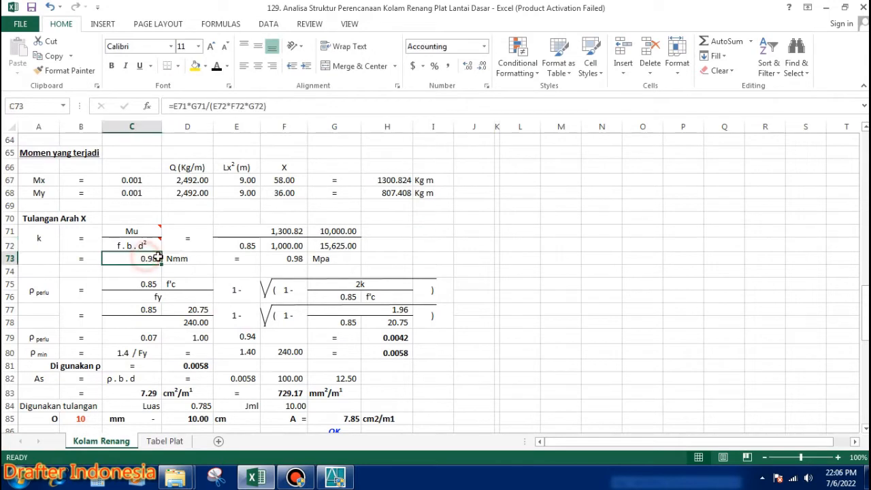
{"action": "double_click", "coordinate": [148, 257]}
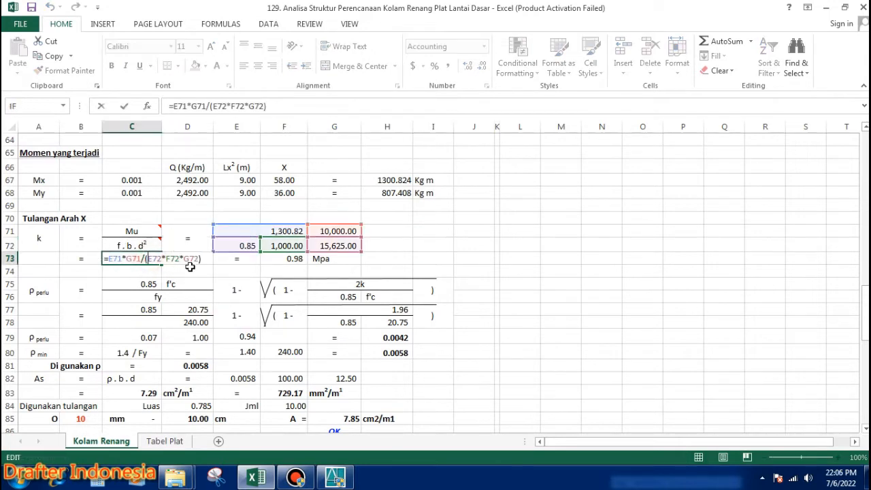
{"action": "key", "text": "Escape"}
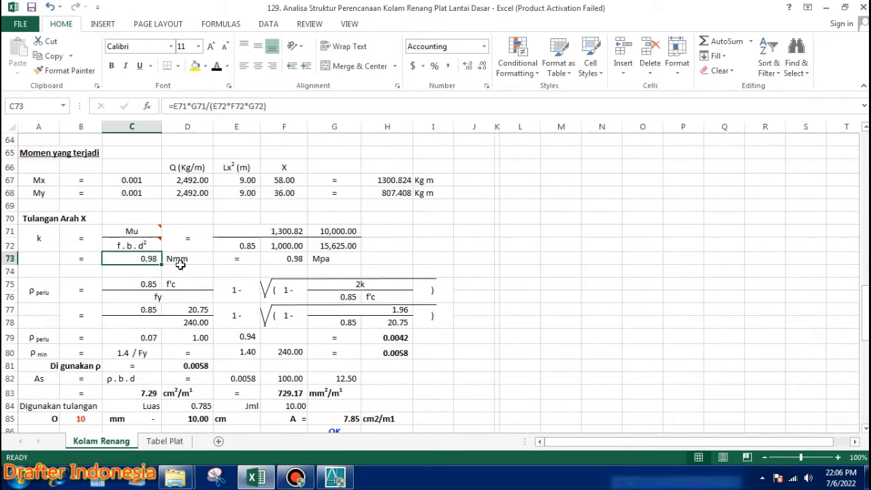
{"action": "left_click", "coordinate": [297, 259]}
{"action": "type", "text": "="}
{"action": "left_click", "coordinate": [148, 259]}
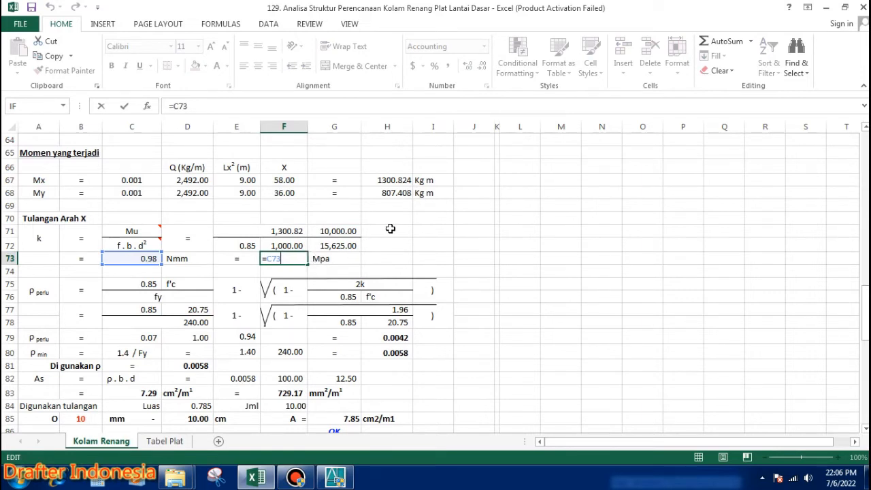
{"action": "key", "text": "ctrl+Return"}
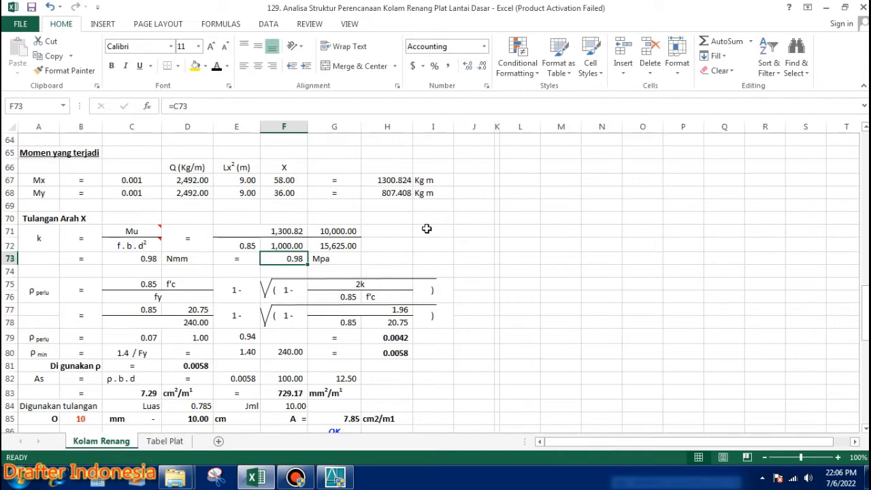
Step: Inspect the symbolic ρ perlu formula in rows 75–76: the 0.85 f'c over fy fraction and the start of the square-root term
{"action": "scroll", "coordinate": [406, 232], "scroll_direction": "up", "scroll_amount": 1}
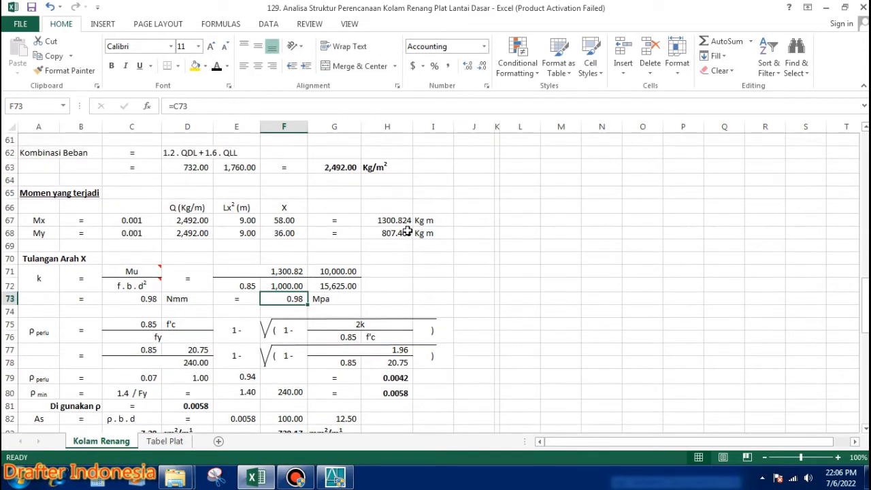
{"action": "scroll", "coordinate": [407, 231], "scroll_direction": "down", "scroll_amount": 2}
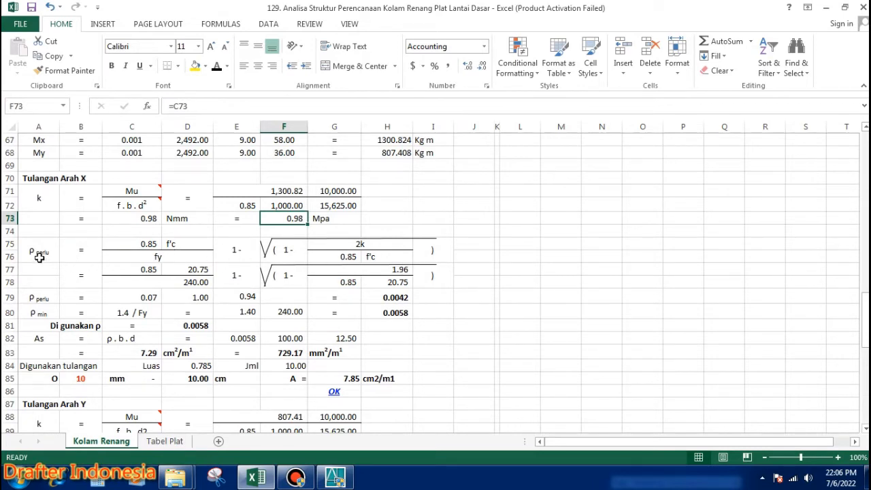
{"action": "left_click", "coordinate": [143, 243]}
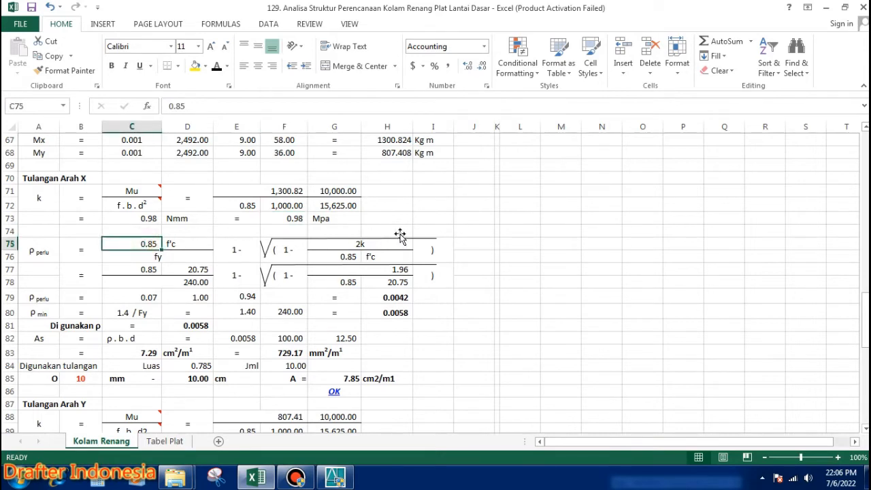
{"action": "left_click", "coordinate": [178, 244]}
{"action": "left_click", "coordinate": [161, 257]}
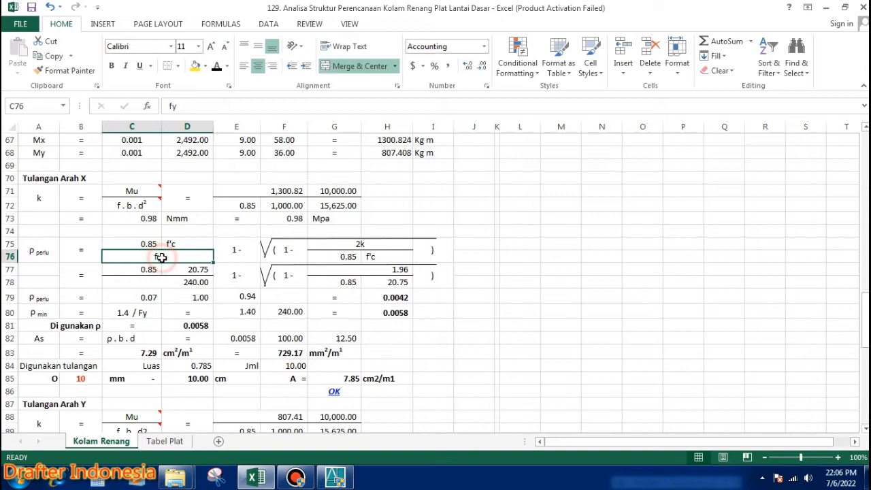
{"action": "left_click", "coordinate": [237, 253]}
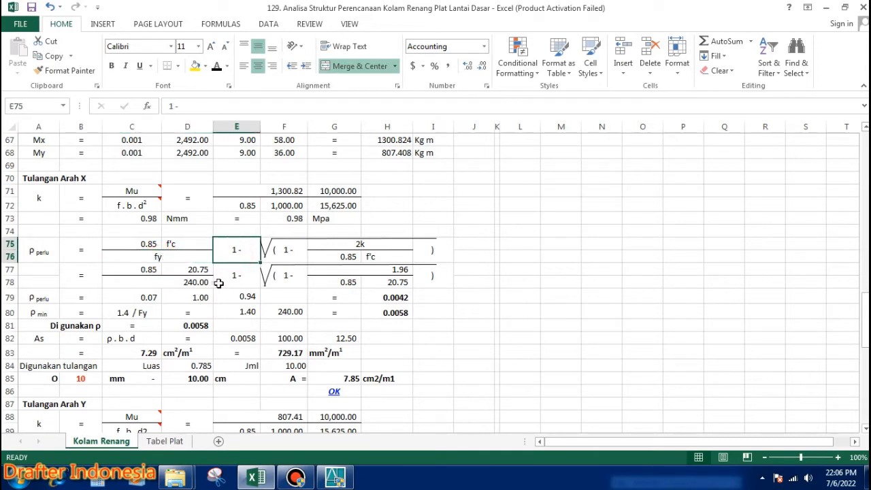
{"action": "left_click", "coordinate": [294, 256]}
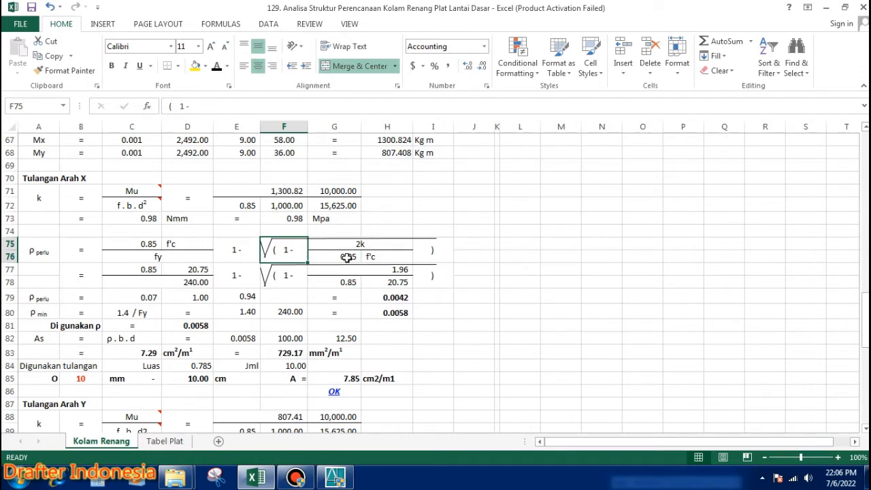
Step: Inspect the first numeric fraction of ρ perlu: the factor in C77, the f'c reference in D77 and the fy reference in C78
{"action": "double_click", "coordinate": [145, 270]}
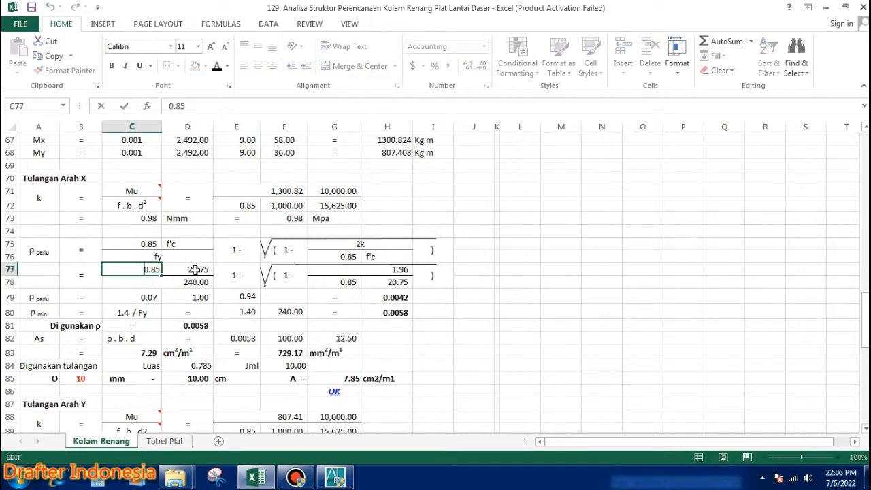
{"action": "double_click", "coordinate": [196, 270]}
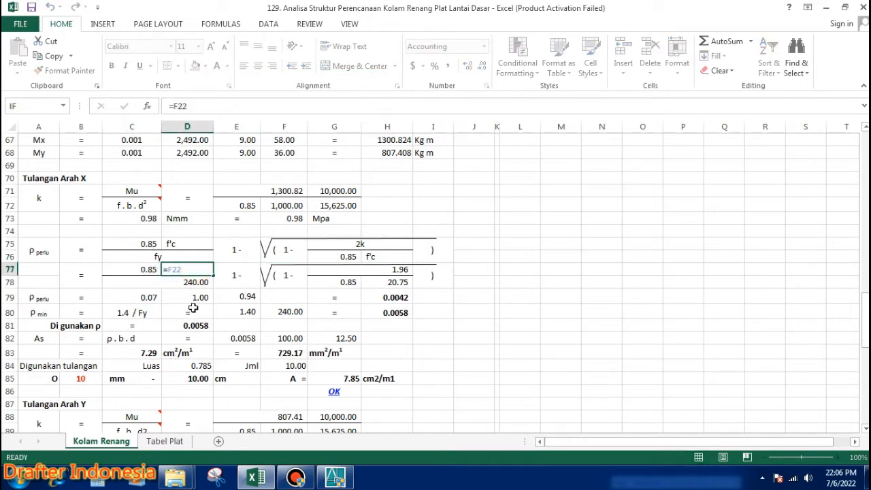
{"action": "key", "text": "Escape"}
{"action": "double_click", "coordinate": [195, 282]}
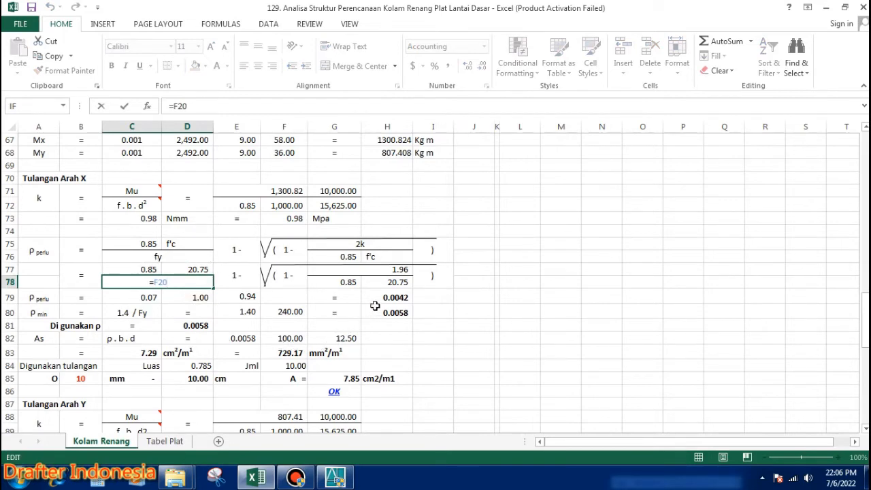
{"action": "key", "text": "Escape"}
Step: Inspect the numeric fraction under the root: the 2k formula in G77, the factor in G78 and the f'c reference in H78
{"action": "left_click", "coordinate": [396, 272]}
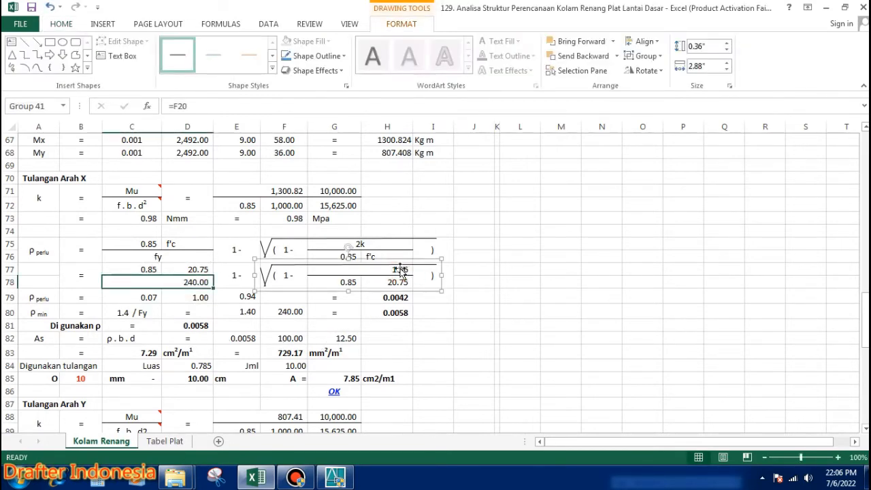
{"action": "key", "text": "Escape"}
{"action": "left_click", "coordinate": [399, 270]}
{"action": "type", "text": "=2*F73"}
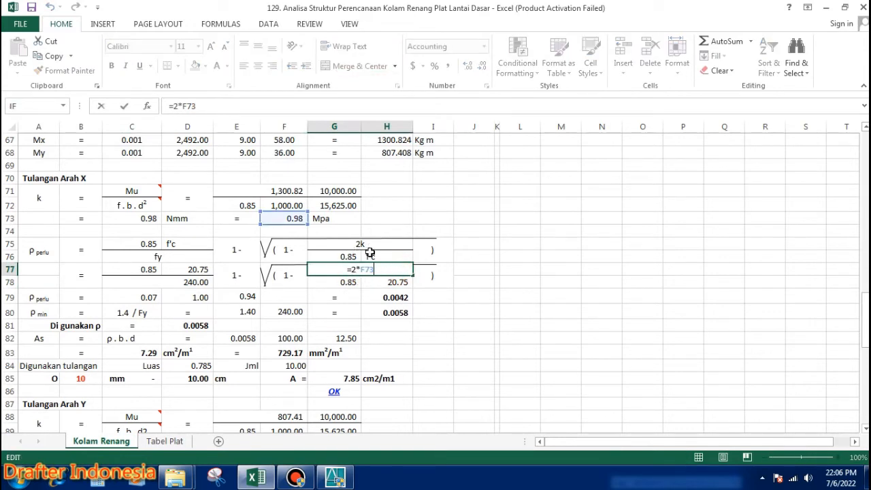
{"action": "key", "text": "Return"}
{"action": "double_click", "coordinate": [332, 285]}
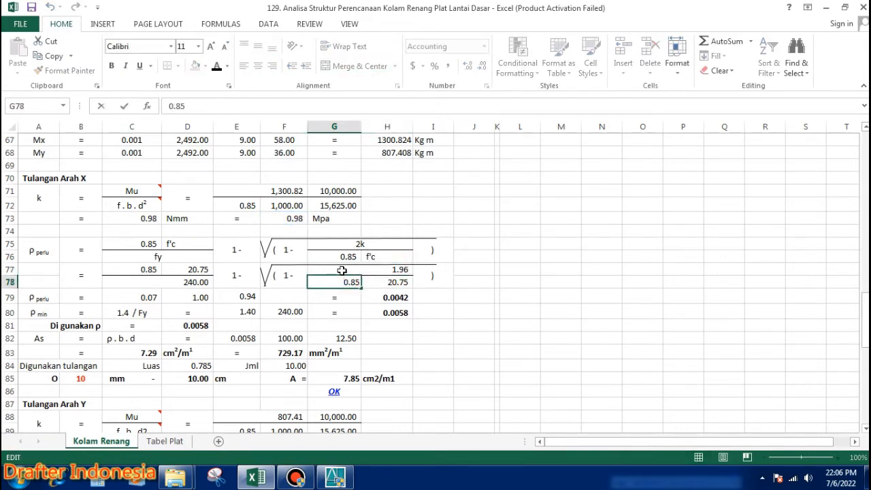
{"action": "key", "text": "Escape"}
{"action": "double_click", "coordinate": [395, 281]}
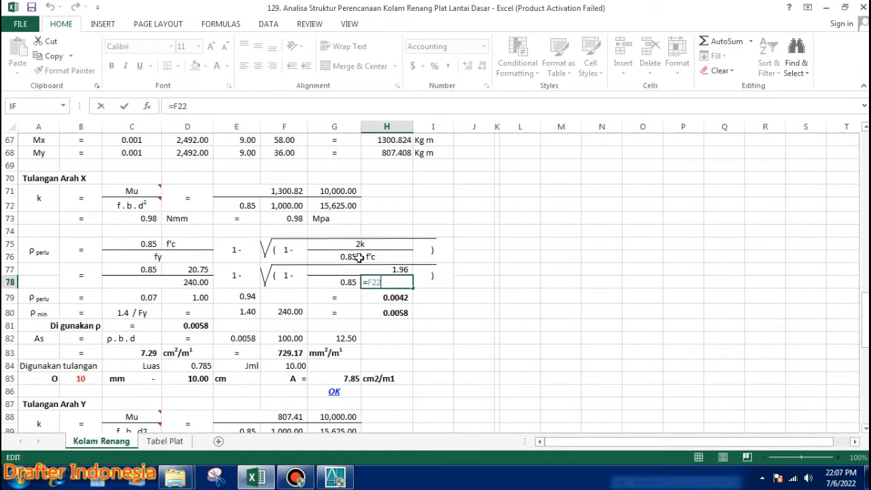
{"action": "key", "text": "Return"}
Step: Inspect the ρ perlu row 79: the fraction in C79, the constant in D79, the root term in E79 and the result formula in H79
{"action": "double_click", "coordinate": [151, 298]}
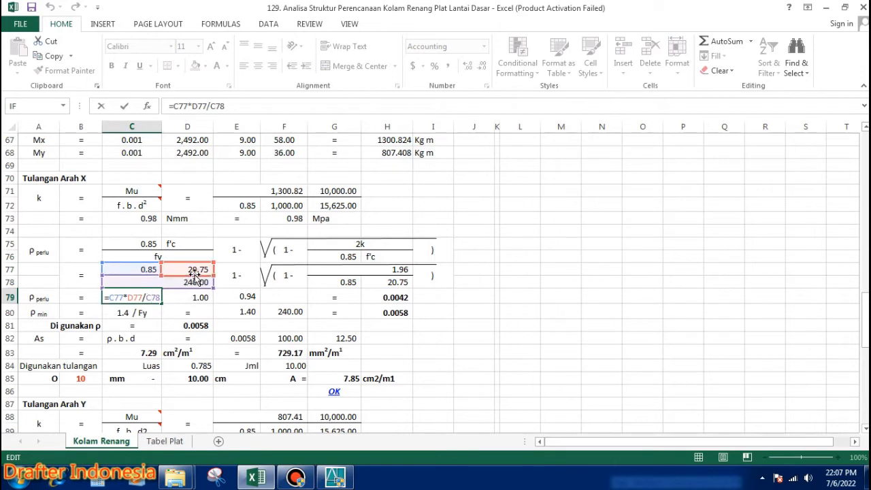
{"action": "double_click", "coordinate": [208, 298]}
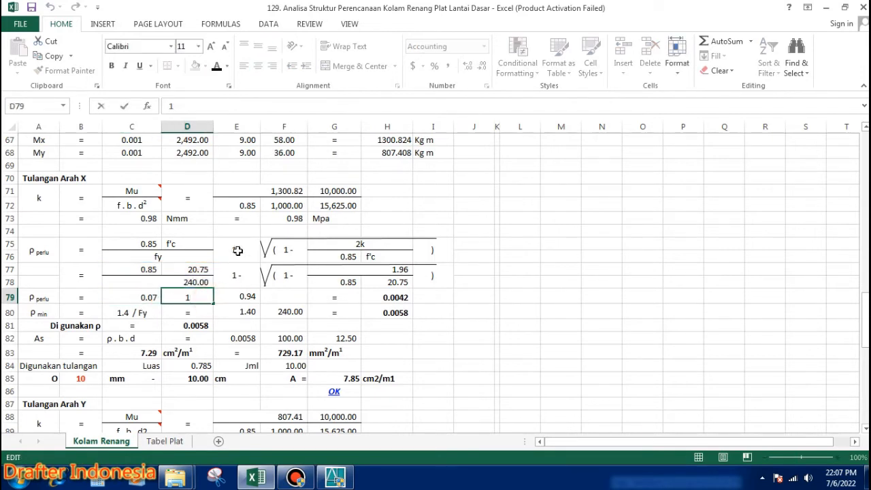
{"action": "double_click", "coordinate": [257, 297]}
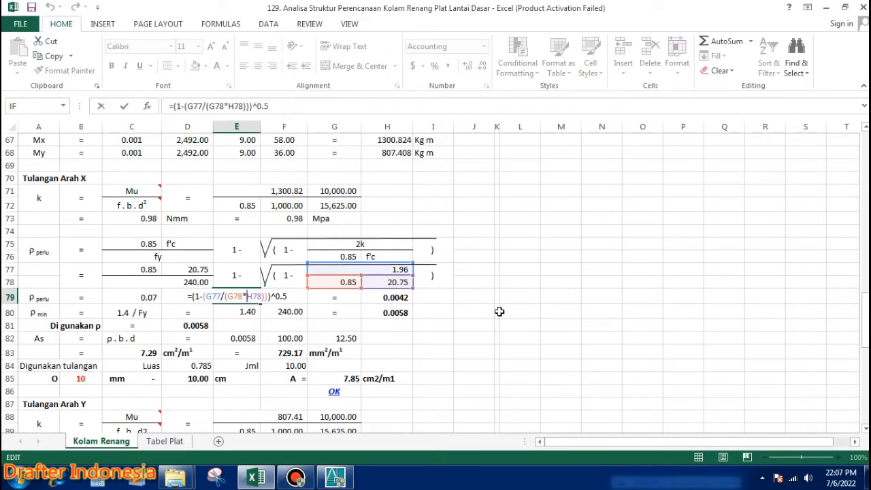
{"action": "key", "text": "Return"}
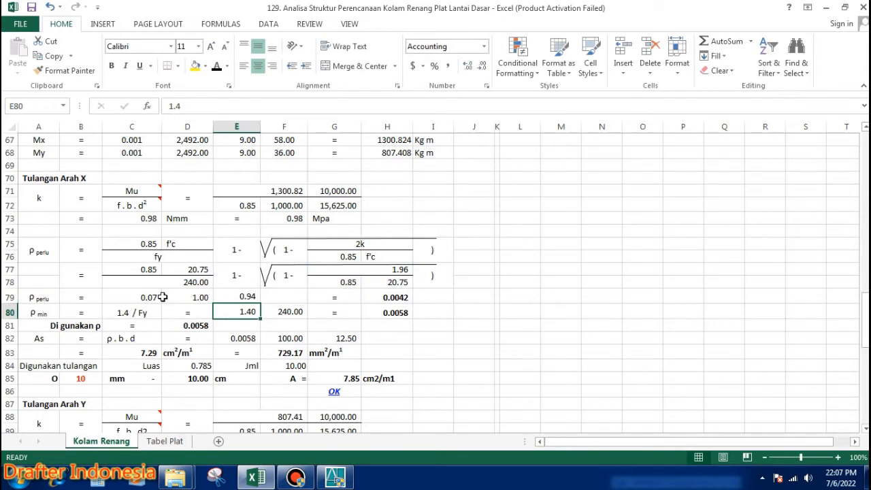
{"action": "double_click", "coordinate": [386, 298]}
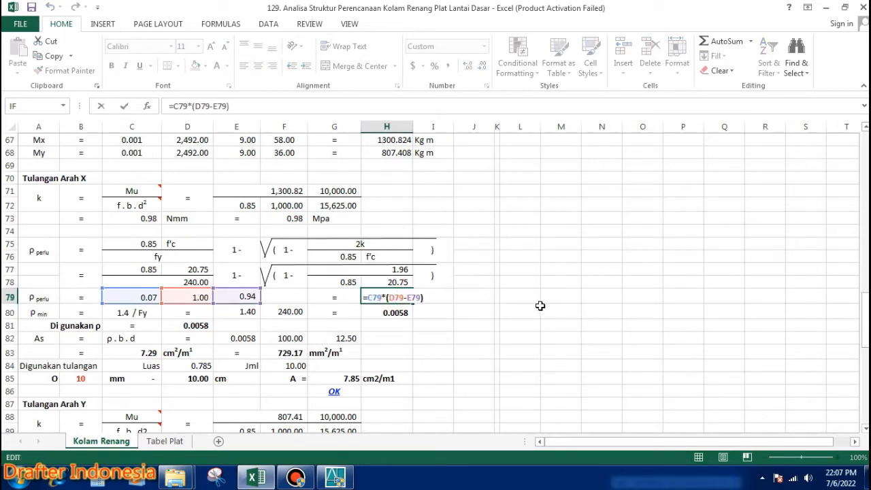
{"action": "key", "text": "Escape"}
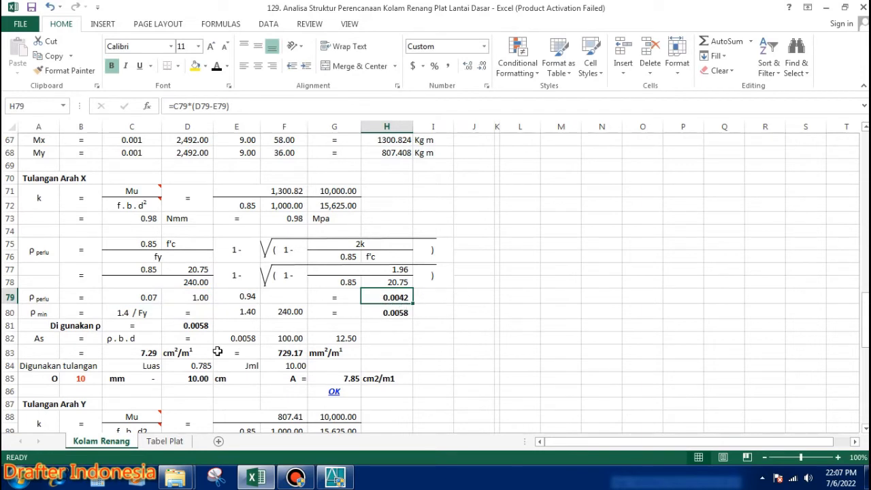
Step: Inspect the ρ min row 80: the 1.4 constant in E80, the Fy reference in F80 and the quotient formula in H80
{"action": "left_click", "coordinate": [246, 311]}
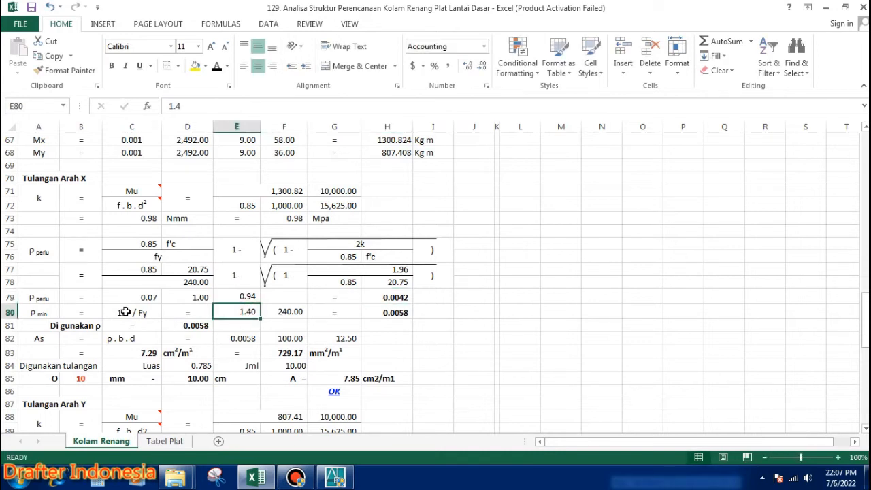
{"action": "double_click", "coordinate": [247, 311]}
{"action": "left_click", "coordinate": [289, 312]}
{"action": "type", "text": "=F20"}
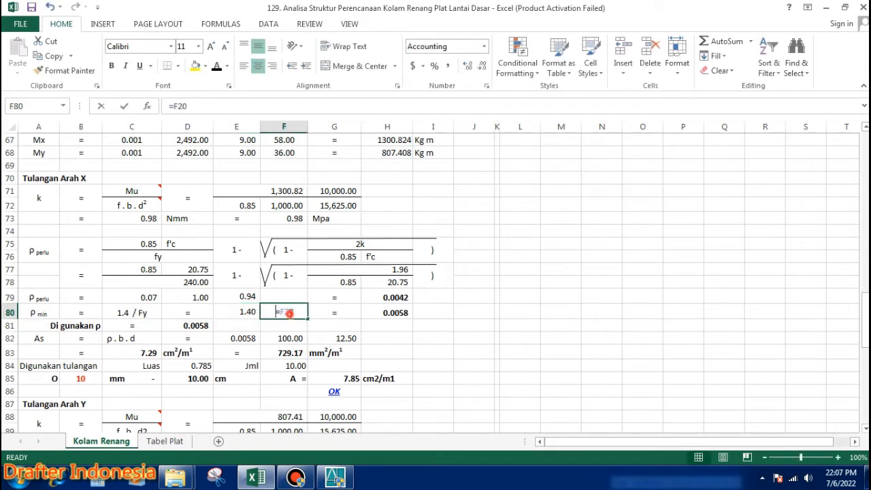
{"action": "left_click", "coordinate": [396, 316]}
{"action": "type", "text": "=E80/F80"}
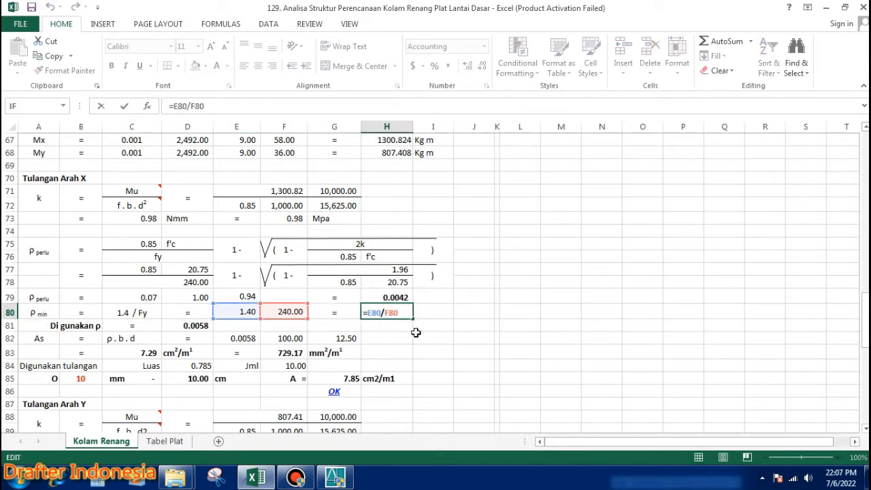
{"action": "key", "text": "ctrl+Return"}
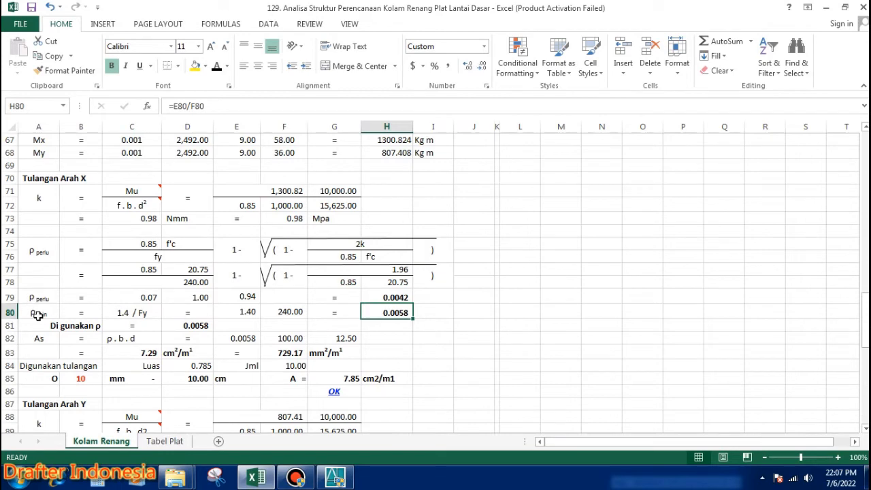
Step: Inspect the IF formula in D81 that selects the governing ρ from ρ perlu and ρ min
{"action": "scroll", "coordinate": [442, 314], "scroll_direction": "down", "scroll_amount": 1}
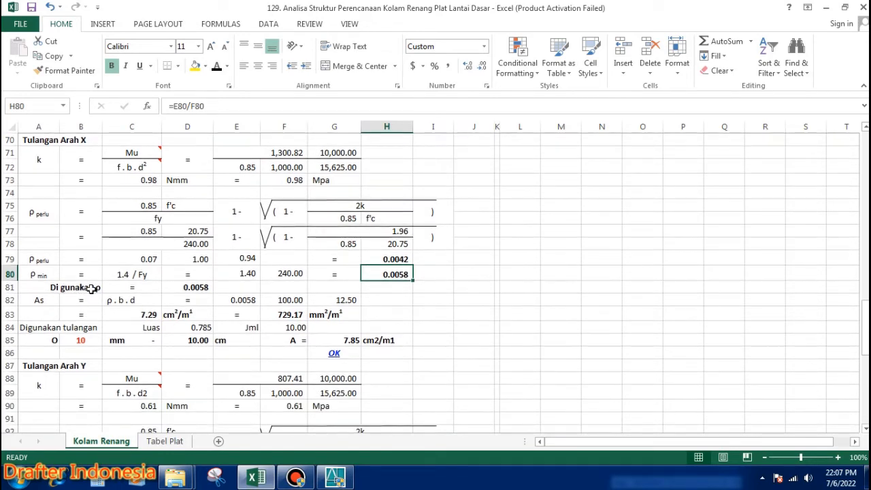
{"action": "double_click", "coordinate": [200, 287]}
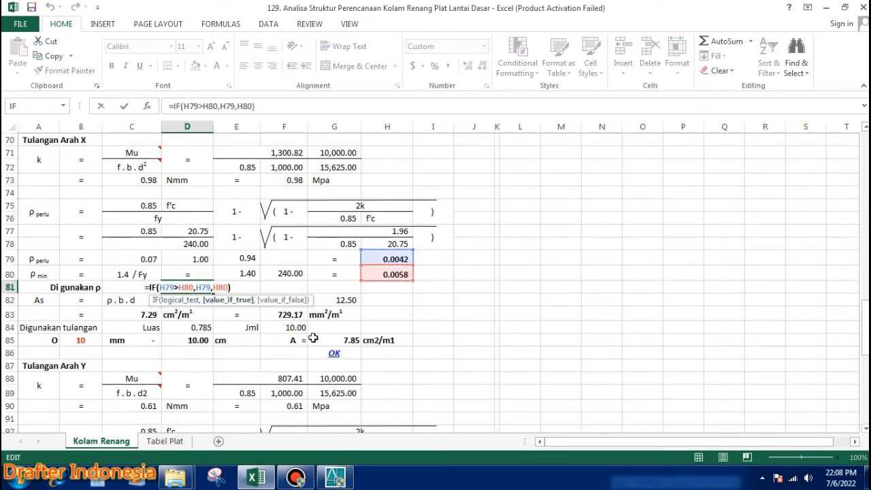
{"action": "key", "text": "ctrl+Return"}
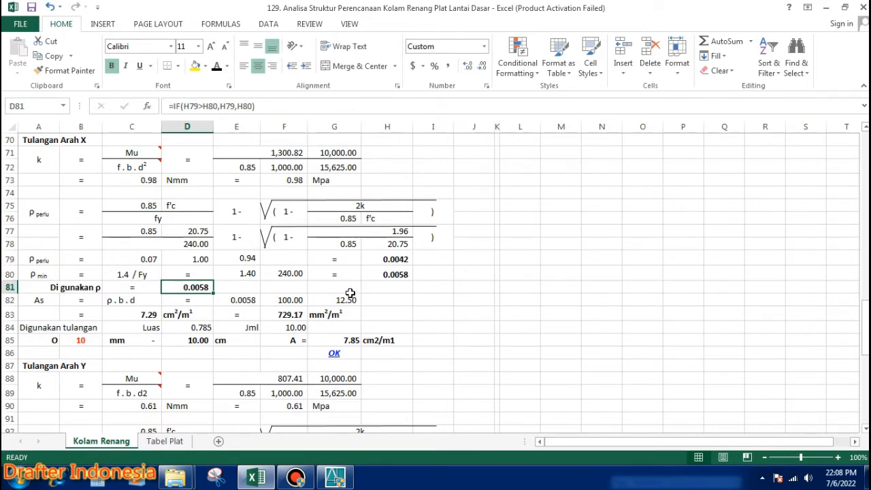
Step: Inspect the As row 82: its label and the ρ, b and d factors in E82, F82 and G82
{"action": "left_click", "coordinate": [42, 301]}
{"action": "double_click", "coordinate": [42, 301]}
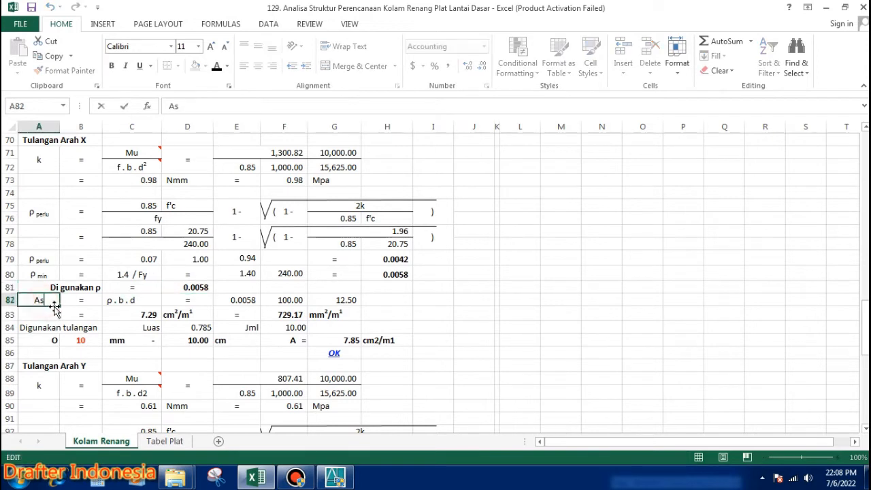
{"action": "key", "text": "Escape"}
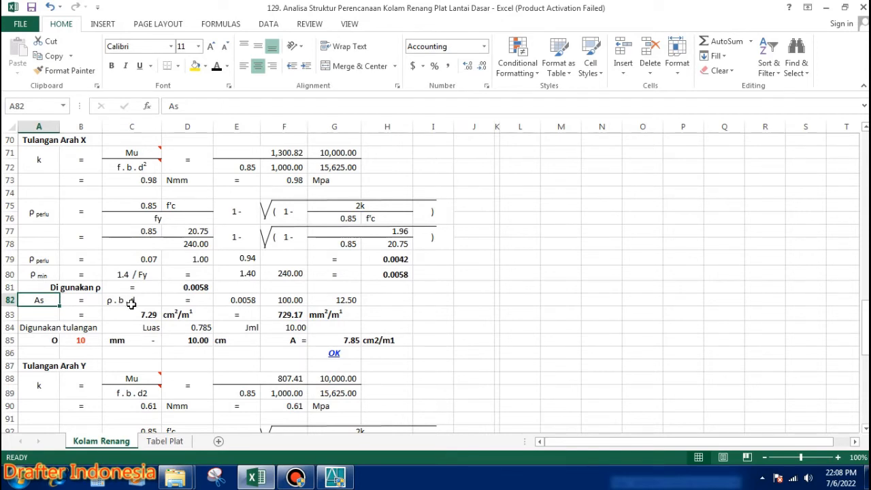
{"action": "left_click", "coordinate": [247, 299]}
{"action": "type", "text": "=D81"}
{"action": "left_click", "coordinate": [293, 302]}
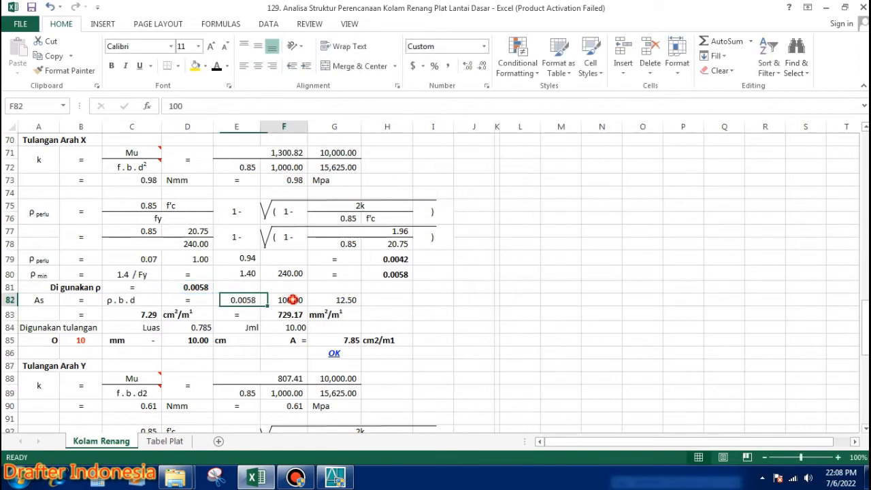
{"action": "type", "text": "100"}
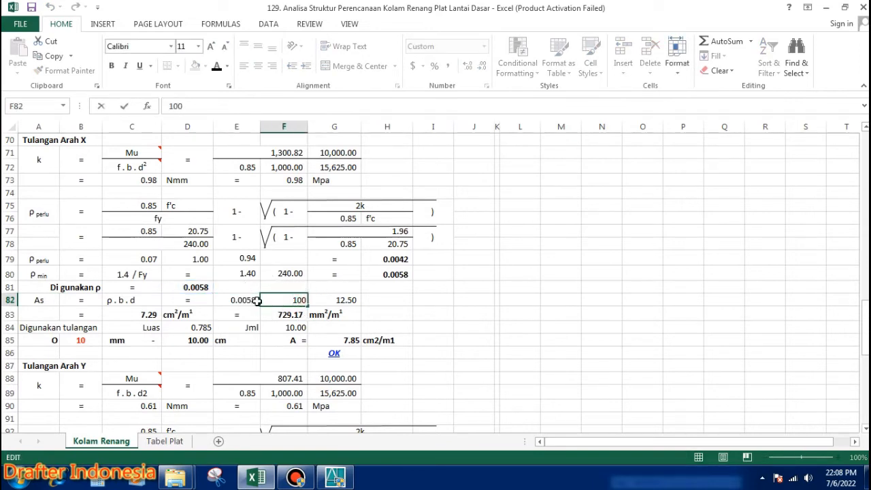
{"action": "left_click", "coordinate": [356, 302]}
{"action": "type", "text": "=F46"}
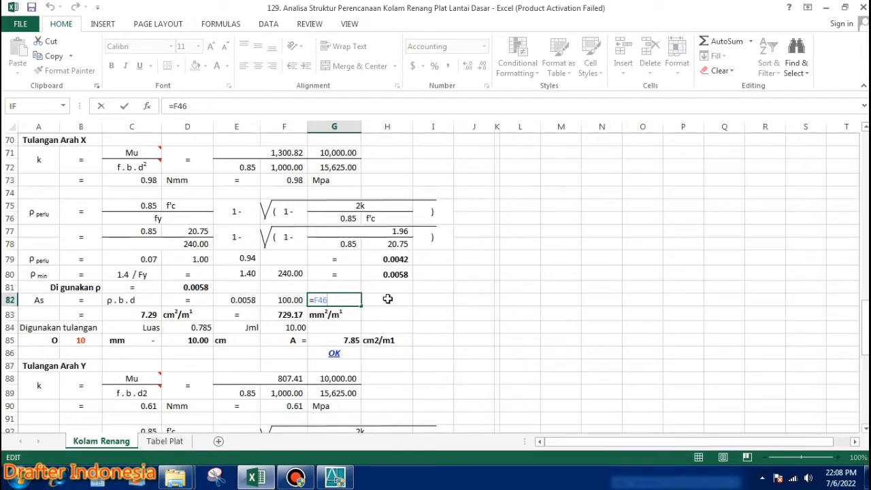
{"action": "key", "text": "Escape"}
Step: Inspect the As result formula in C83 and its conversion to mm²/m in F83
{"action": "left_click", "coordinate": [140, 315]}
{"action": "type", "text": "=E82*F82*G82"}
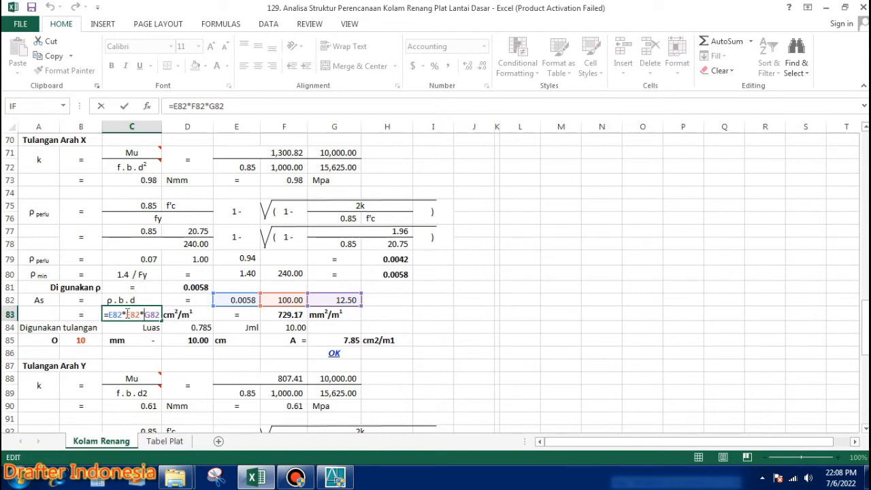
{"action": "key", "text": "ctrl+Return"}
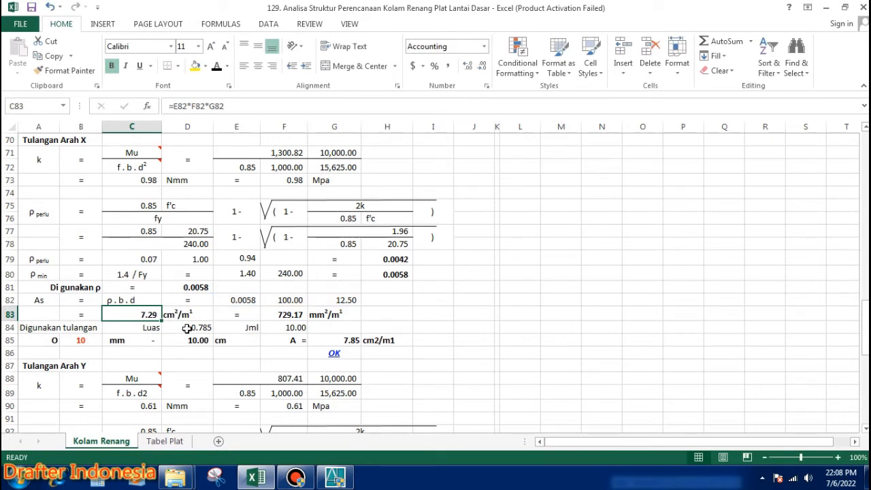
{"action": "double_click", "coordinate": [292, 314]}
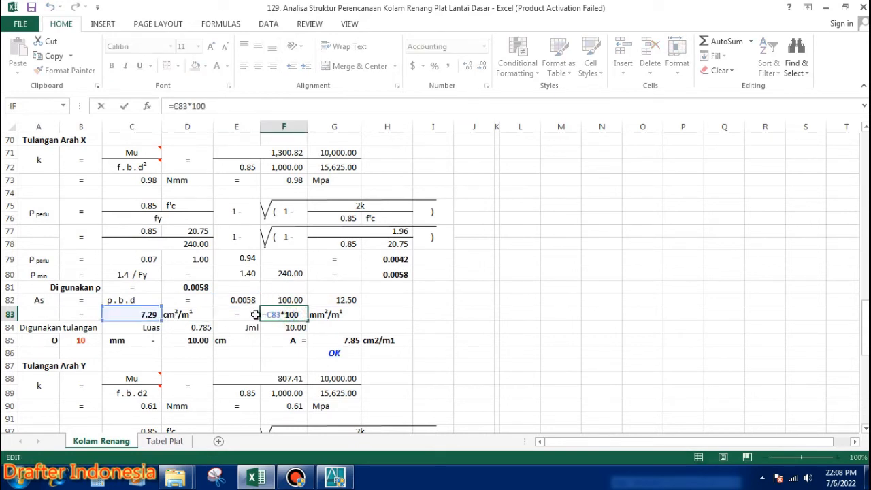
{"action": "key", "text": "ctrl+Return"}
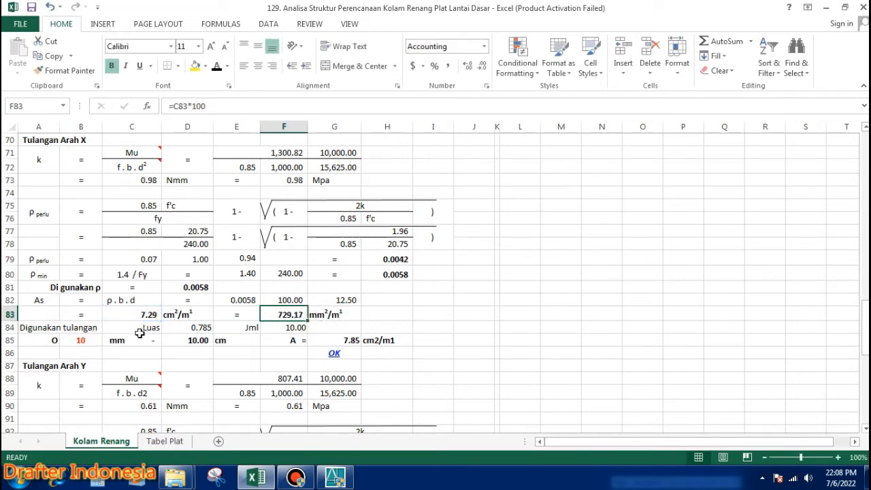
Step: Try a bar diameter of 13 mm in B85 for the X-direction reinforcement
{"action": "left_click", "coordinate": [75, 340]}
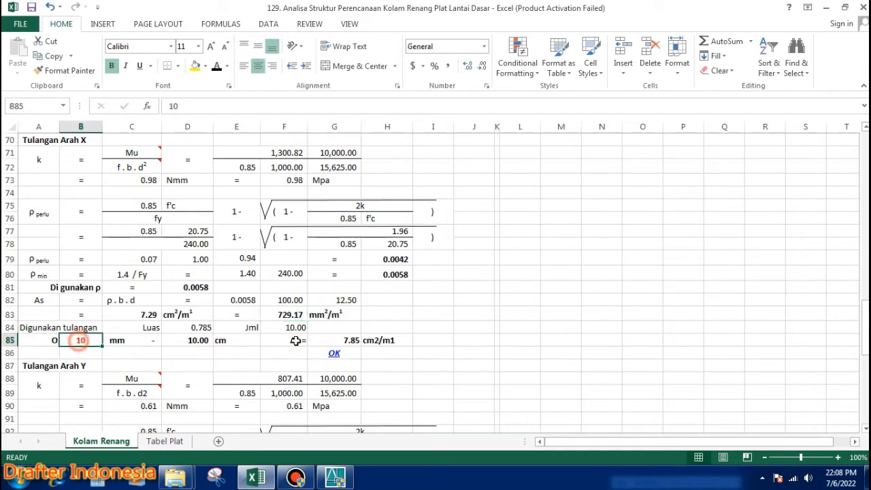
{"action": "type", "text": "13"}
{"action": "key", "text": "Return"}
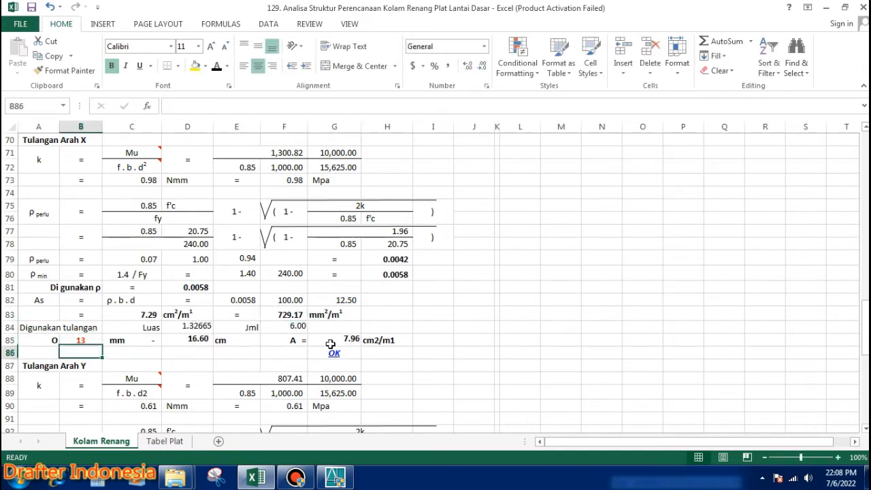
Step: Set the X-direction bar diameter in B85 to 12 mm
{"action": "left_click", "coordinate": [81, 340]}
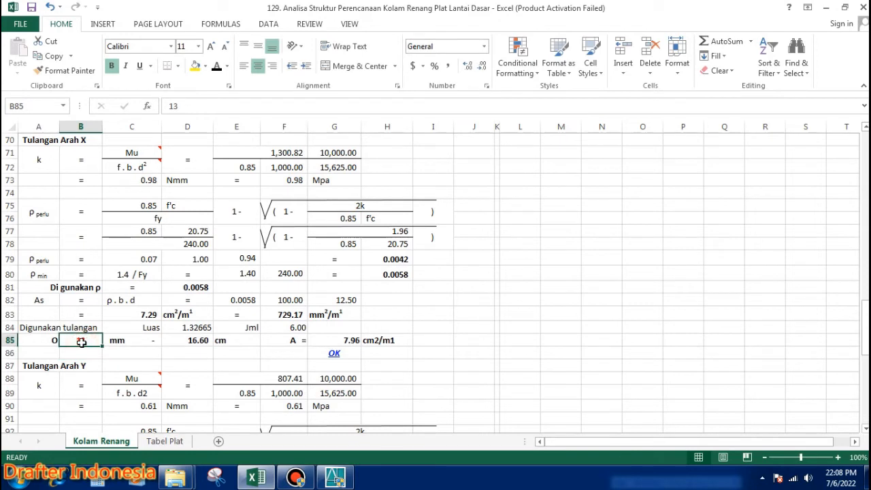
{"action": "type", "text": "12"}
{"action": "key", "text": "Return"}
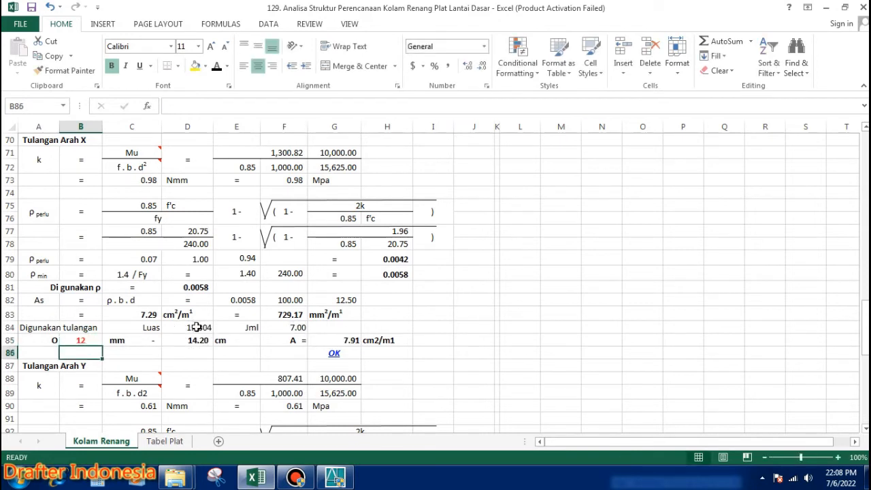
Step: Inspect the bar area formula (Luas) in D84 and the rounded bar count formula (Jml) in F84
{"action": "double_click", "coordinate": [191, 327]}
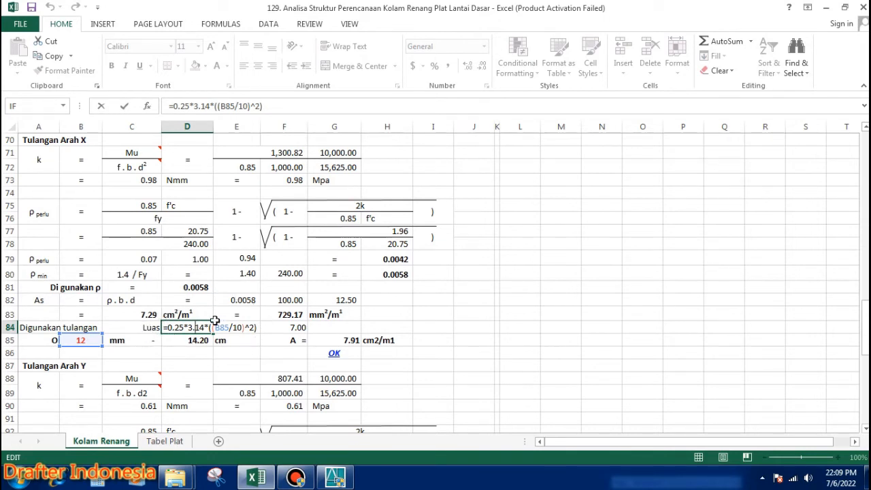
{"action": "key", "text": "Escape"}
{"action": "double_click", "coordinate": [300, 328]}
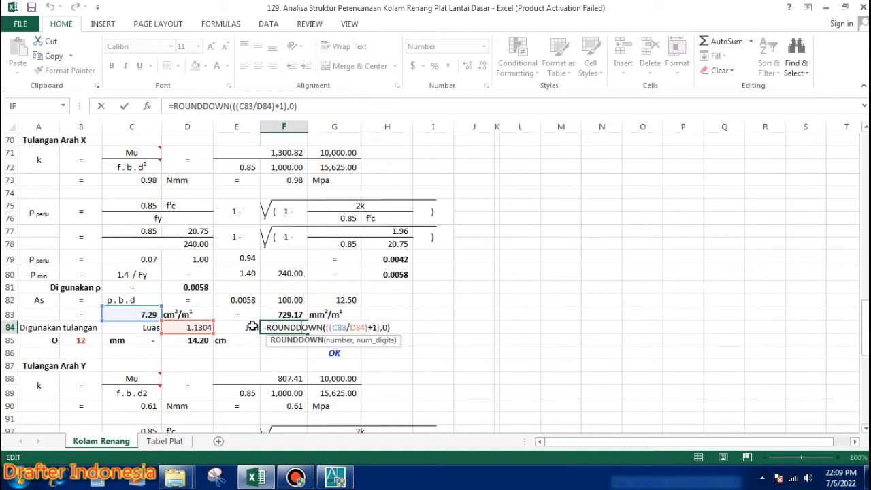
{"action": "key", "text": "Escape"}
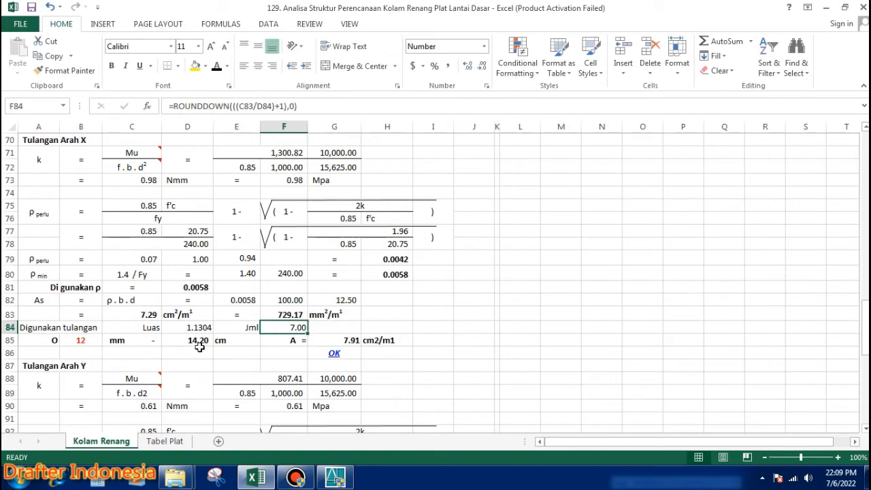
Step: Inspect the bar spacing formula in D85, the provided steel area formula in G85 and its OK/NO check in G86
{"action": "double_click", "coordinate": [198, 343]}
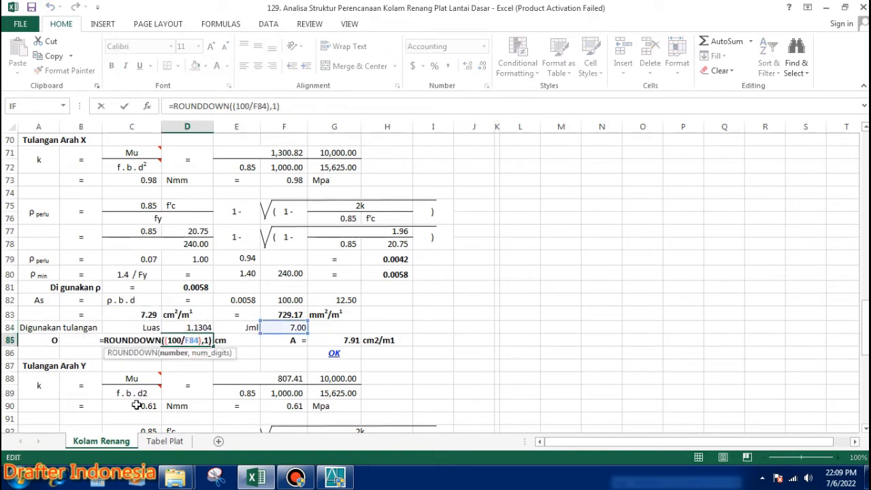
{"action": "key", "text": "Escape"}
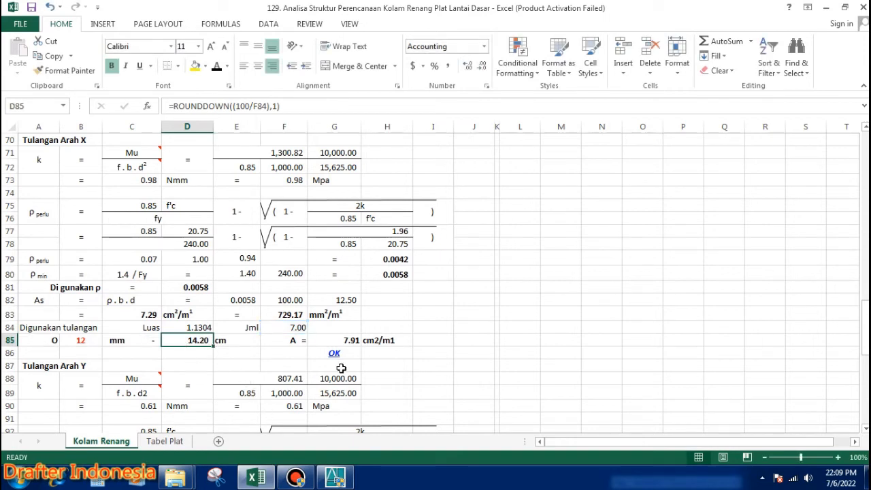
{"action": "double_click", "coordinate": [348, 338]}
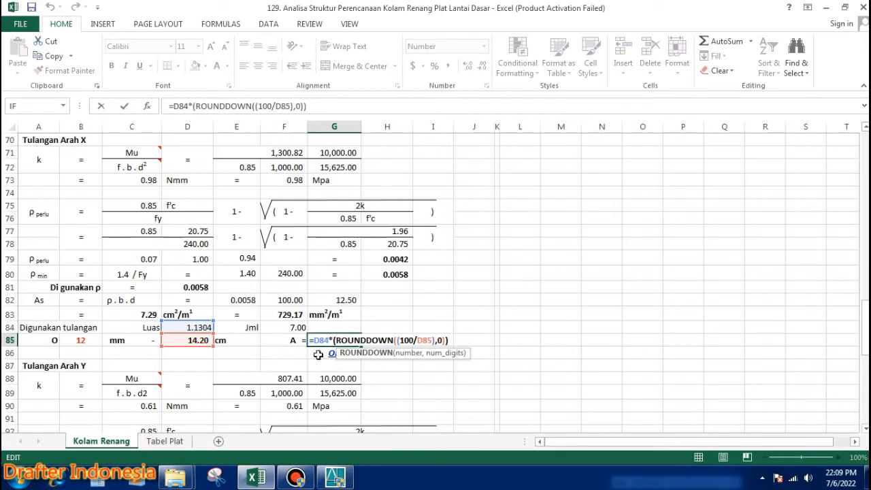
{"action": "key", "text": "Escape"}
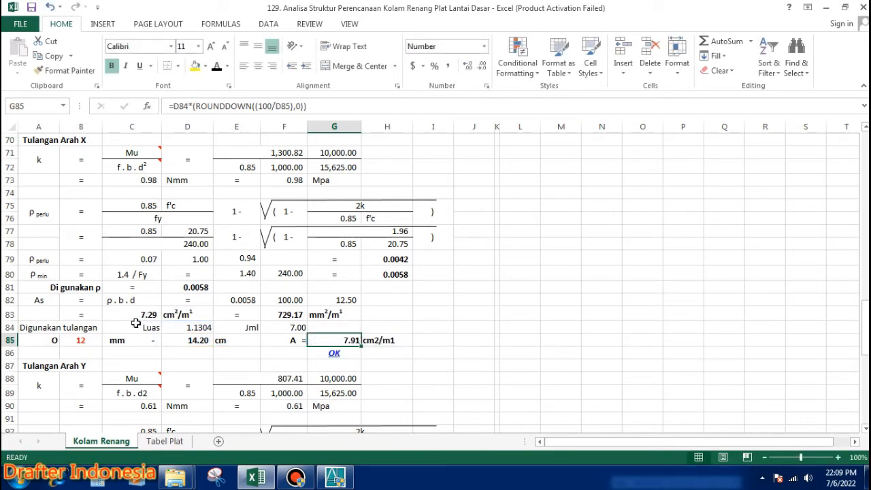
{"action": "double_click", "coordinate": [339, 352]}
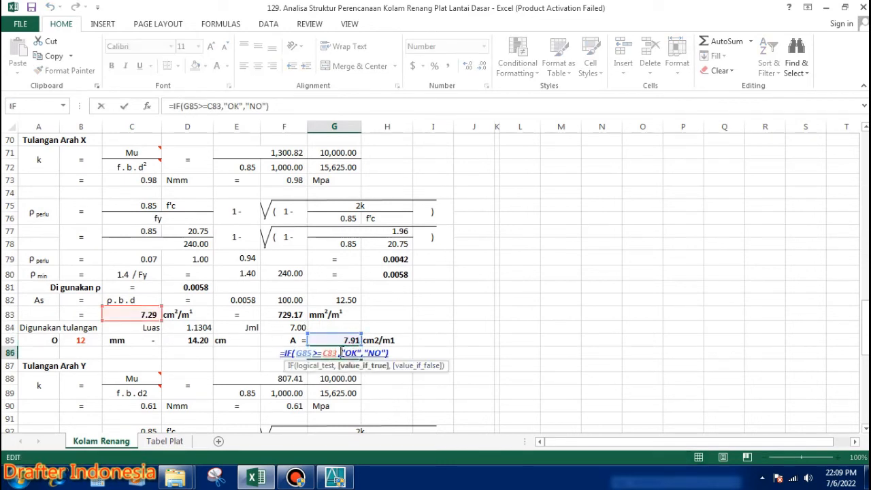
{"action": "key", "text": "Escape"}
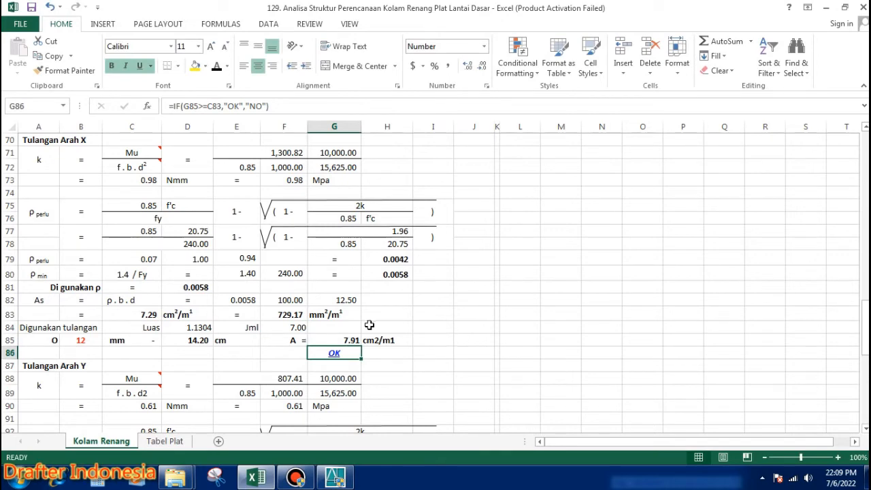
Step: Format the 2 in the f . b . d2 label in C89, under Tulangan Arah Y, as superscript
{"action": "scroll", "coordinate": [359, 324], "scroll_direction": "down", "scroll_amount": 2}
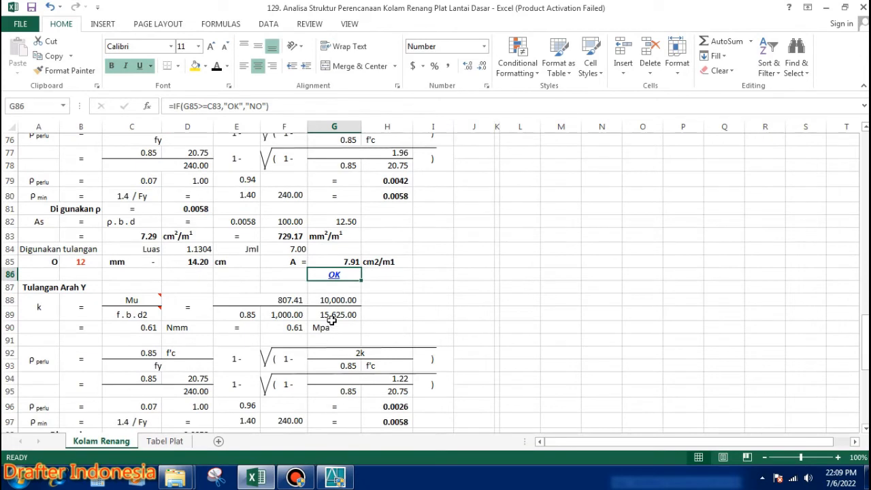
{"action": "left_click", "coordinate": [38, 311]}
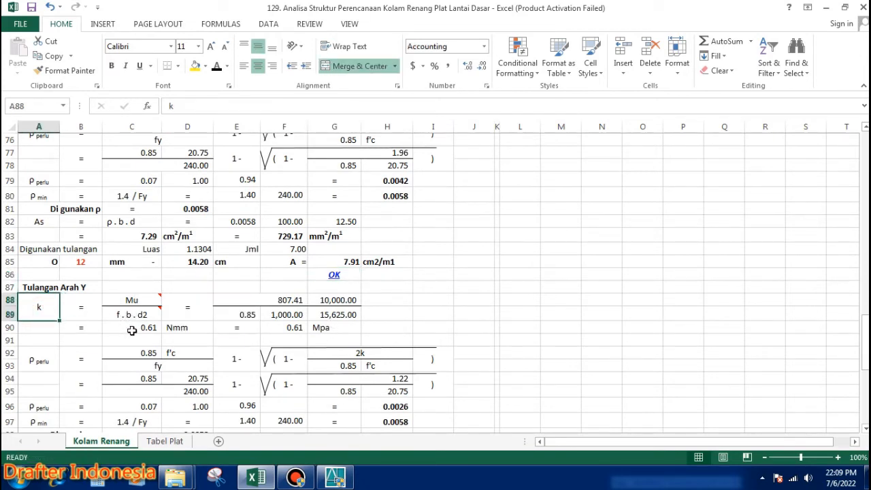
{"action": "left_click", "coordinate": [141, 314]}
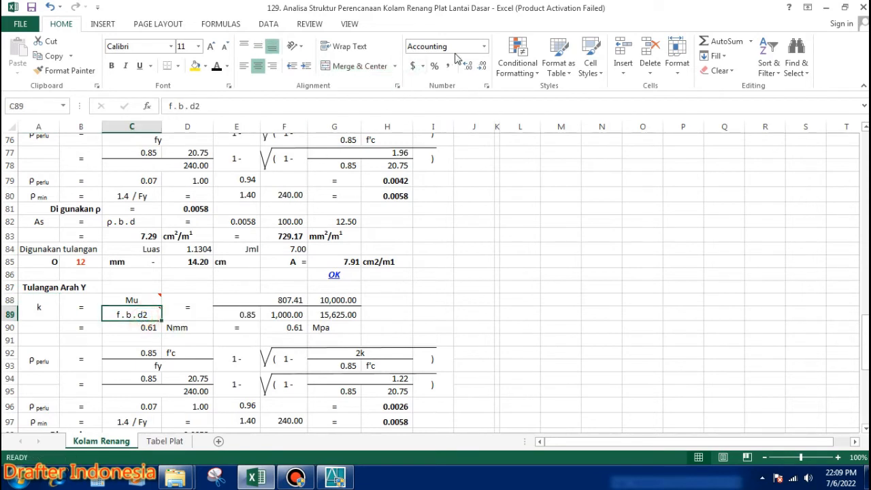
{"action": "left_click", "coordinate": [483, 46]}
{"action": "left_click", "coordinate": [469, 68]}
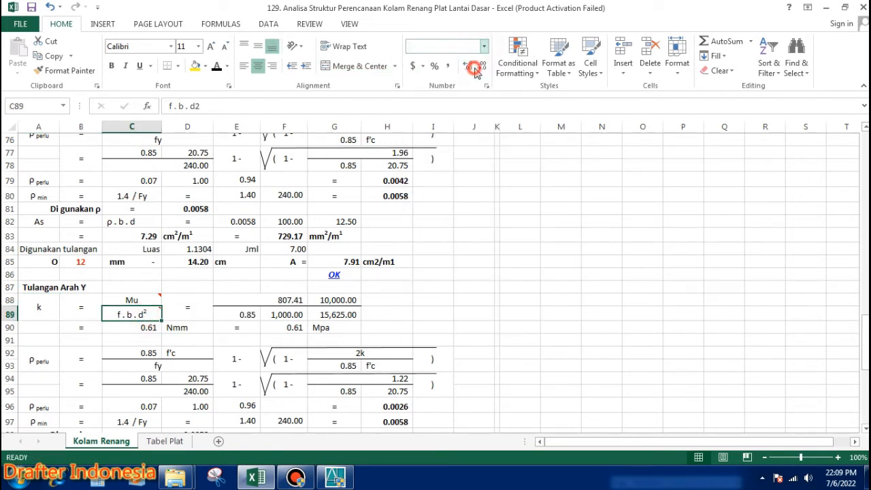
{"action": "left_click", "coordinate": [550, 255]}
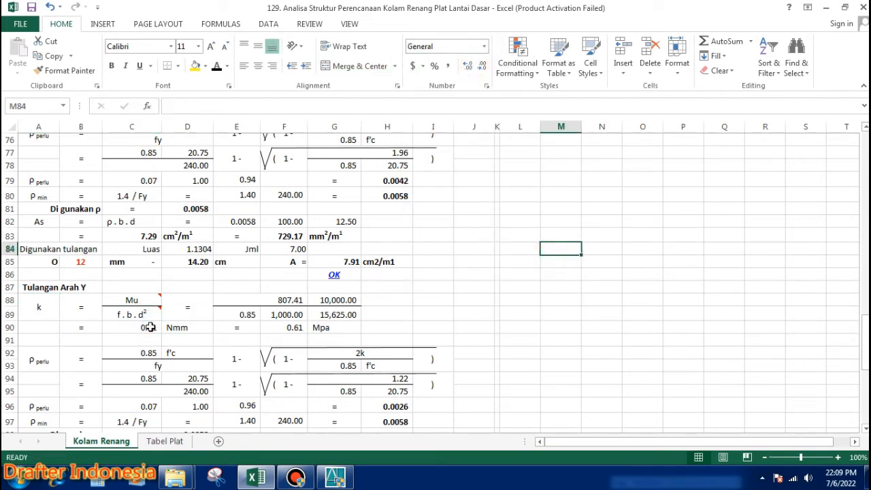
Step: Inspect the Y-direction k numerator in row 88: the Mu reference in E88 and the power-of-ten factor in G88
{"action": "double_click", "coordinate": [292, 299]}
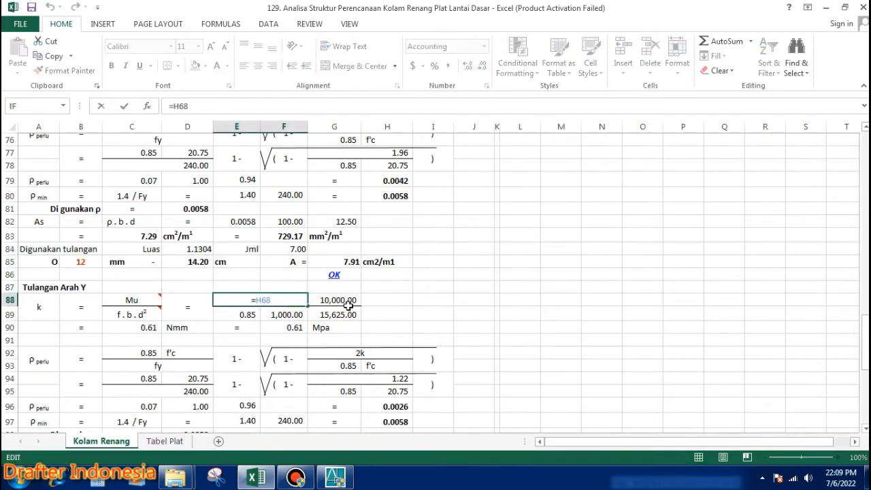
{"action": "left_click", "coordinate": [345, 299]}
{"action": "double_click", "coordinate": [345, 299]}
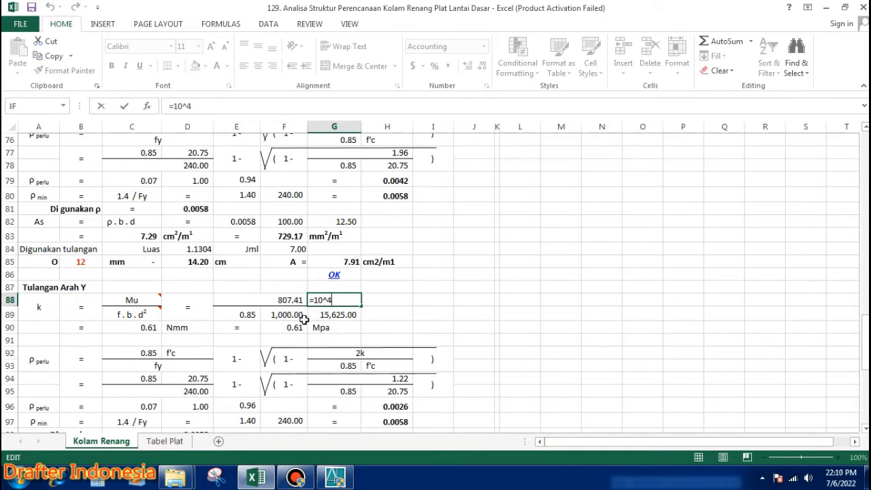
{"action": "key", "text": "Escape"}
Step: Inspect the Y-direction k denominator factors in E89, F89 and G89, and the quotient formula in C90
{"action": "double_click", "coordinate": [244, 314]}
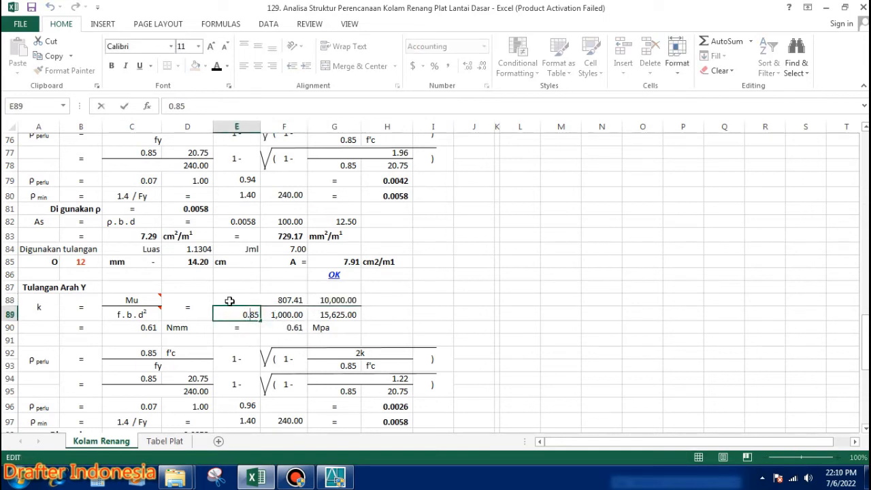
{"action": "left_click", "coordinate": [279, 314]}
{"action": "double_click", "coordinate": [279, 314]}
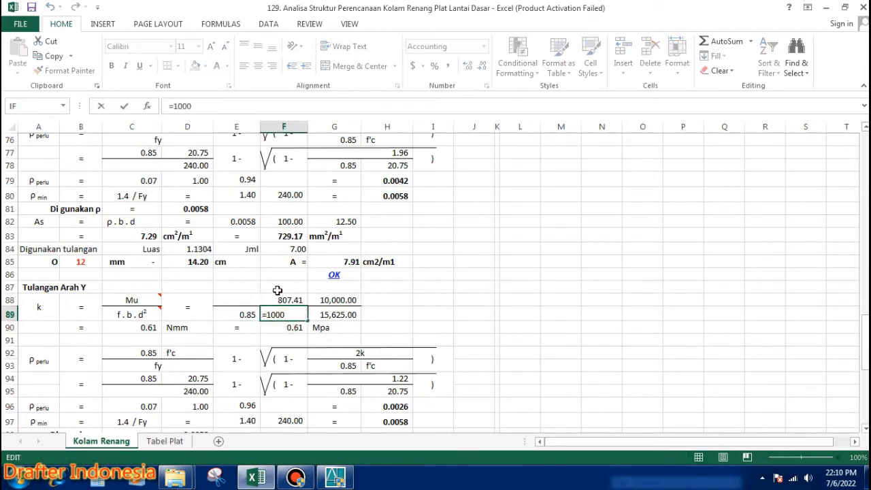
{"action": "key", "text": "Escape"}
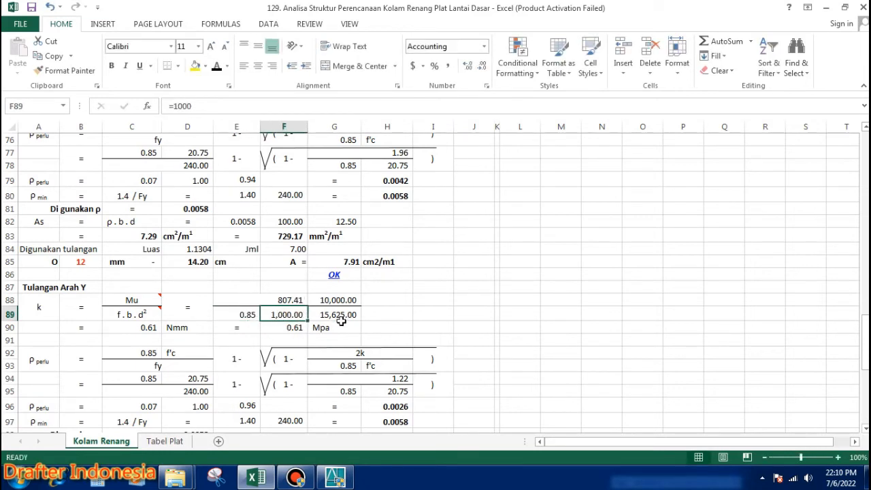
{"action": "double_click", "coordinate": [343, 314]}
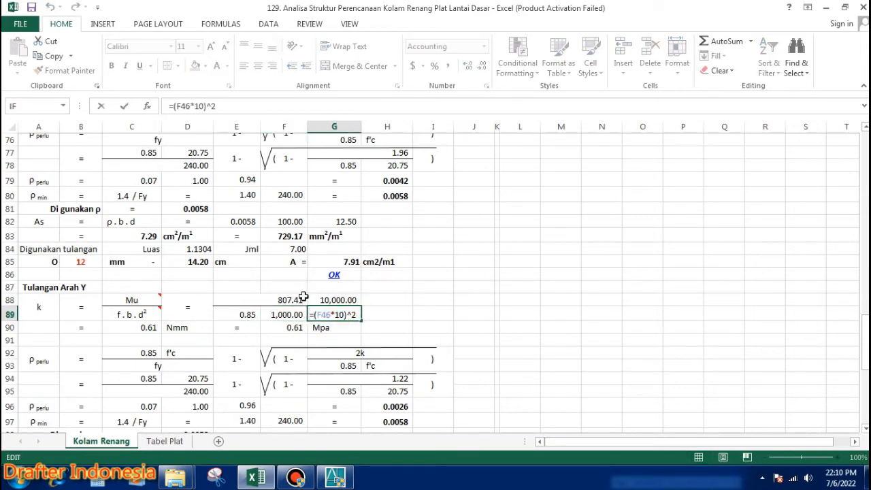
{"action": "key", "text": "Escape"}
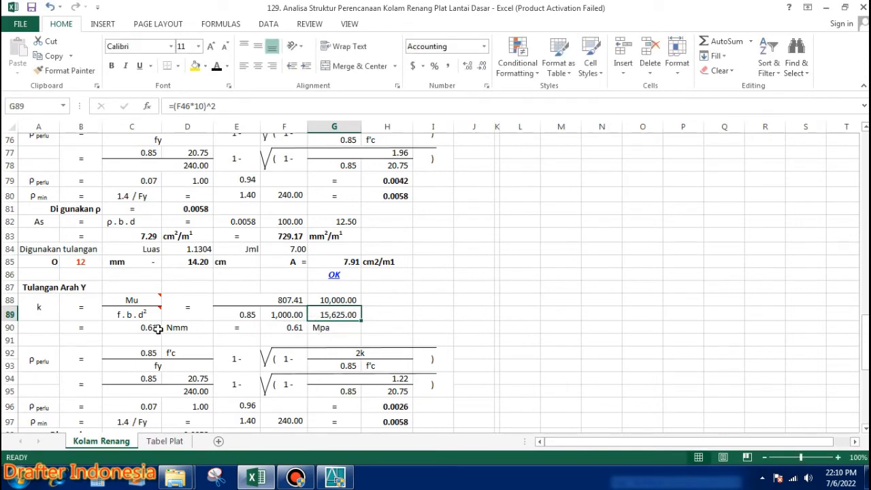
{"action": "double_click", "coordinate": [146, 327]}
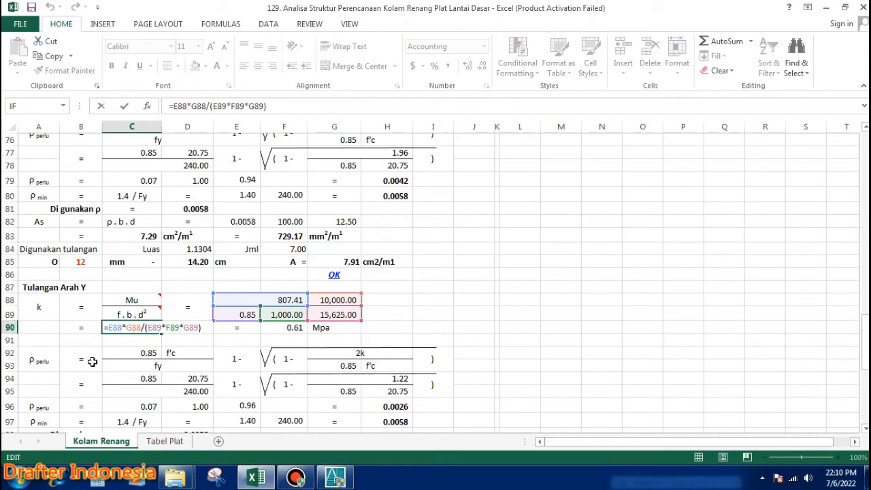
{"action": "key", "text": "Escape"}
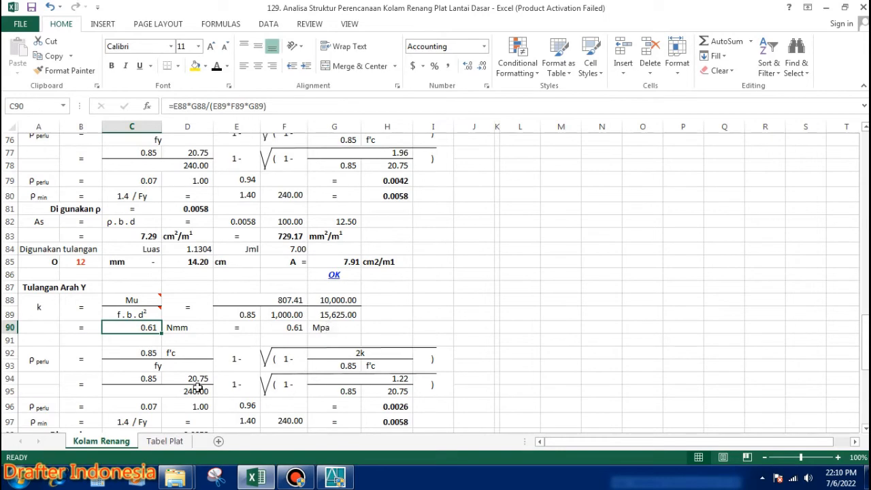
Step: Inspect the Y-direction ρ perlu fraction: the constant in C94, the f'c reference in D94 and the fy reference in row 95
{"action": "scroll", "coordinate": [112, 359], "scroll_direction": "down", "scroll_amount": 2}
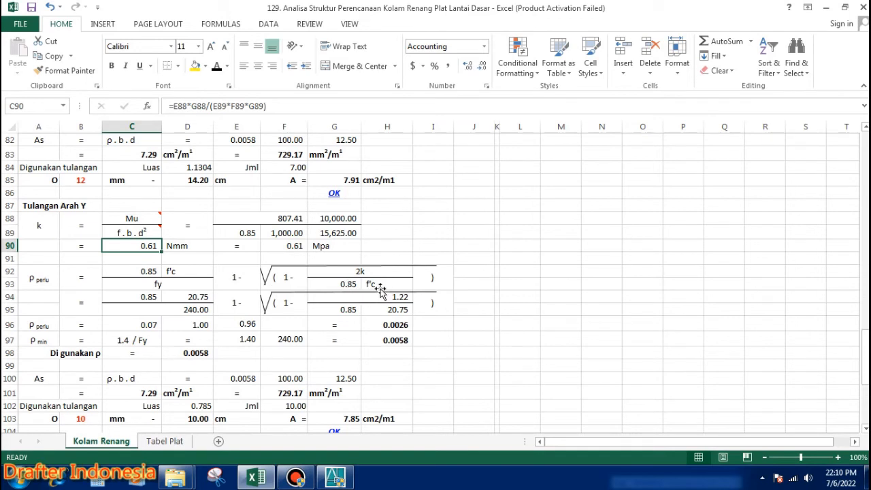
{"action": "double_click", "coordinate": [151, 297]}
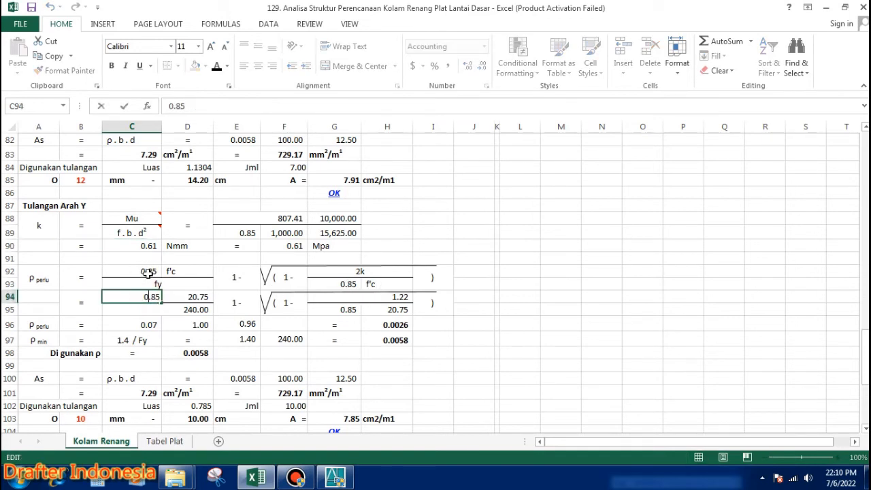
{"action": "double_click", "coordinate": [190, 298]}
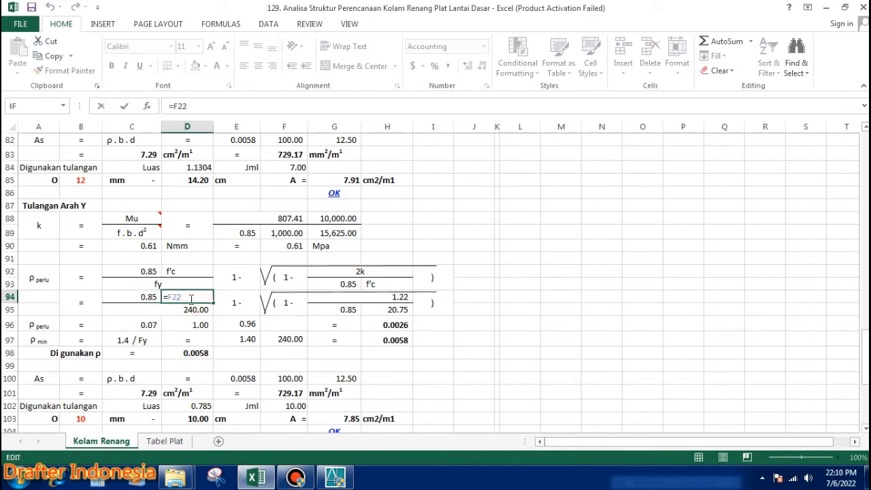
{"action": "left_click", "coordinate": [194, 307]}
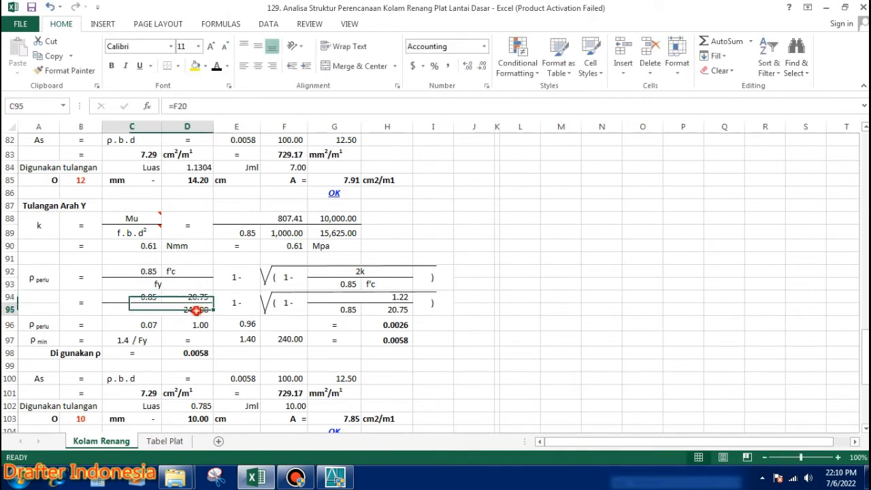
{"action": "left_click", "coordinate": [241, 307]}
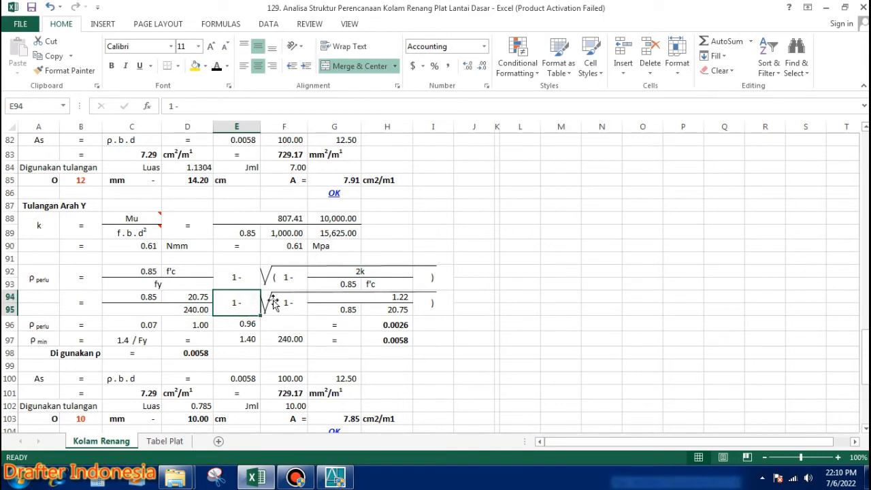
Step: Inspect the Y-direction ρ perlu square-root fraction: the 2k formula in G94, the constant in G95 and the f'c reference in H95
{"action": "left_click", "coordinate": [401, 298]}
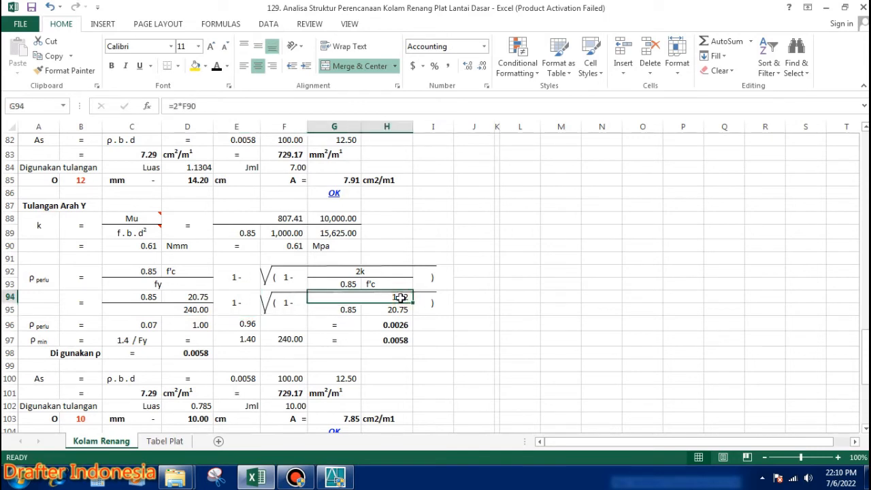
{"action": "double_click", "coordinate": [401, 298]}
{"action": "key", "text": "Return"}
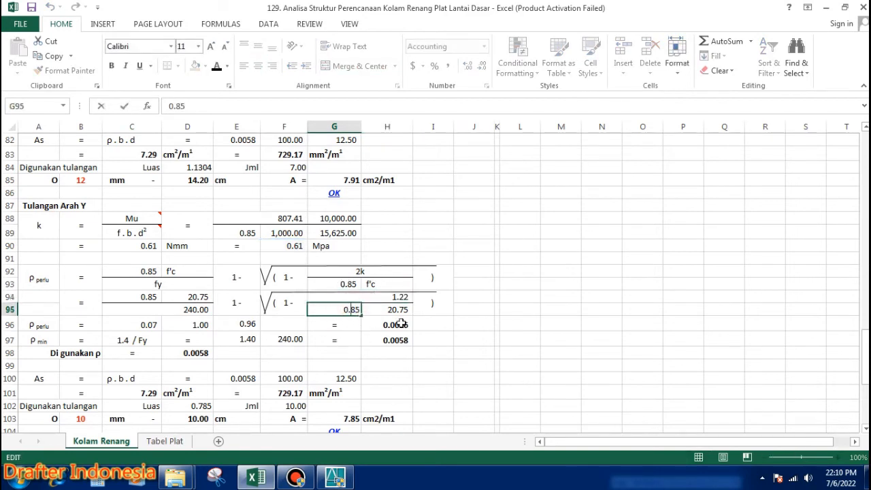
{"action": "left_click", "coordinate": [393, 310]}
{"action": "type", "text": "=F22"}
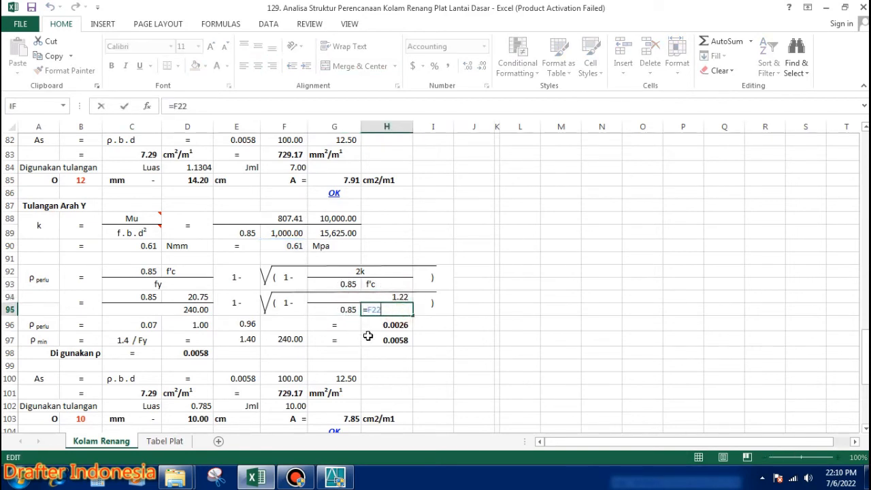
{"action": "key", "text": "ctrl+Return"}
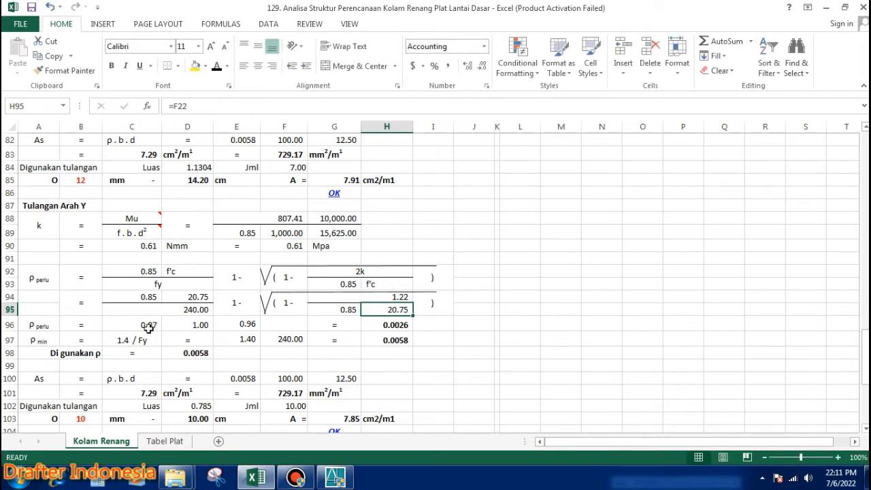
Step: Inspect the Y-direction ρ perlu terms in C96, D96 and E96, and the formula combining them in H96
{"action": "double_click", "coordinate": [148, 327]}
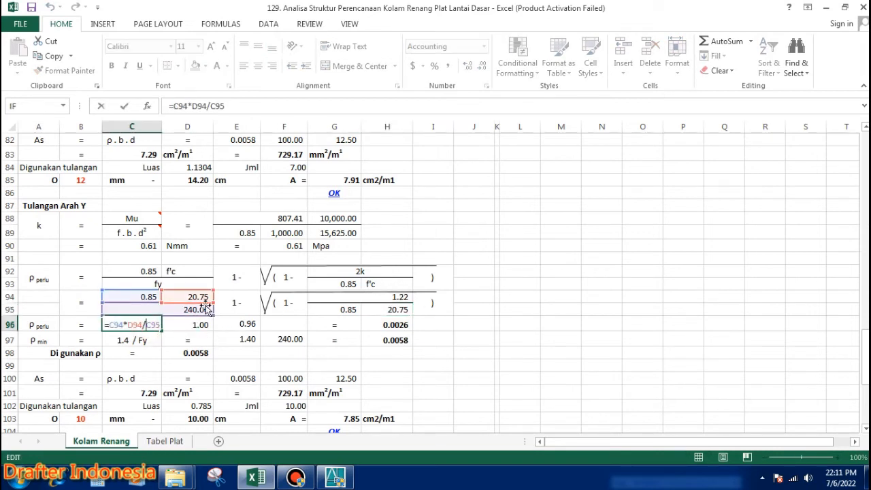
{"action": "left_click", "coordinate": [201, 322]}
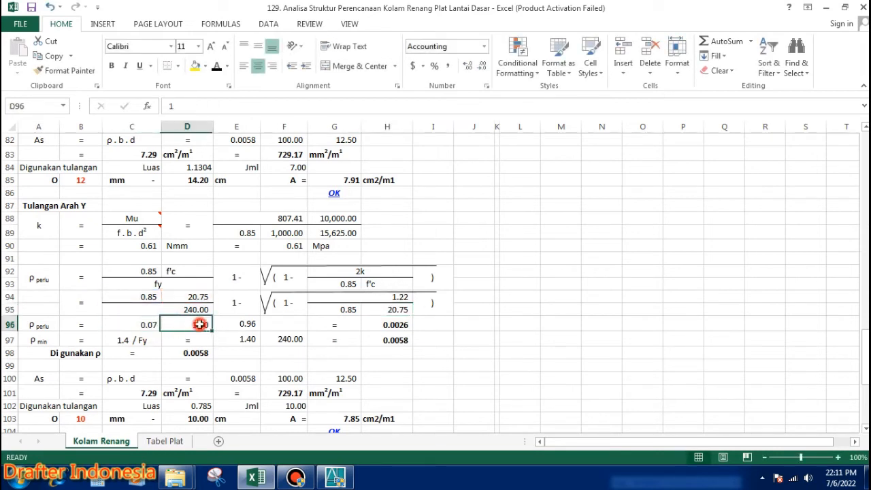
{"action": "double_click", "coordinate": [250, 323]}
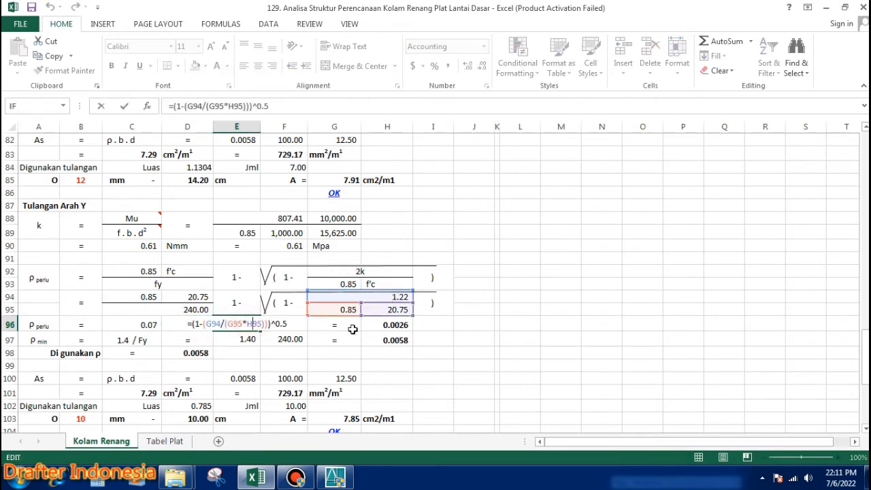
{"action": "key", "text": "Escape"}
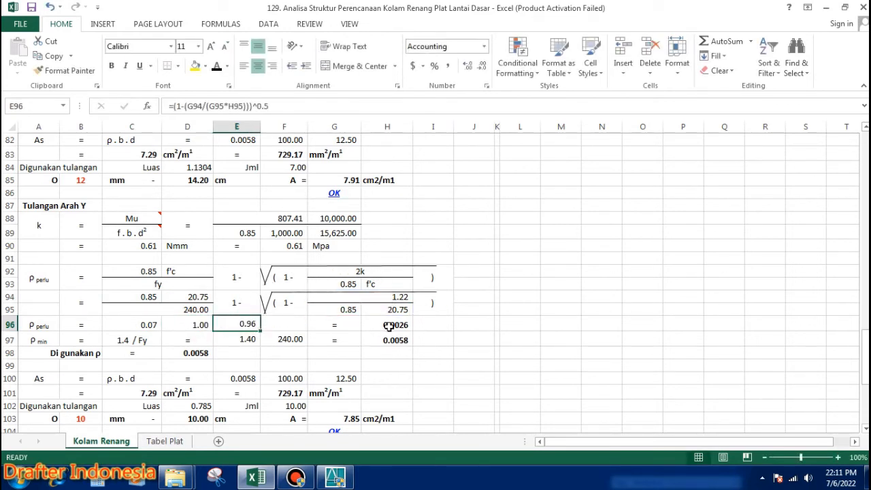
{"action": "double_click", "coordinate": [388, 326]}
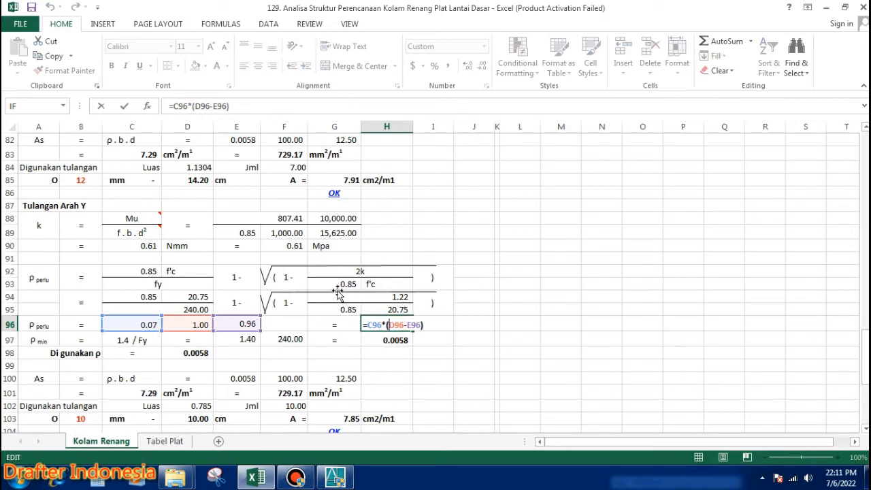
{"action": "key", "text": "Escape"}
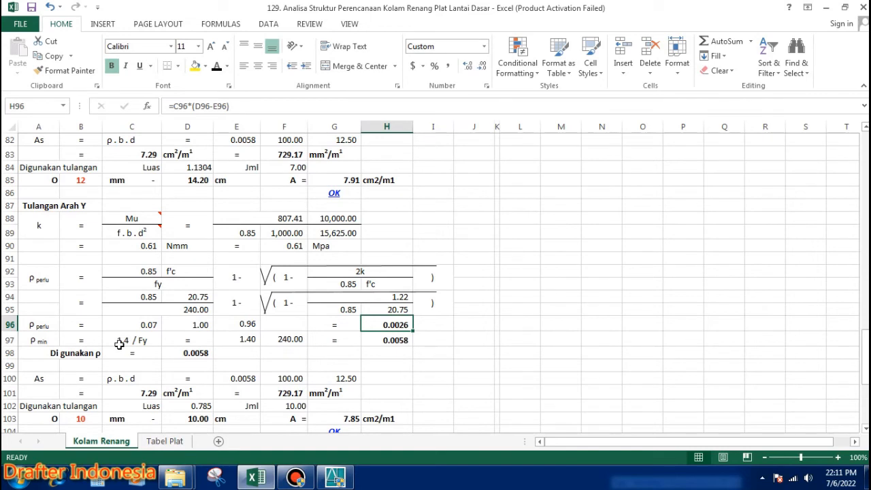
Step: Inspect the Y-direction ρ min calculation in row 97: the constant in E97, the fy reference in F97 and the quotient in H97
{"action": "left_click", "coordinate": [245, 339]}
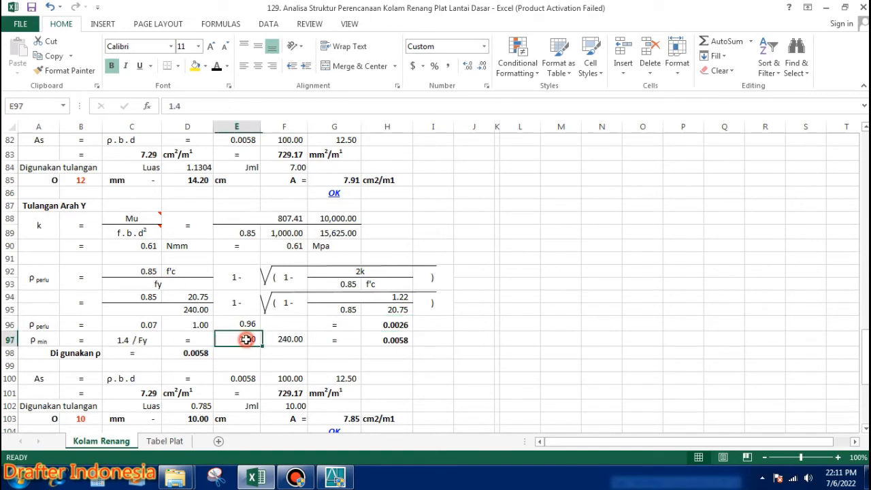
{"action": "double_click", "coordinate": [289, 338]}
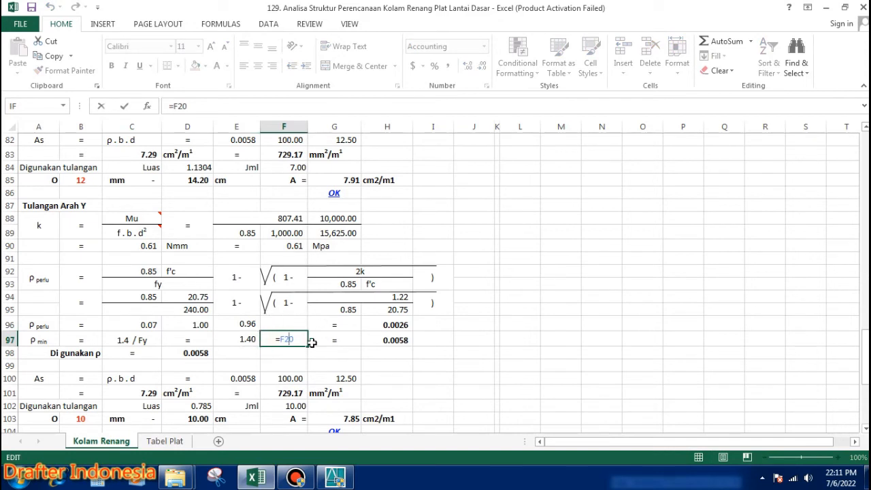
{"action": "key", "text": "Escape"}
{"action": "double_click", "coordinate": [408, 340]}
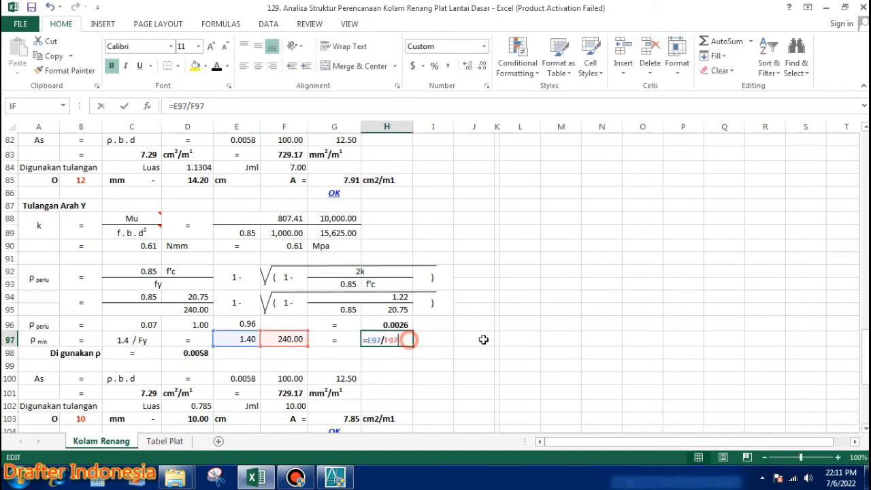
{"action": "key", "text": "Escape"}
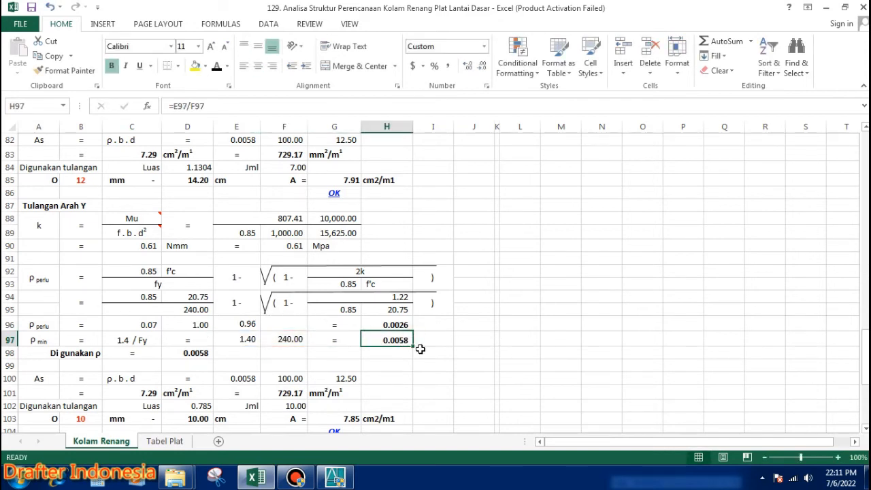
Step: Examine the IF formula in D98 that selects the ρ used for the Y direction
{"action": "left_click", "coordinate": [203, 354]}
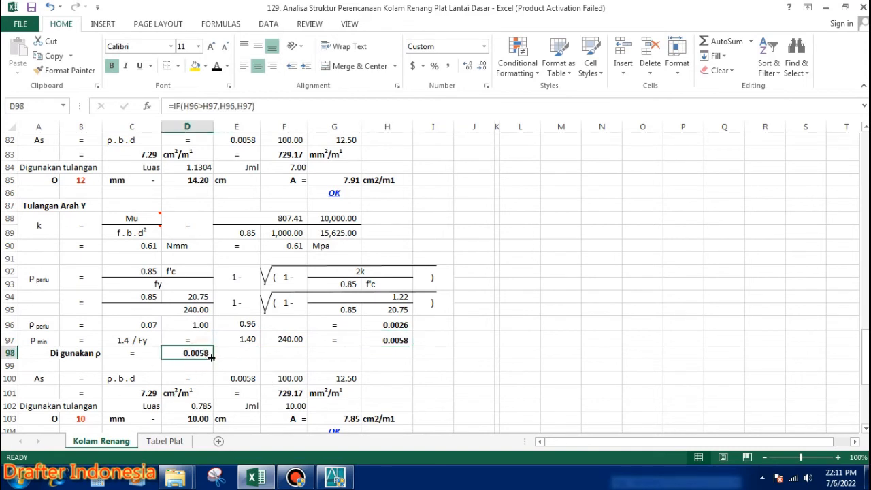
{"action": "double_click", "coordinate": [203, 353]}
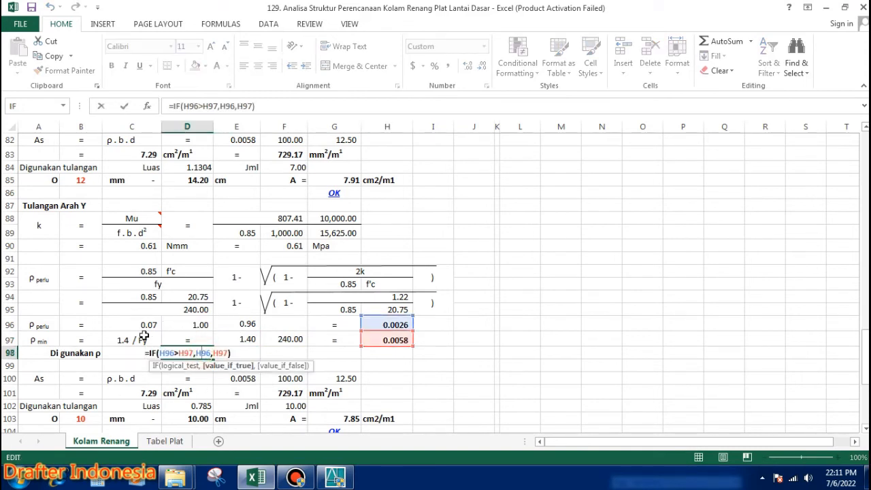
{"action": "key", "text": "Escape"}
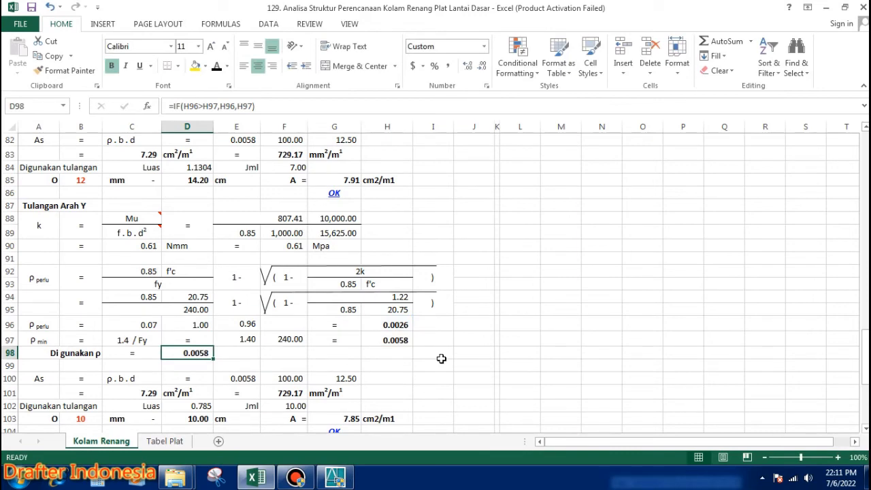
Step: Inspect the Y-direction As inputs in row 100: the ρ reference in E100, the width b in F100 and the depth reference in G100
{"action": "scroll", "coordinate": [418, 344], "scroll_direction": "down", "scroll_amount": 2}
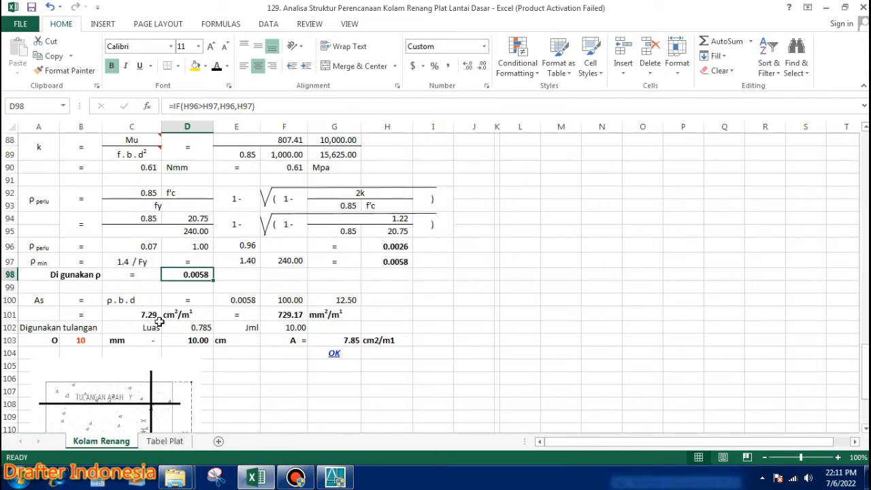
{"action": "double_click", "coordinate": [249, 299]}
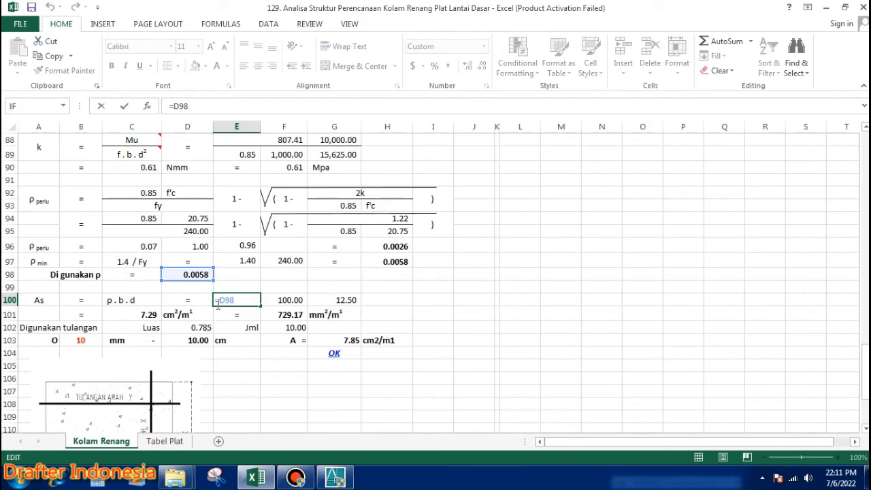
{"action": "key", "text": "Escape"}
{"action": "double_click", "coordinate": [289, 299]}
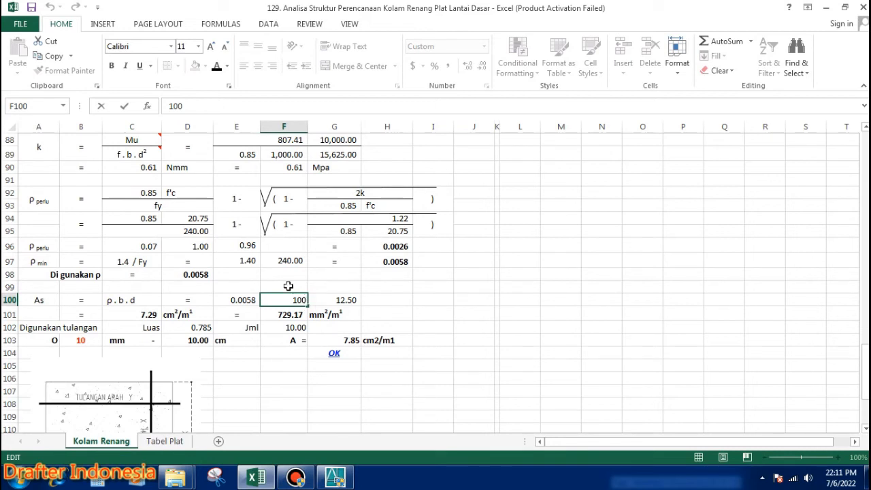
{"action": "key", "text": "Escape"}
{"action": "double_click", "coordinate": [341, 297]}
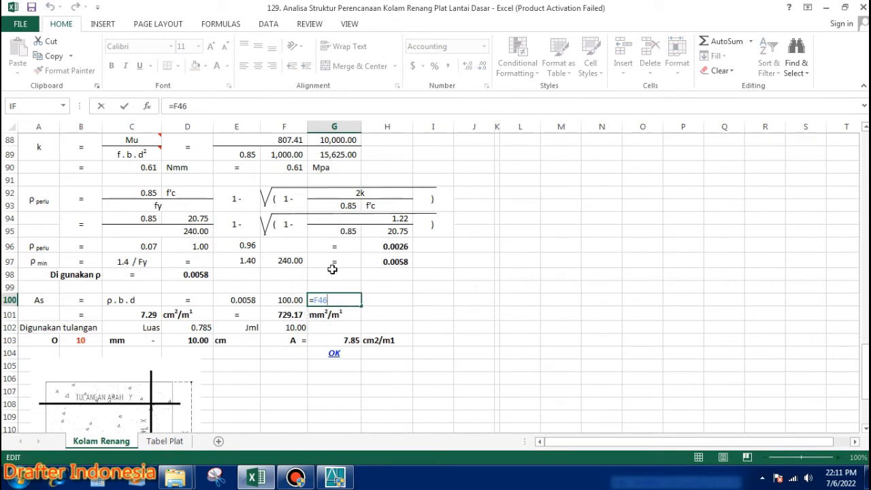
{"action": "key", "text": "Escape"}
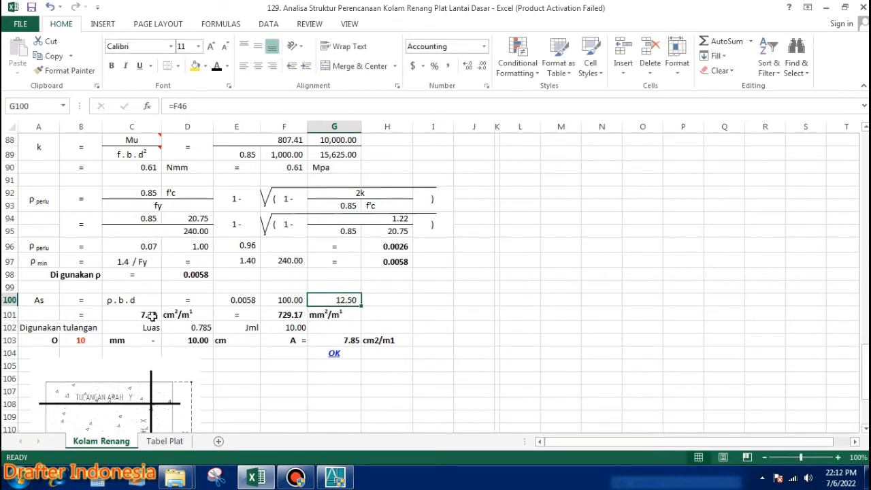
Step: Inspect the Y-direction As product formula in C101 and its conversion to mm²/m in F101
{"action": "double_click", "coordinate": [151, 315]}
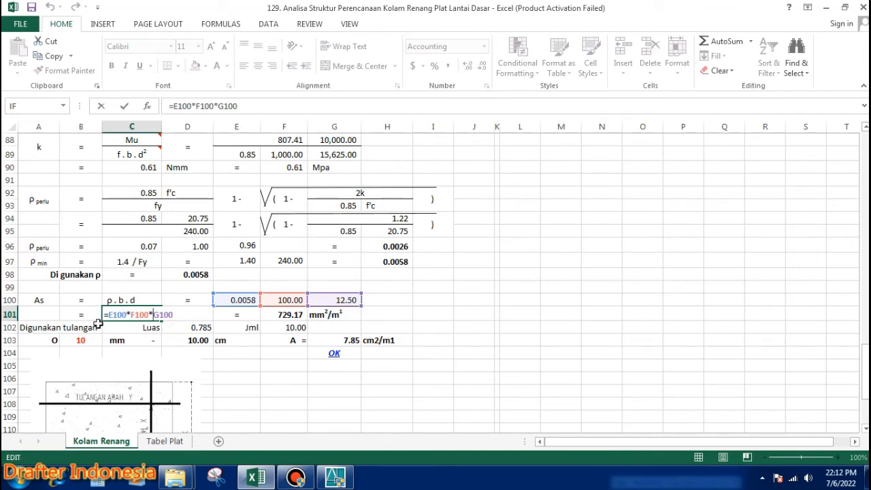
{"action": "scroll", "coordinate": [158, 318], "scroll_direction": "up", "scroll_amount": 2}
{"action": "scroll", "coordinate": [156, 320], "scroll_direction": "down", "scroll_amount": 2}
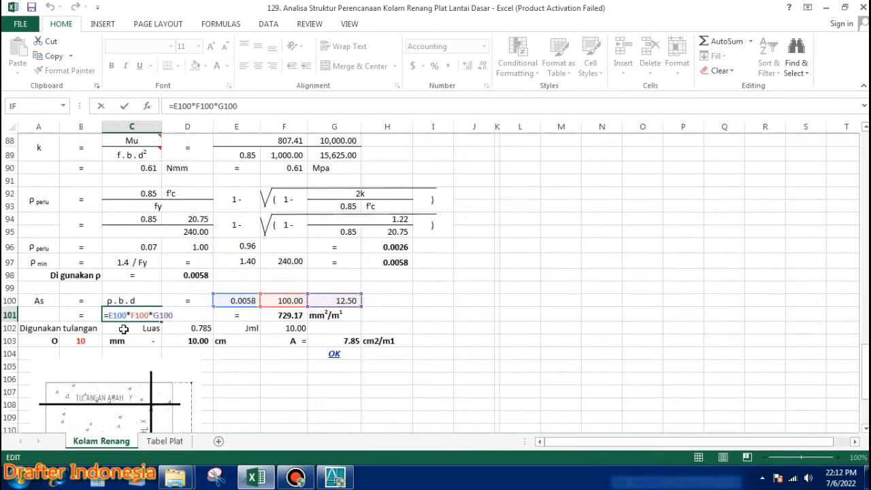
{"action": "key", "text": "Escape"}
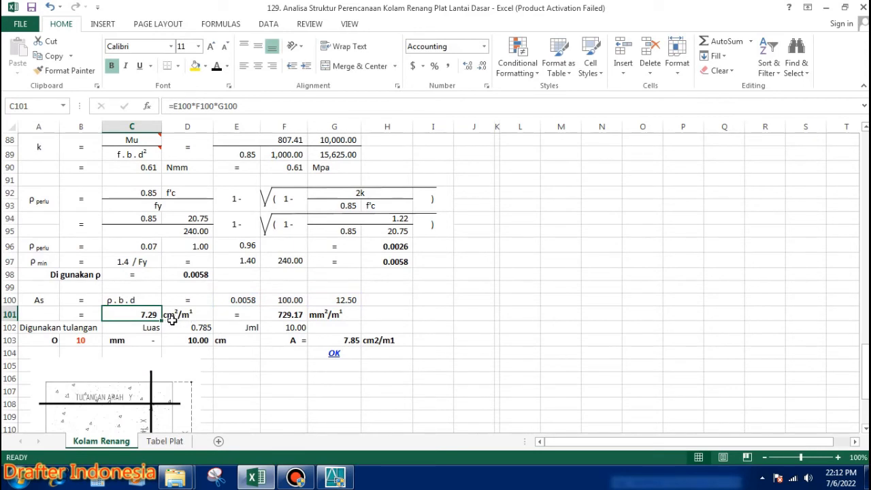
{"action": "double_click", "coordinate": [289, 316]}
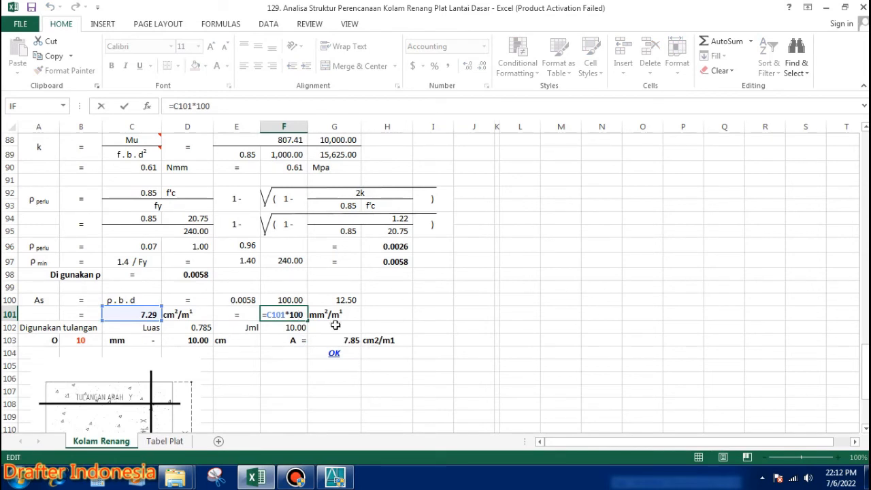
{"action": "key", "text": "ctrl+Return"}
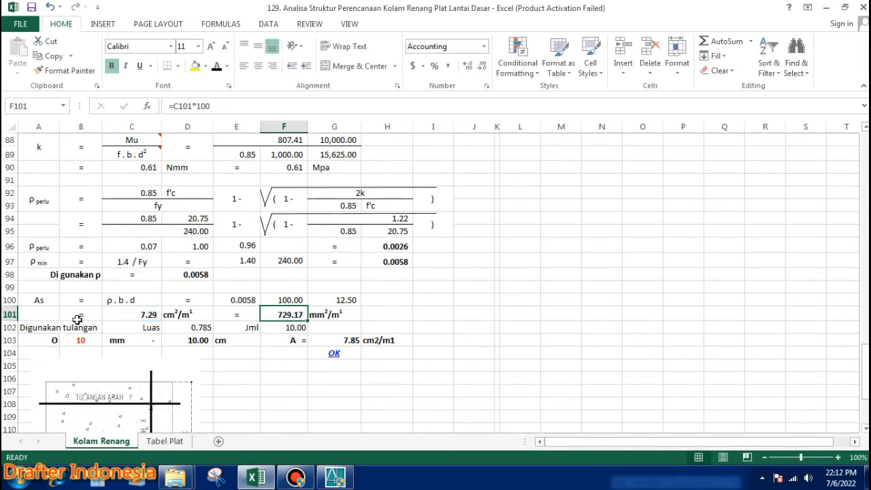
Step: Set the Y-direction reinforcement bar diameter in B103 to 12 mm
{"action": "scroll", "coordinate": [97, 340], "scroll_direction": "up", "scroll_amount": 4}
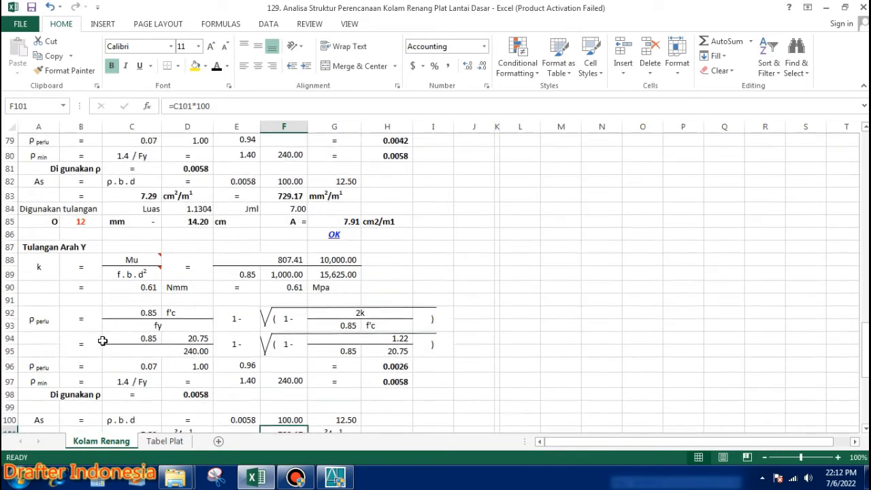
{"action": "scroll", "coordinate": [82, 261], "scroll_direction": "down", "scroll_amount": 3}
{"action": "left_click", "coordinate": [83, 376]}
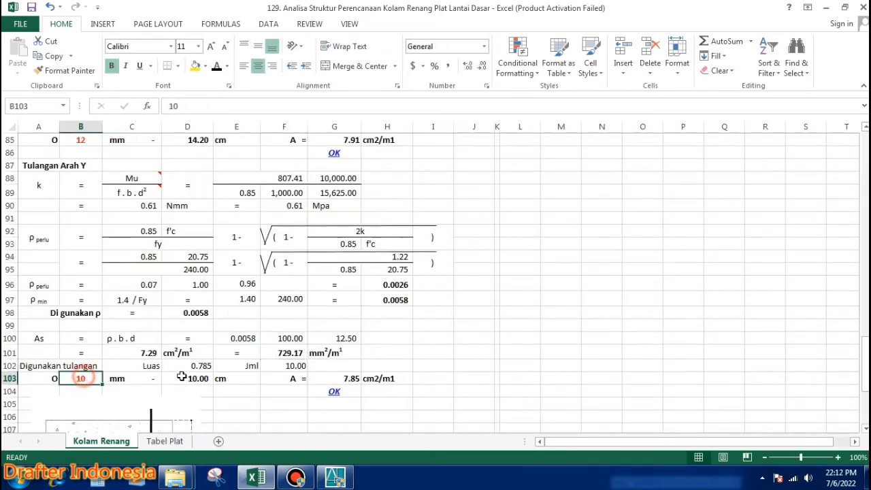
{"action": "type", "text": "12"}
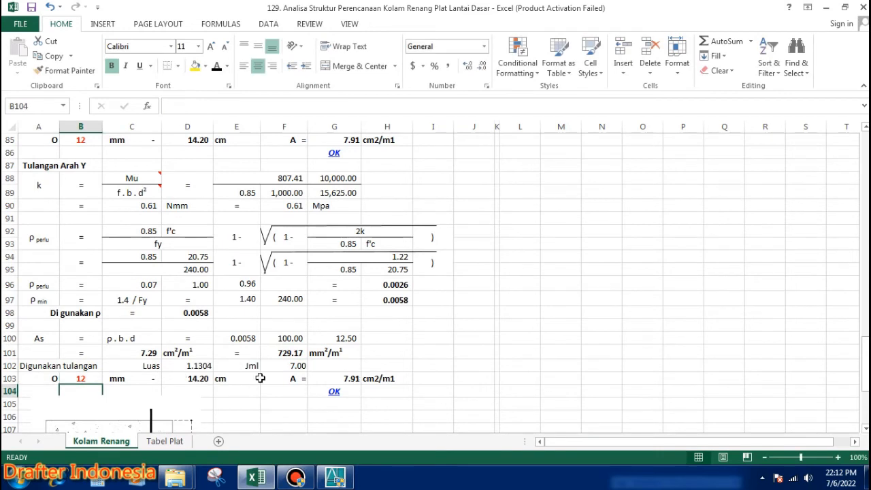
Step: Inspect the Y-direction formulas for the bar area in D102, the bar count in F102 and the bar spacing in D103
{"action": "double_click", "coordinate": [206, 366]}
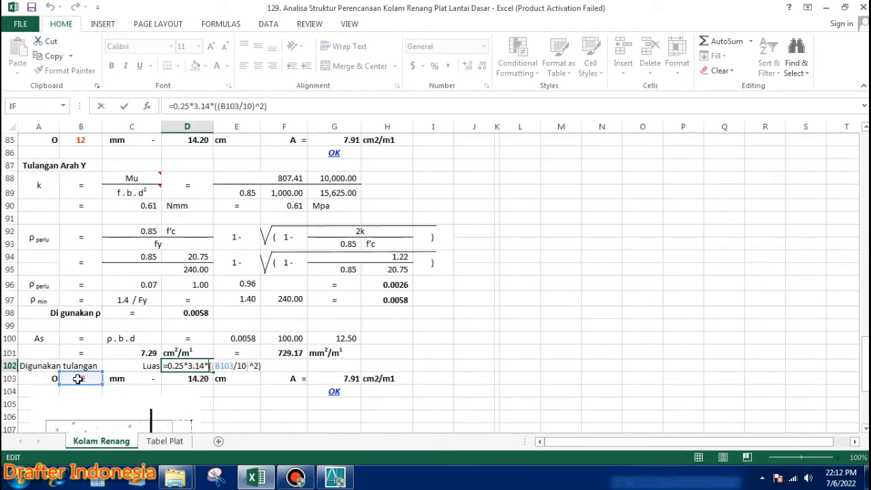
{"action": "key", "text": "Escape"}
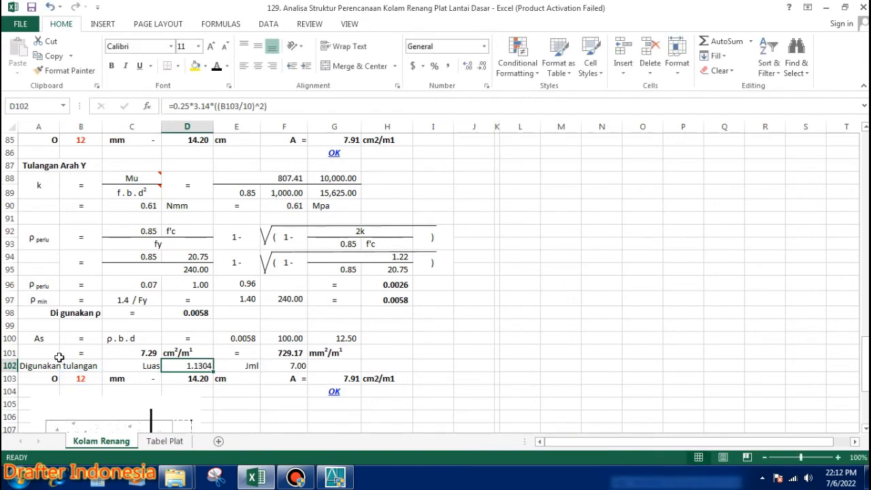
{"action": "double_click", "coordinate": [294, 366]}
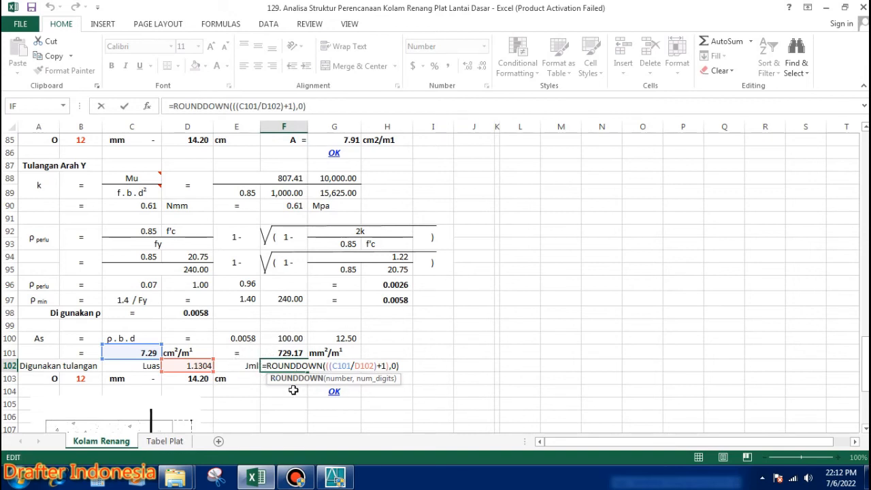
{"action": "key", "text": "Escape"}
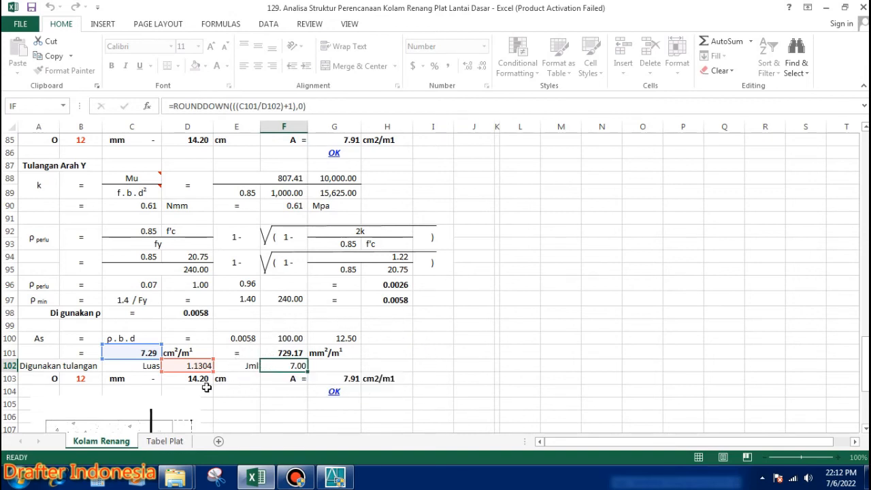
{"action": "double_click", "coordinate": [195, 378]}
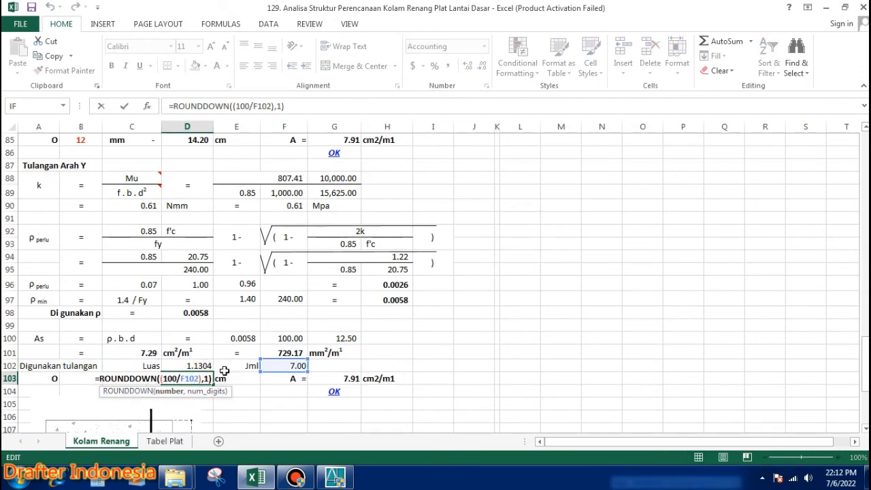
{"action": "key", "text": "Escape"}
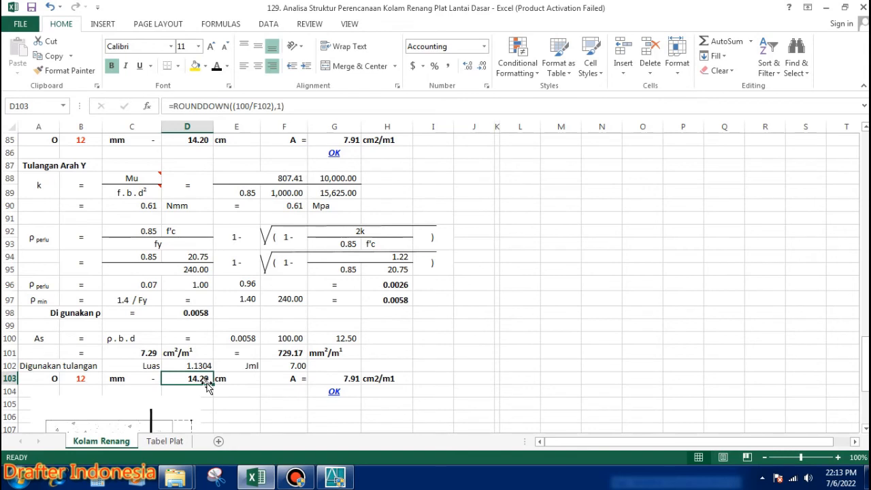
Step: Inspect the Y-direction provided steel area formula in G103 and the IF check in G104 comparing it with the required area
{"action": "double_click", "coordinate": [343, 378]}
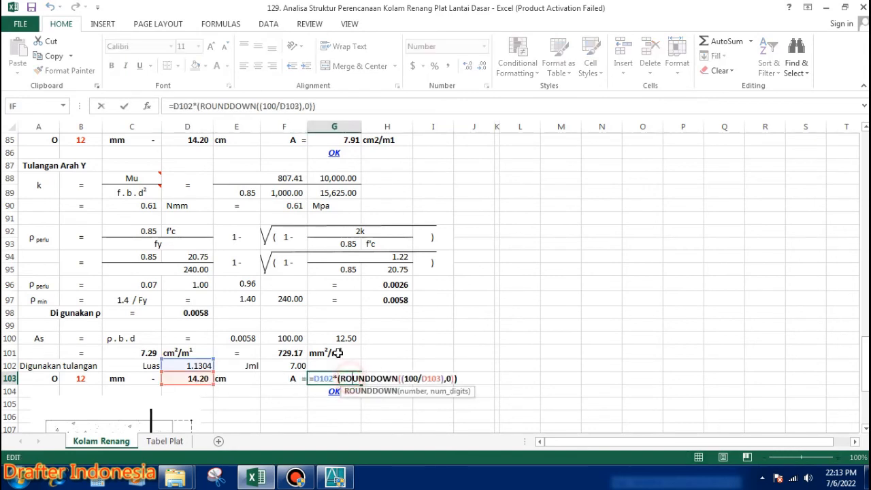
{"action": "key", "text": "Escape"}
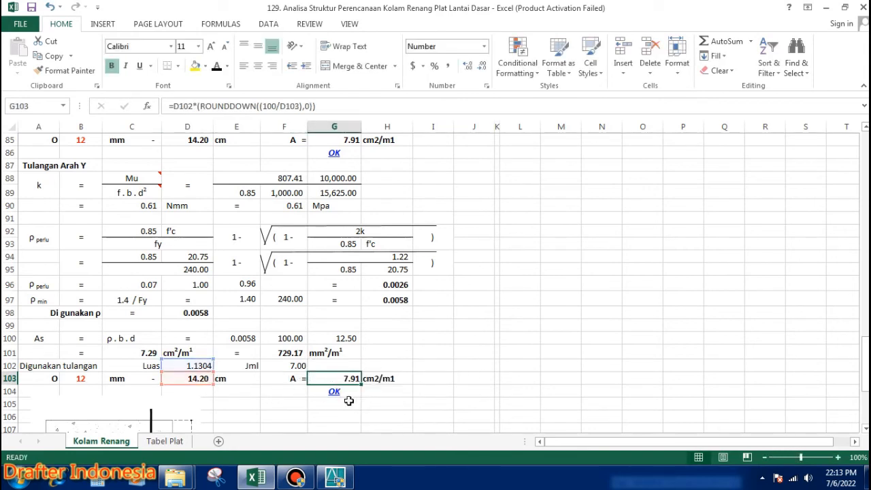
{"action": "left_click", "coordinate": [335, 391]}
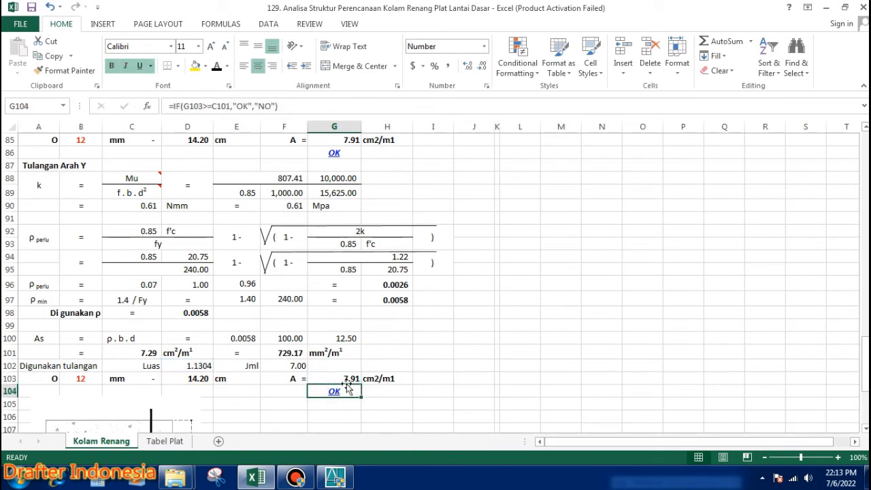
{"action": "double_click", "coordinate": [344, 389]}
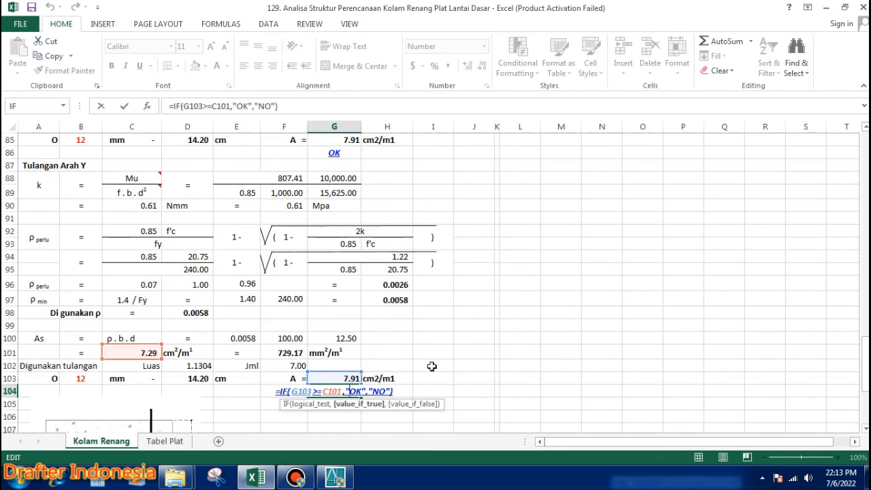
{"action": "key", "text": "ctrl+Return"}
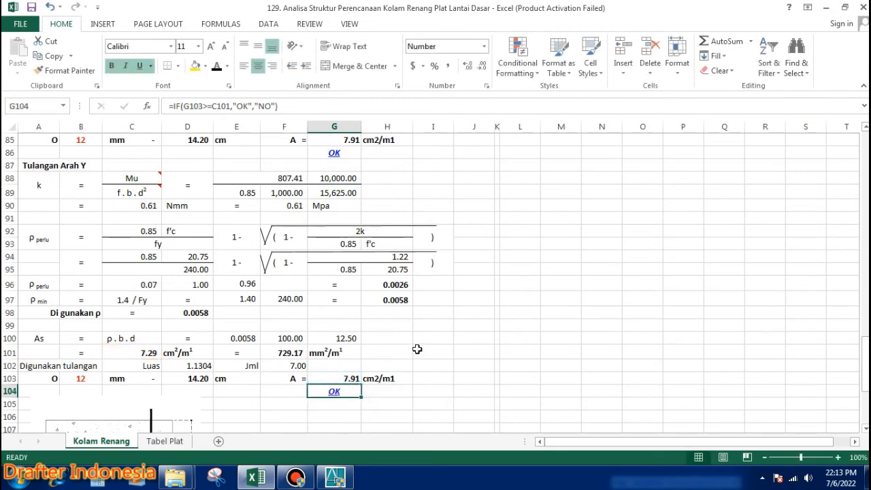
Step: Review the reinforcement direction sketch and the Kesimpulan table with slab thickness and X- and Y-direction reinforcement
{"action": "scroll", "coordinate": [416, 348], "scroll_direction": "down", "scroll_amount": 4}
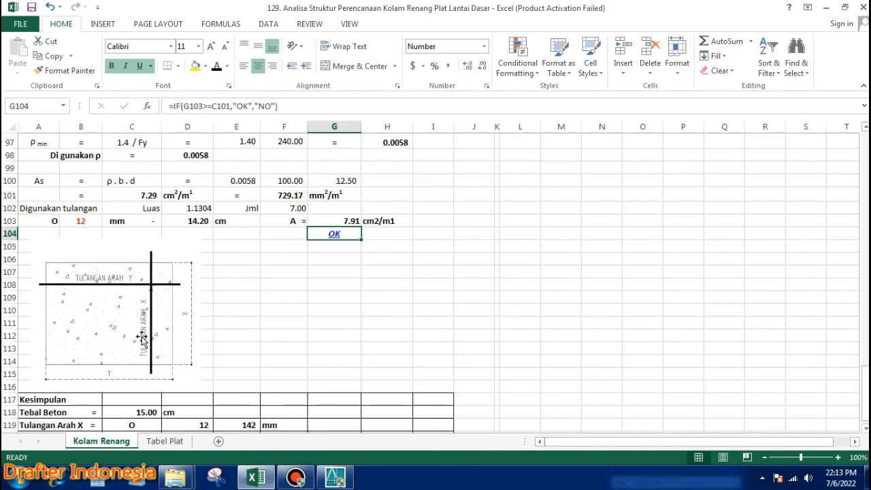
{"action": "scroll", "coordinate": [297, 340], "scroll_direction": "down", "scroll_amount": 2}
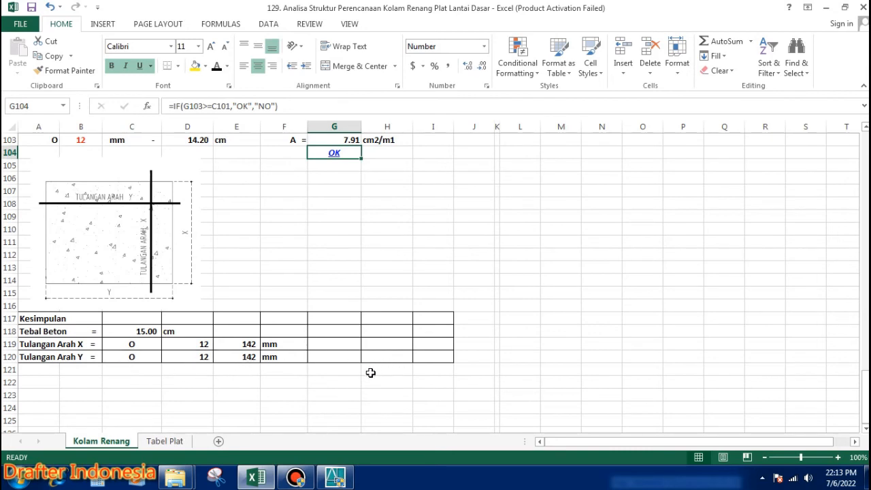
{"action": "scroll", "coordinate": [369, 373], "scroll_direction": "up", "scroll_amount": 1}
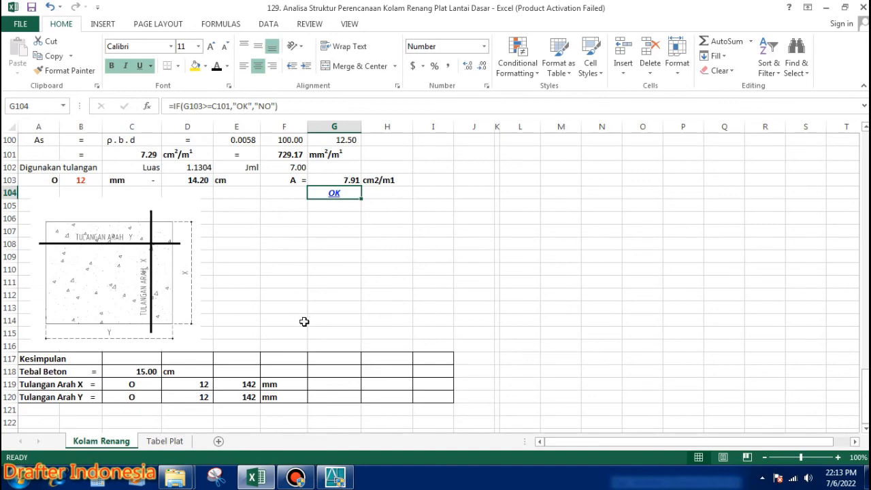
{"action": "scroll", "coordinate": [219, 414], "scroll_direction": "up", "scroll_amount": 1}
{"action": "scroll", "coordinate": [237, 385], "scroll_direction": "down", "scroll_amount": 1}
Step: Set the X-direction reinforcement bar diameter in B85 to 10 mm
{"action": "scroll", "coordinate": [204, 396], "scroll_direction": "up", "scroll_amount": 6}
{"action": "left_click", "coordinate": [82, 180]}
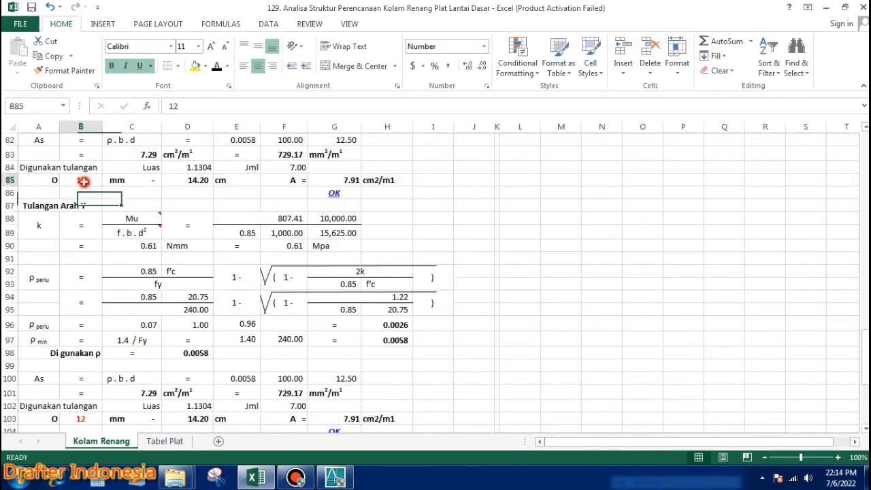
{"action": "type", "text": "10"}
{"action": "key", "text": "Return"}
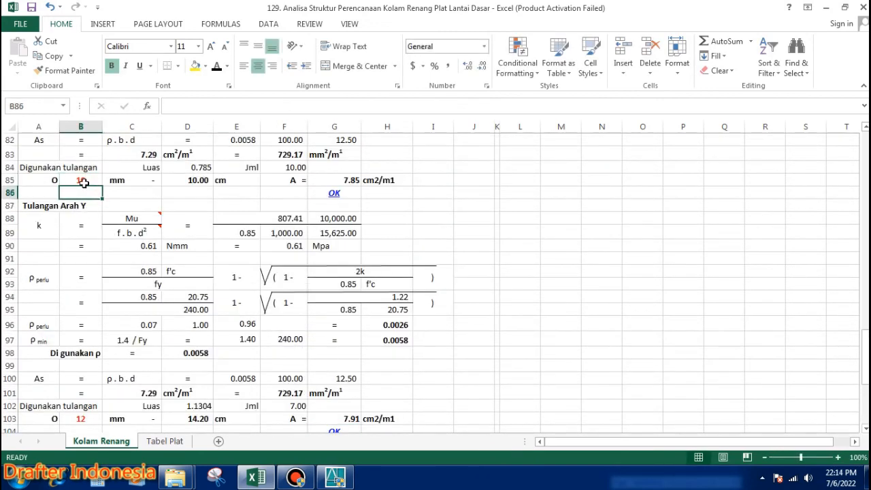
Step: Set the Y-direction reinforcement bar diameter in B103 to 10 mm
{"action": "scroll", "coordinate": [85, 365], "scroll_direction": "down", "scroll_amount": 1}
{"action": "left_click", "coordinate": [85, 366]}
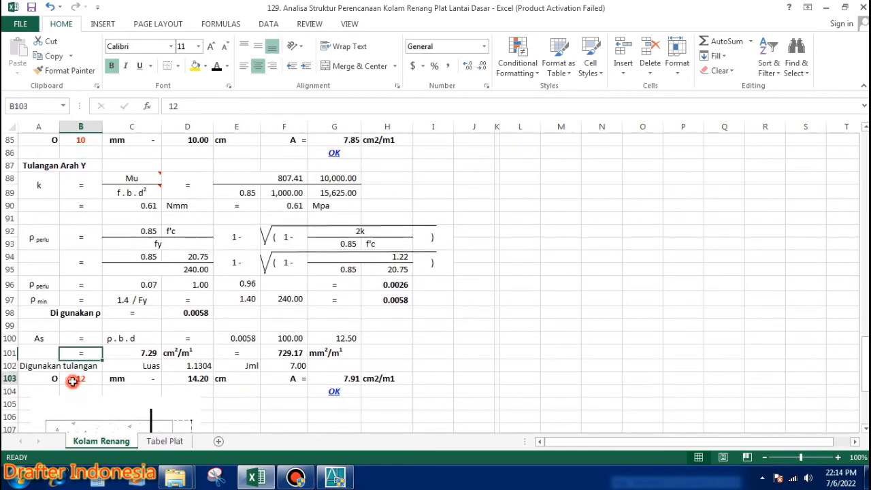
{"action": "left_click", "coordinate": [74, 379]}
{"action": "type", "text": "10"}
{"action": "key", "text": "Return"}
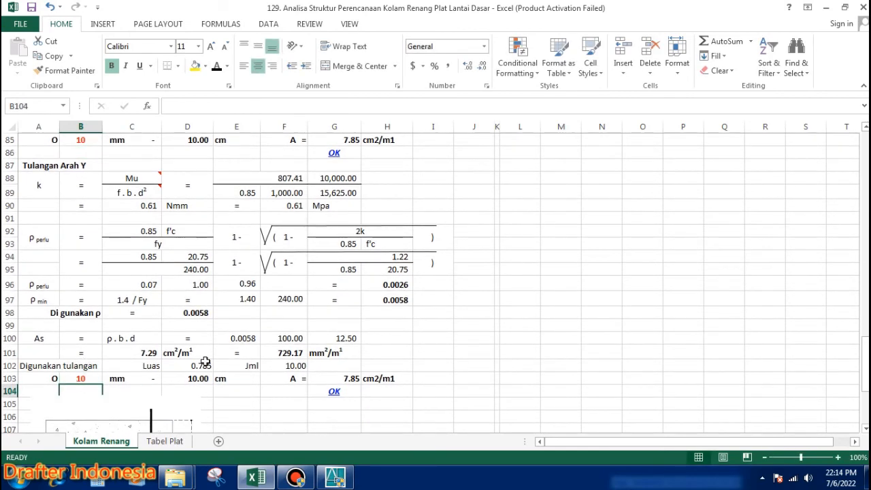
Step: Review the Kesimpulan table and the whole calculation, from the pool input data through slab thickness, loads and moments to the reinforcement sections
{"action": "scroll", "coordinate": [205, 362], "scroll_direction": "down", "scroll_amount": 5}
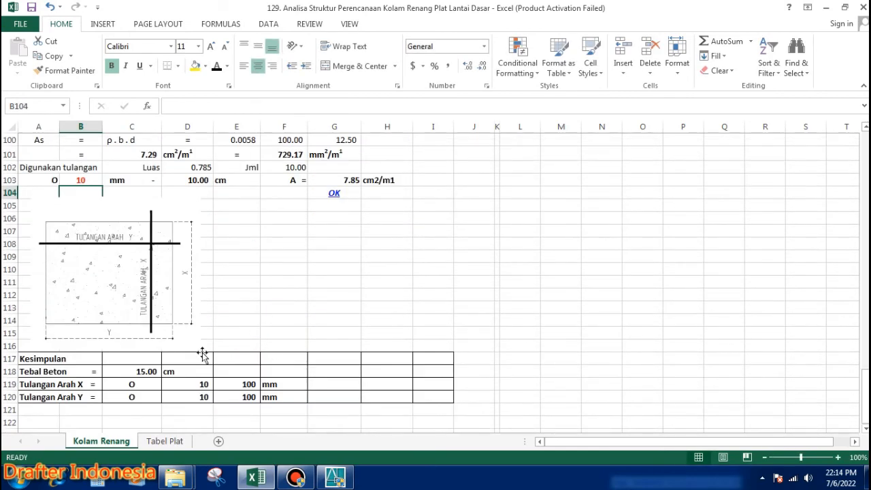
{"action": "scroll", "coordinate": [276, 411], "scroll_direction": "up", "scroll_amount": 1}
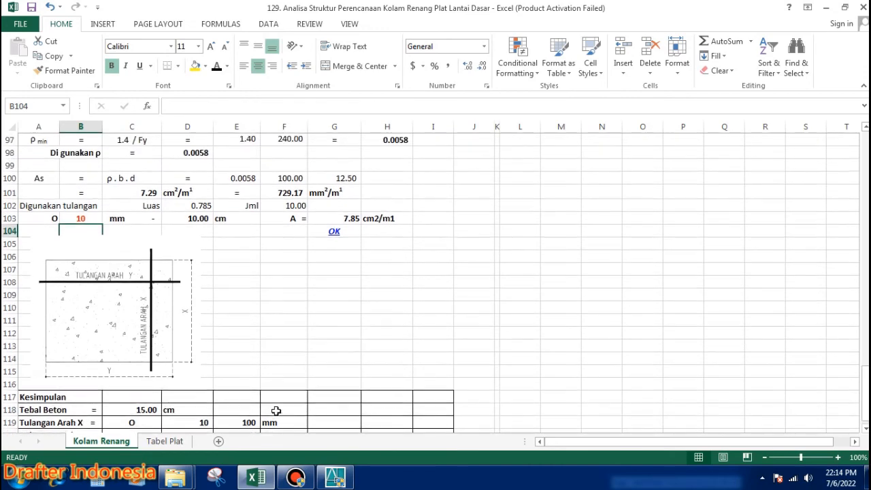
{"action": "scroll", "coordinate": [256, 321], "scroll_direction": "up", "scroll_amount": 10}
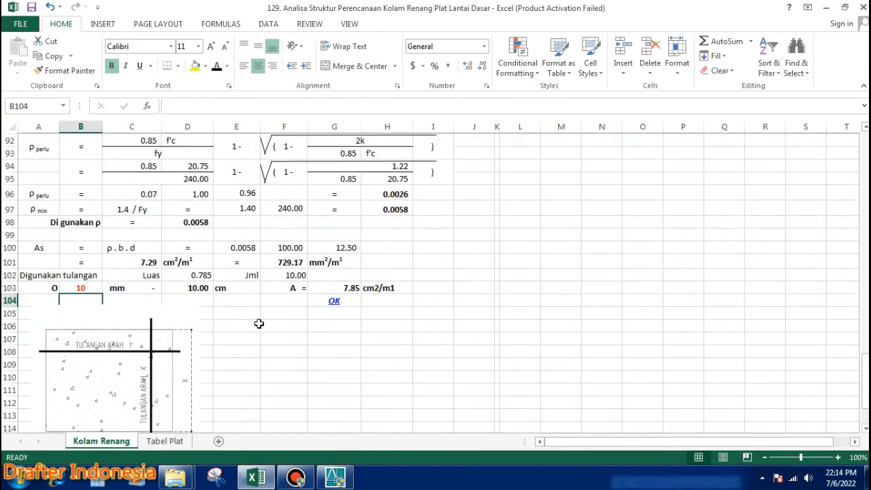
{"action": "scroll", "coordinate": [267, 329], "scroll_direction": "up", "scroll_amount": 9}
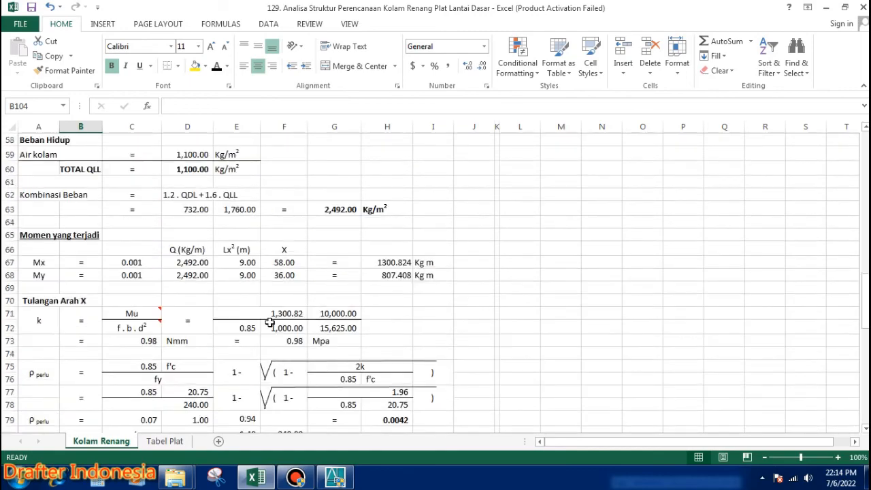
{"action": "scroll", "coordinate": [253, 269], "scroll_direction": "up", "scroll_amount": 8}
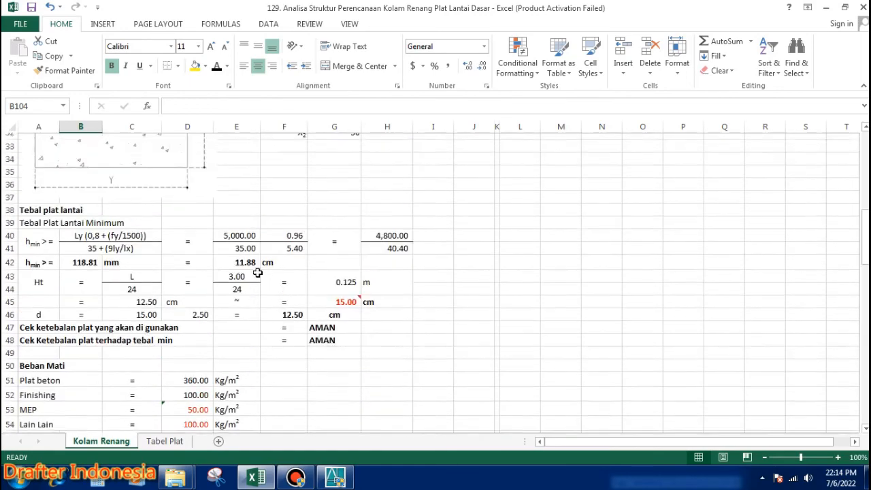
{"action": "scroll", "coordinate": [368, 310], "scroll_direction": "up", "scroll_amount": 2}
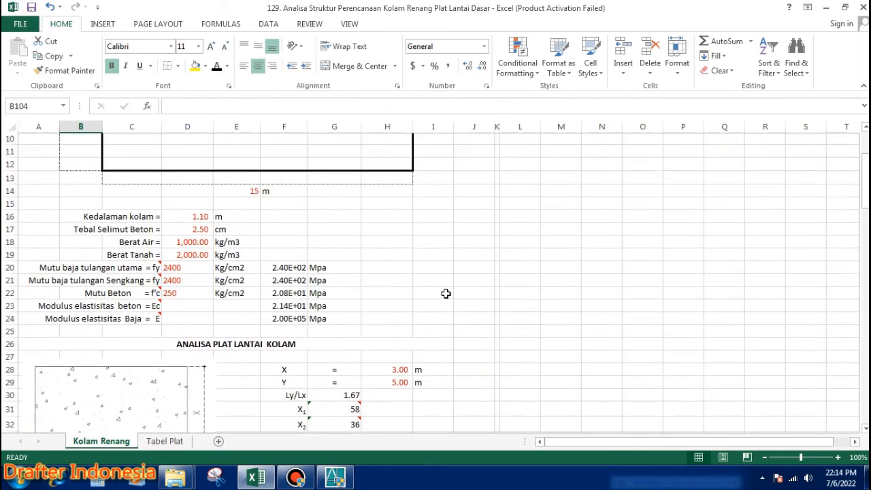
{"action": "scroll", "coordinate": [447, 278], "scroll_direction": "up", "scroll_amount": 3}
{"action": "scroll", "coordinate": [388, 270], "scroll_direction": "down", "scroll_amount": 4}
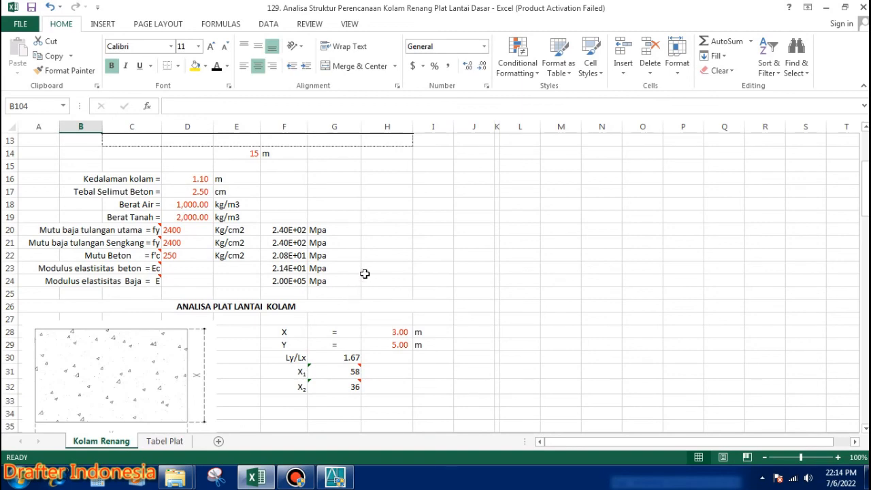
{"action": "scroll", "coordinate": [398, 273], "scroll_direction": "down", "scroll_amount": 3}
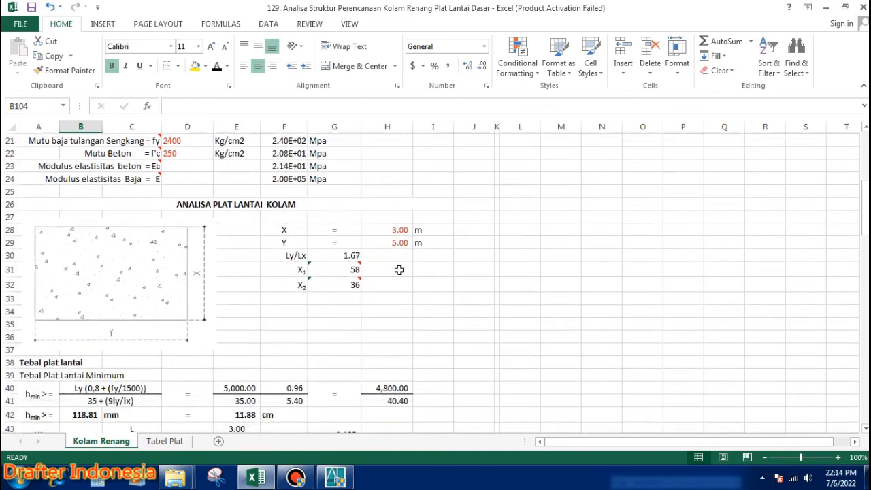
{"action": "scroll", "coordinate": [399, 270], "scroll_direction": "down", "scroll_amount": 8}
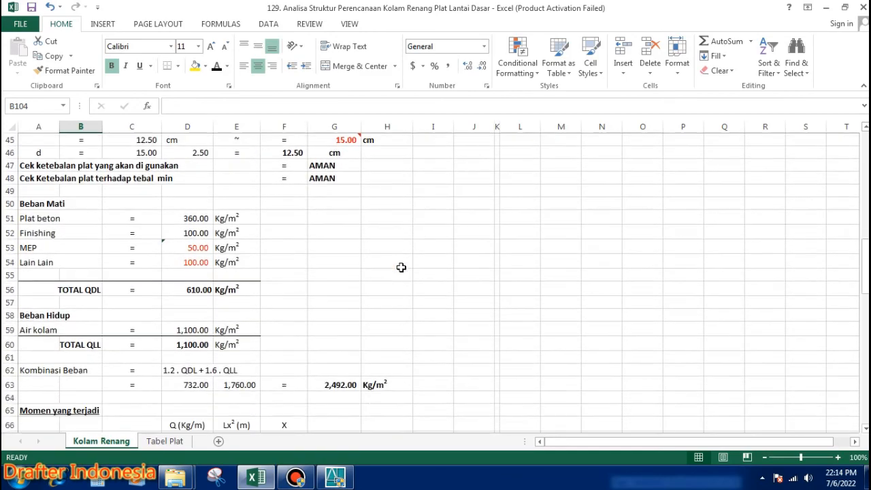
{"action": "scroll", "coordinate": [401, 267], "scroll_direction": "down", "scroll_amount": 5}
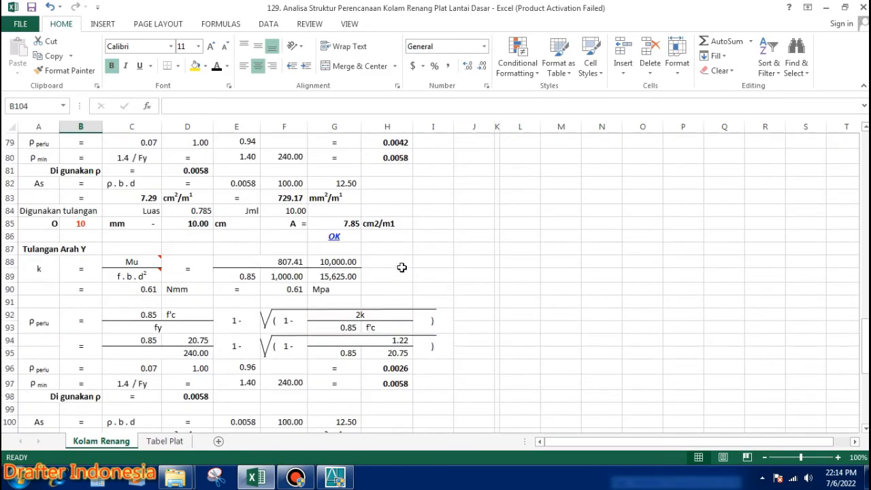